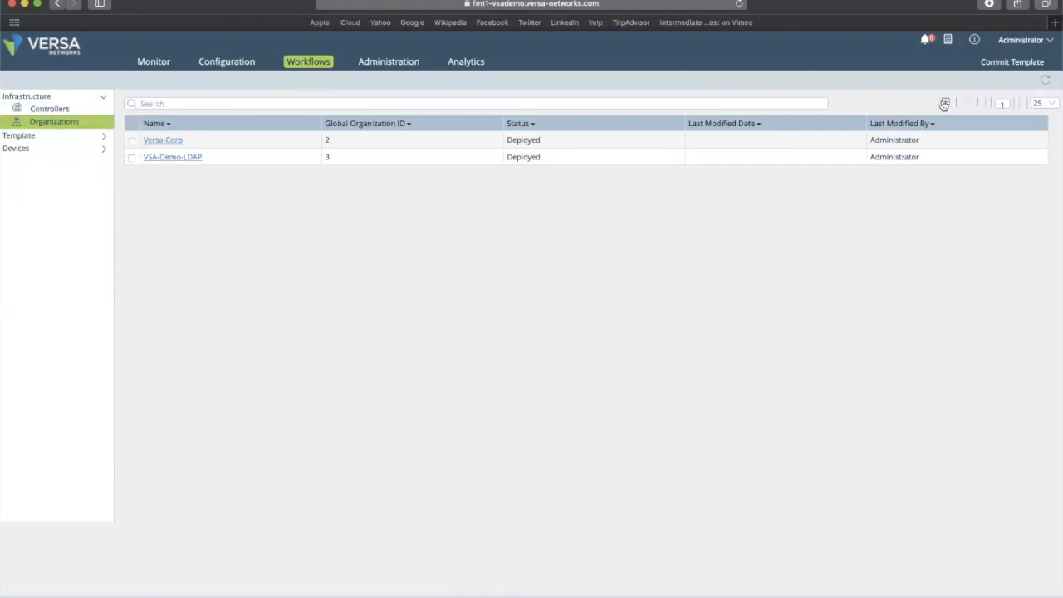
# - Open the VSA-Demo-LDAP organization and review its controllers, analytics cluster and supported user roles
pyautogui.click(177, 158)
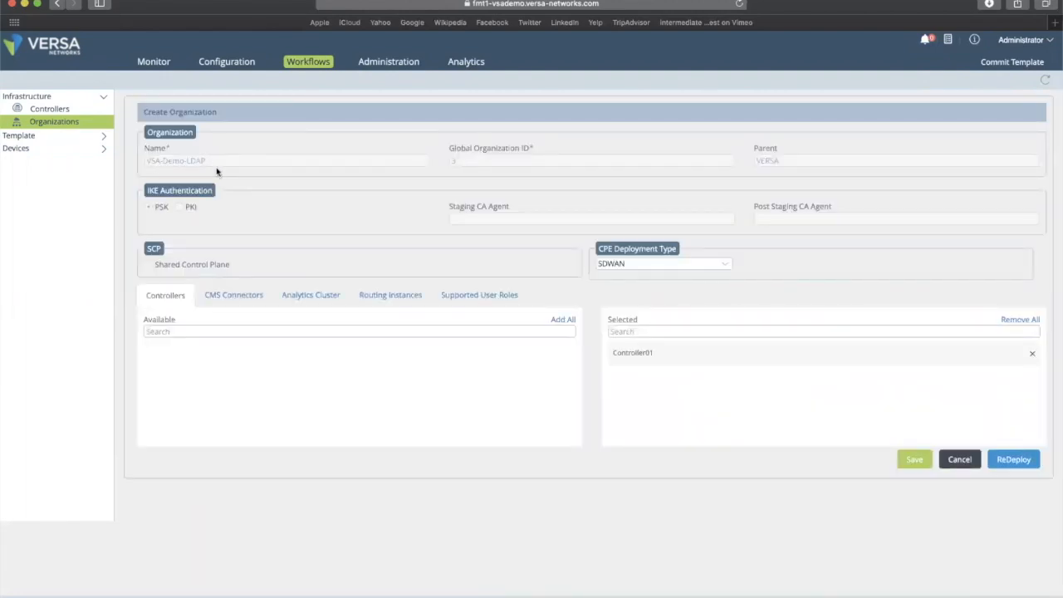
pyautogui.click(310, 296)
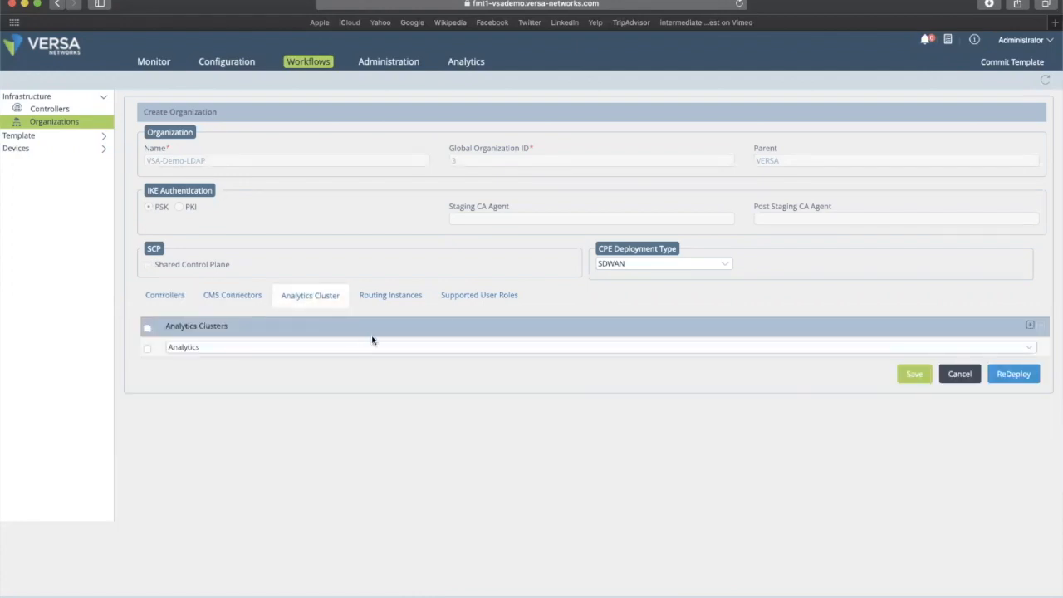
pyautogui.click(492, 297)
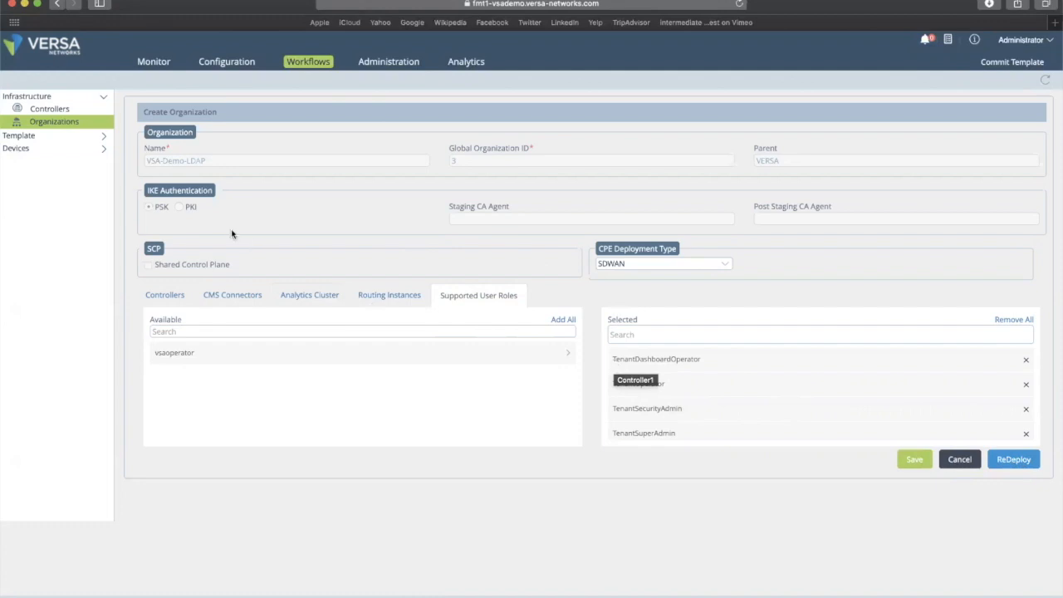
# - Open the Hub-Template workflow template and review its basic settings, WAN and LAN interfaces, and routing
pyautogui.click(37, 137)
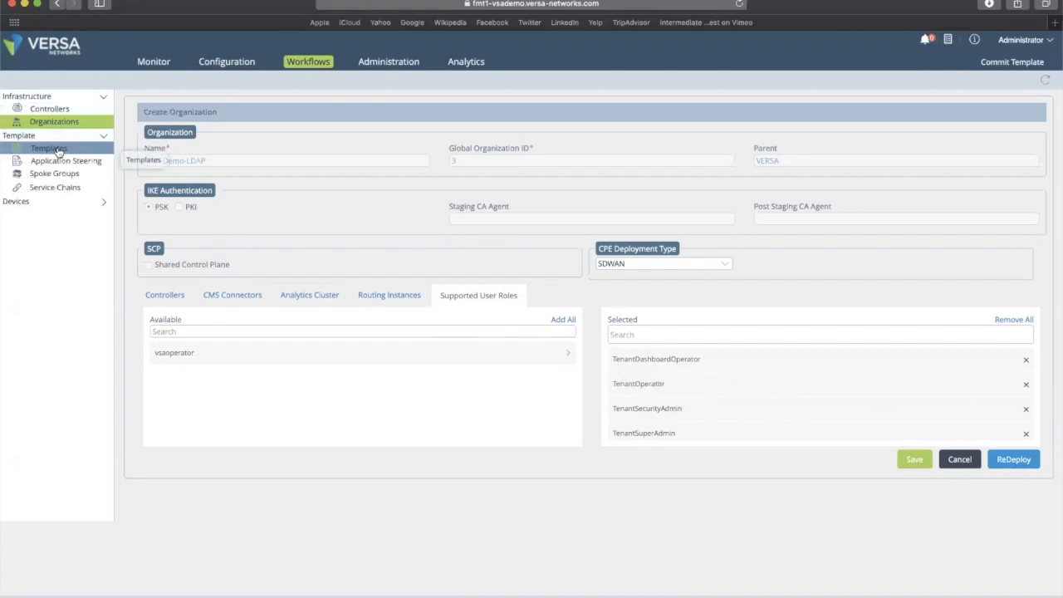
pyautogui.click(57, 147)
pyautogui.click(171, 139)
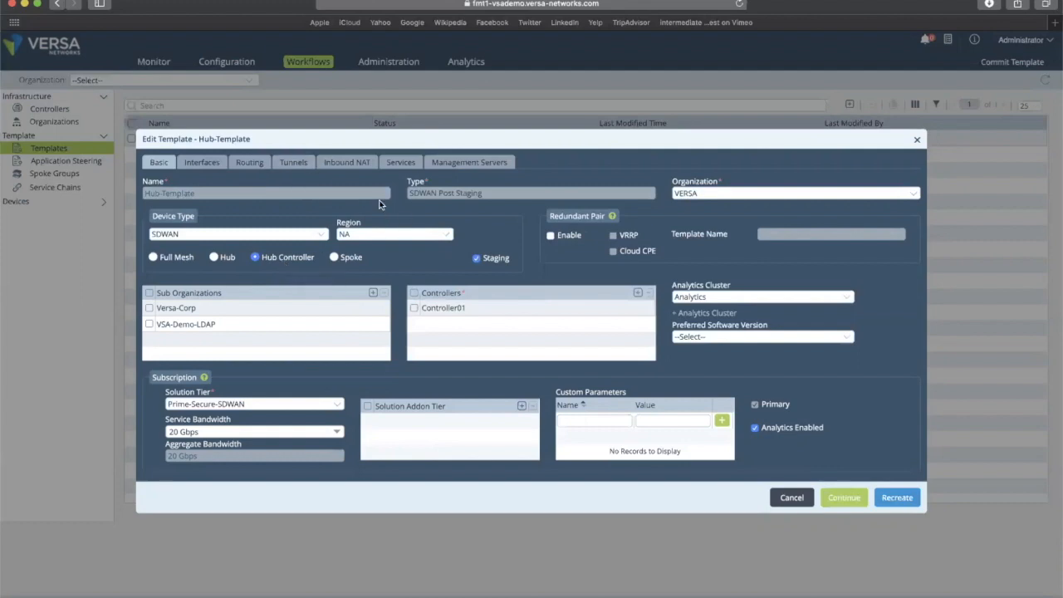
pyautogui.click(212, 162)
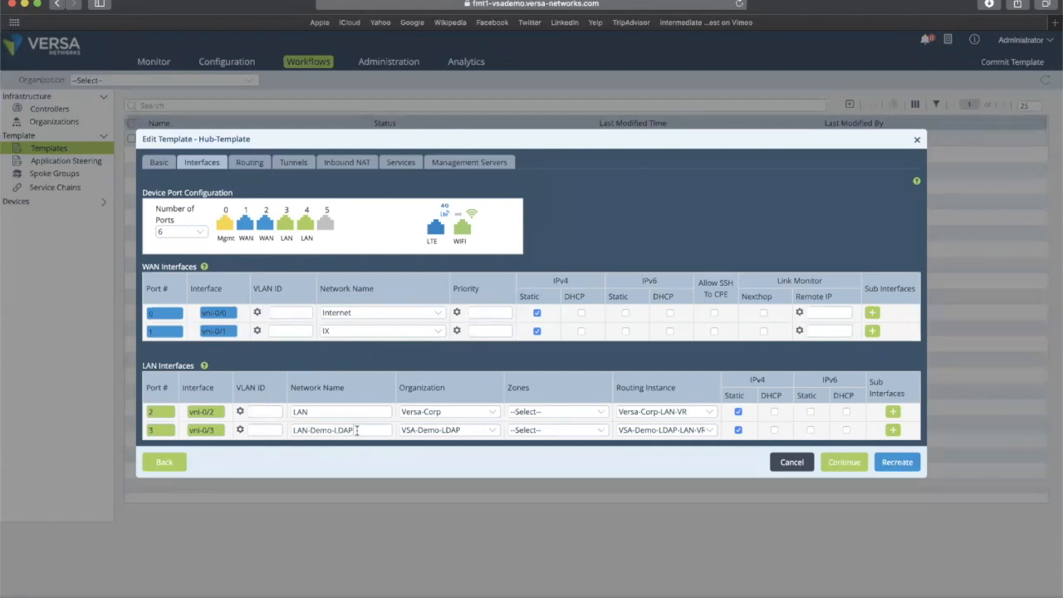
pyautogui.tripleClick(297, 431)
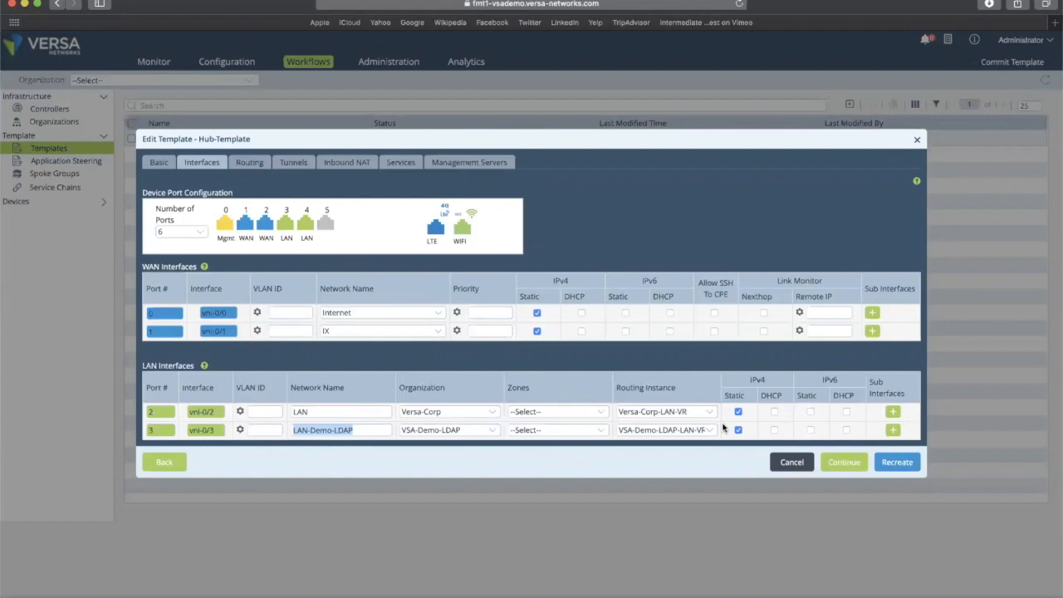
pyautogui.click(251, 163)
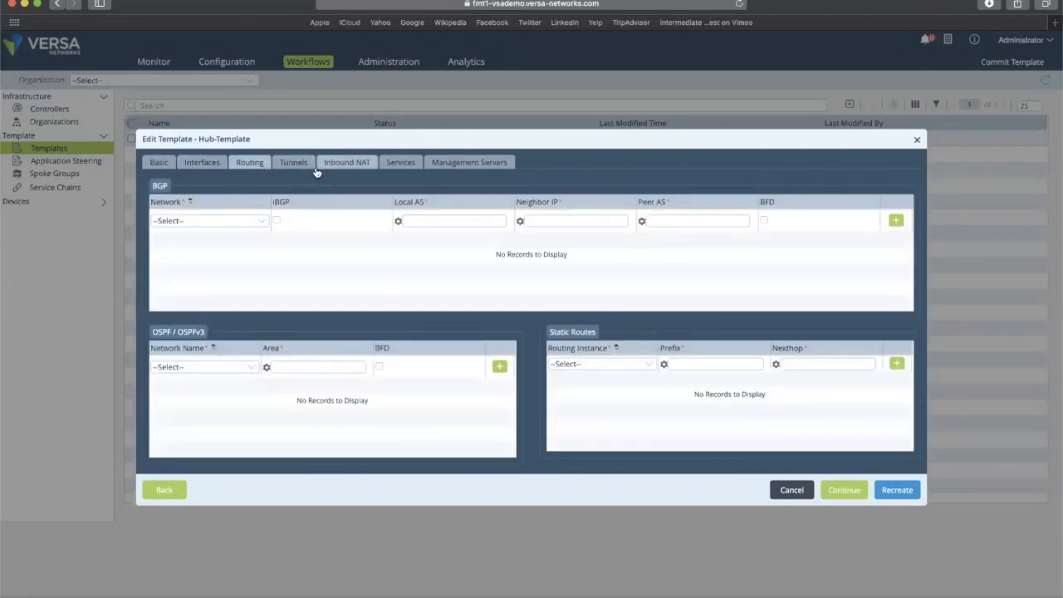
# - Review the split tunnel and site-to-site tunnel entries of the Hub-Template
pyautogui.click(291, 164)
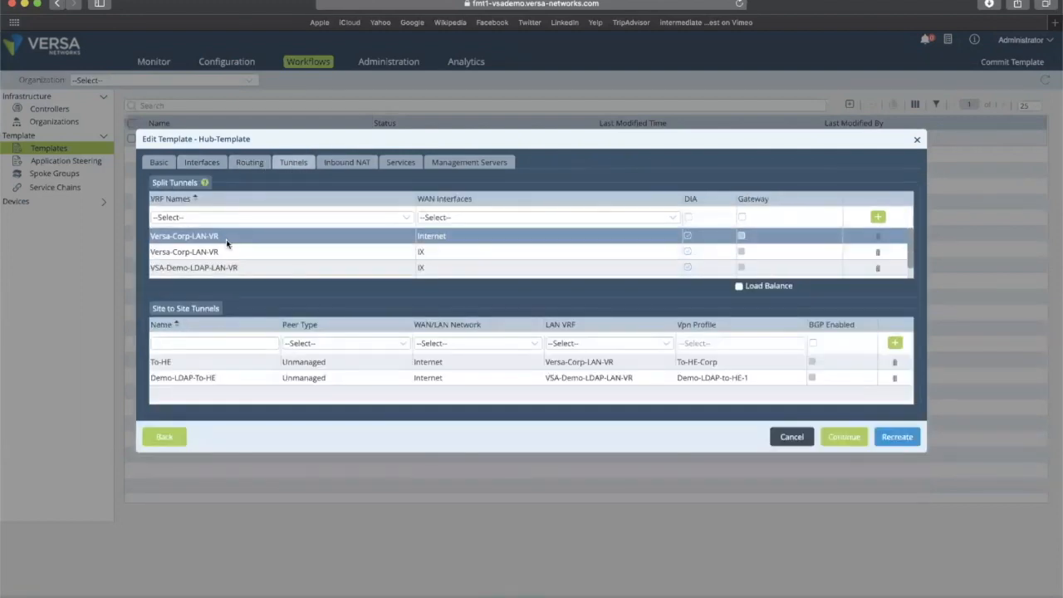
pyautogui.scroll(-1, 269, 266)
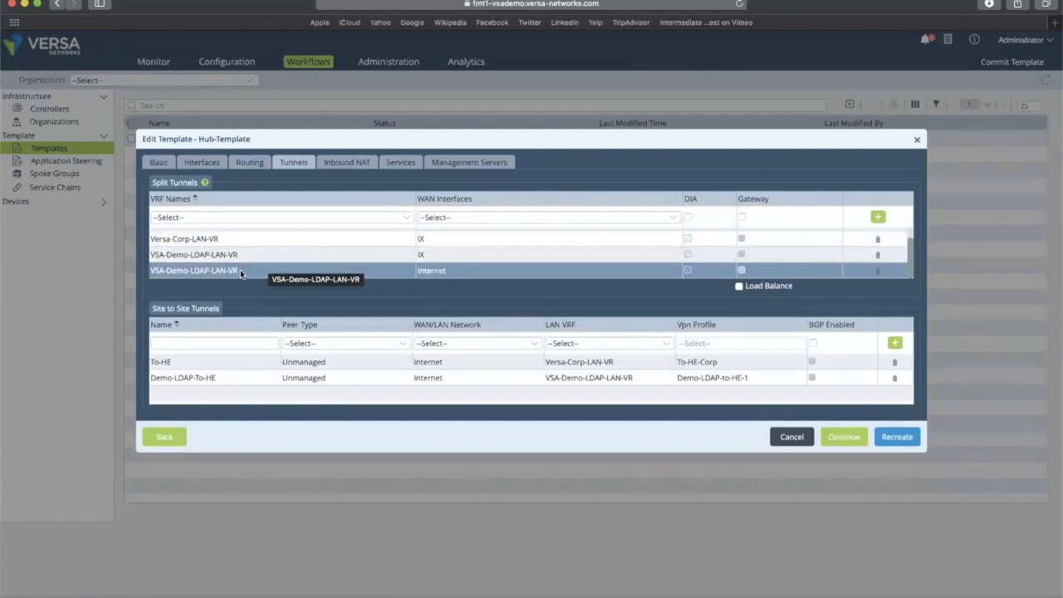
pyautogui.scroll(1, 240, 269)
pyautogui.scroll(-1, 240, 270)
pyautogui.scroll(2, 648, 253)
pyautogui.scroll(1, 697, 246)
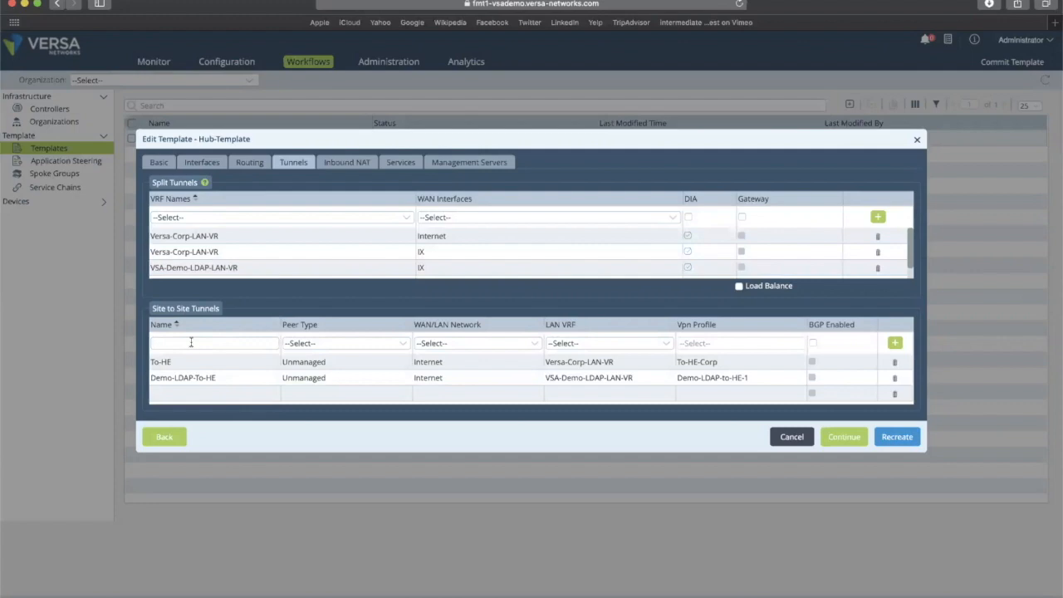
# - Fill in a site-to-site tunnel named to-DC with peer type Unmanaged, network LAN-Demo-LDAP and LAN VRF VSA-Demo-LDAP-LAN-VR
pyautogui.write('to-DC')
pyautogui.click(316, 344)
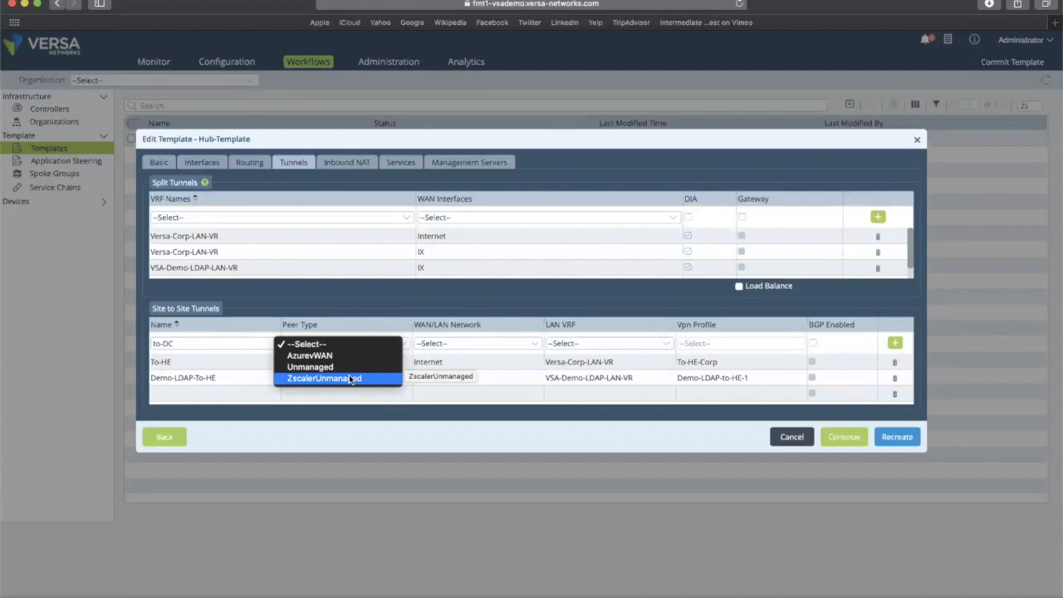
pyautogui.click(328, 369)
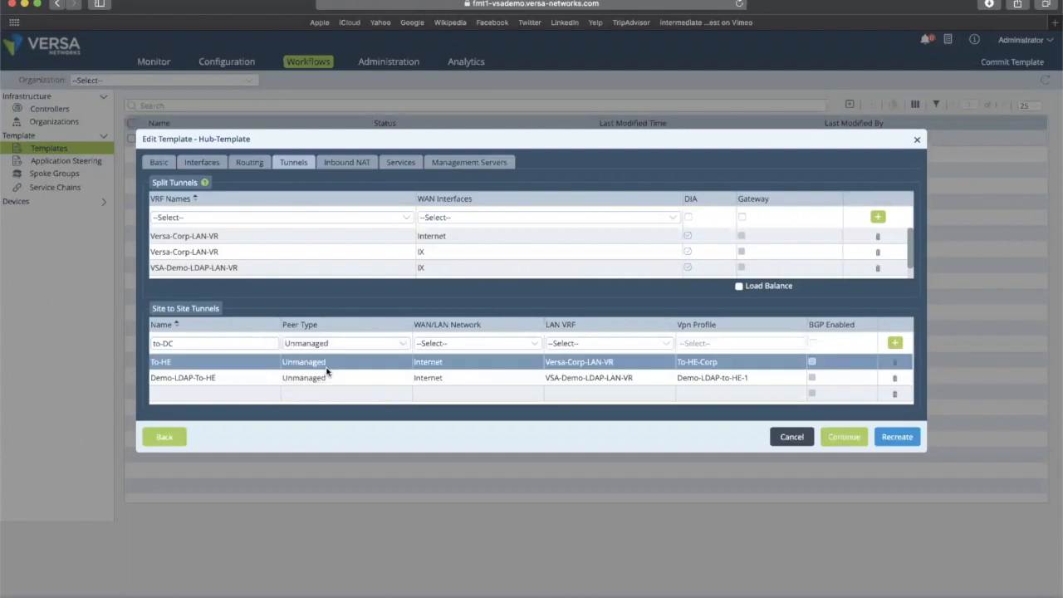
pyautogui.click(458, 343)
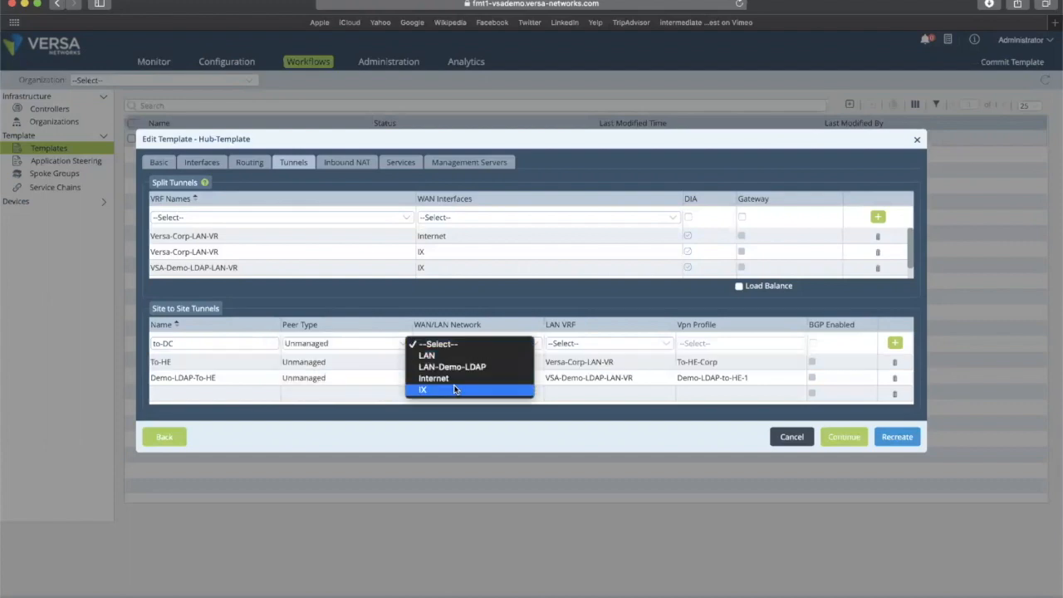
pyautogui.click(463, 368)
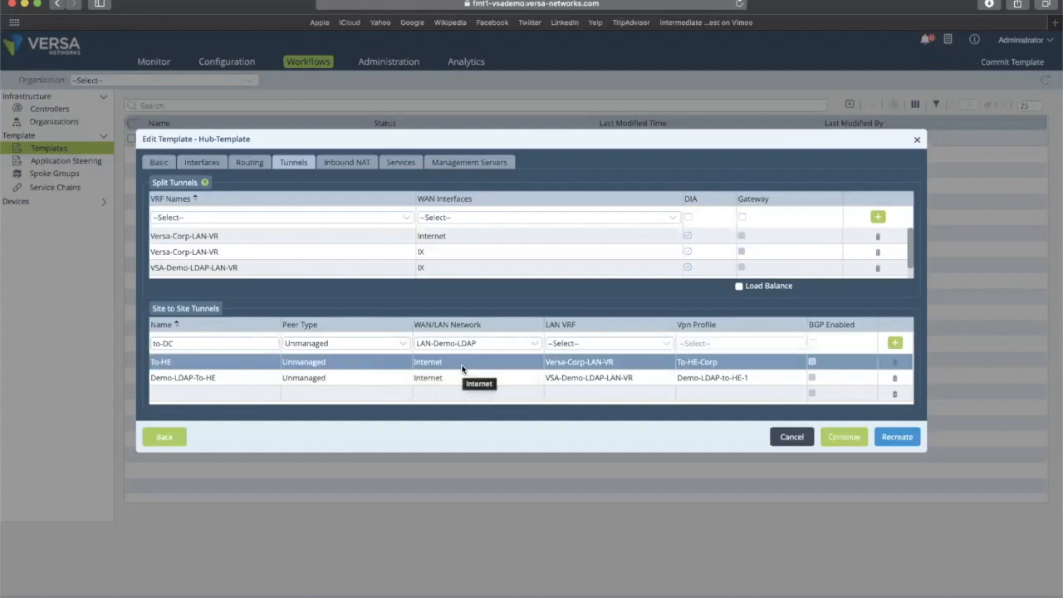
pyautogui.click(597, 343)
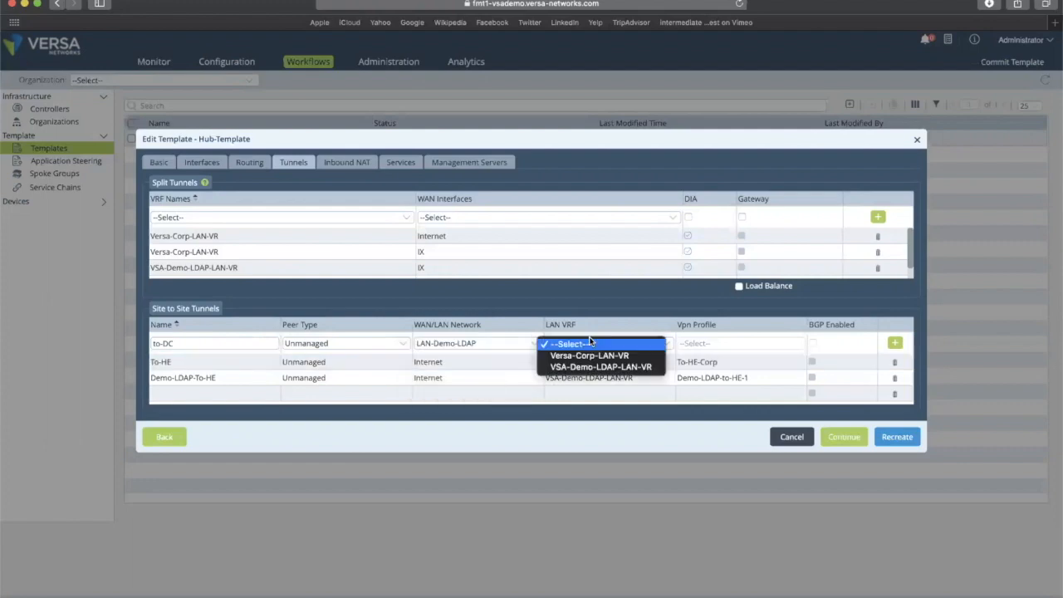
pyautogui.click(611, 366)
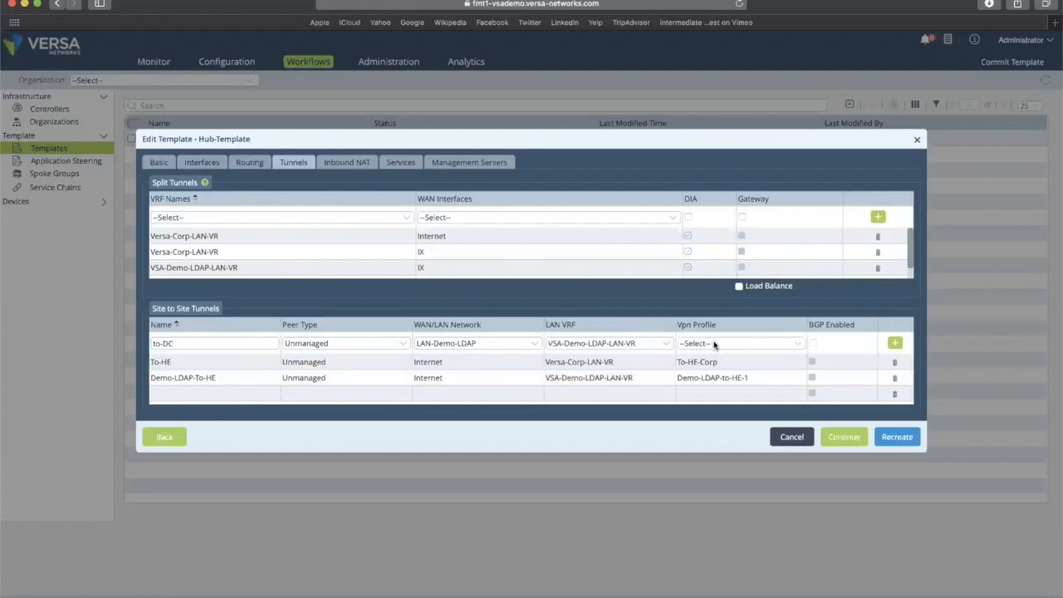
# - Start a new VPN profile named to-DC-DEMO-LAN with IKE transform aes256-sha512 and IPSec transform esp-aes256-sha512
pyautogui.click(715, 344)
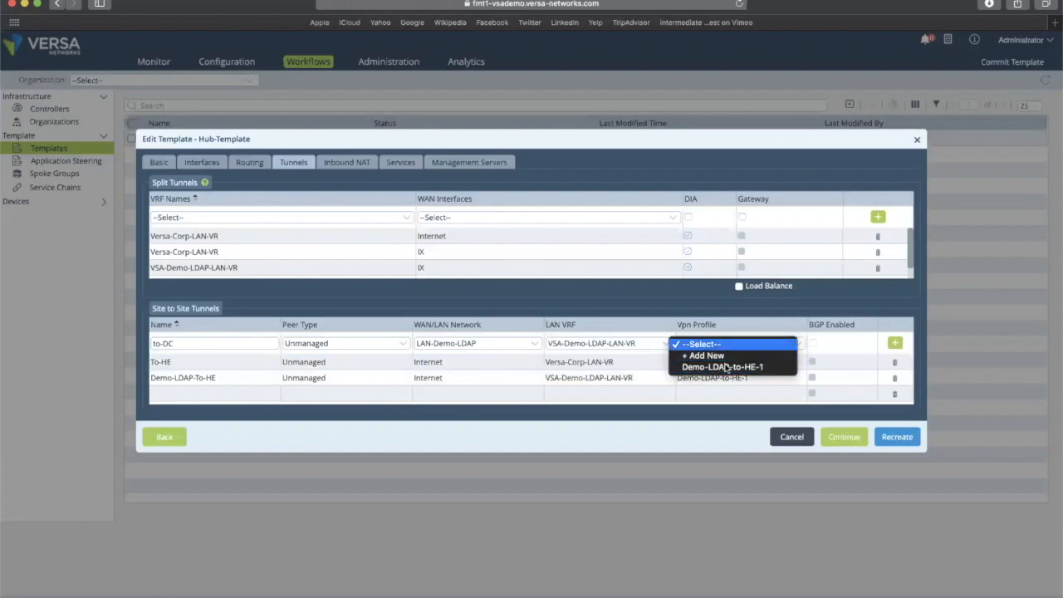
pyautogui.click(720, 355)
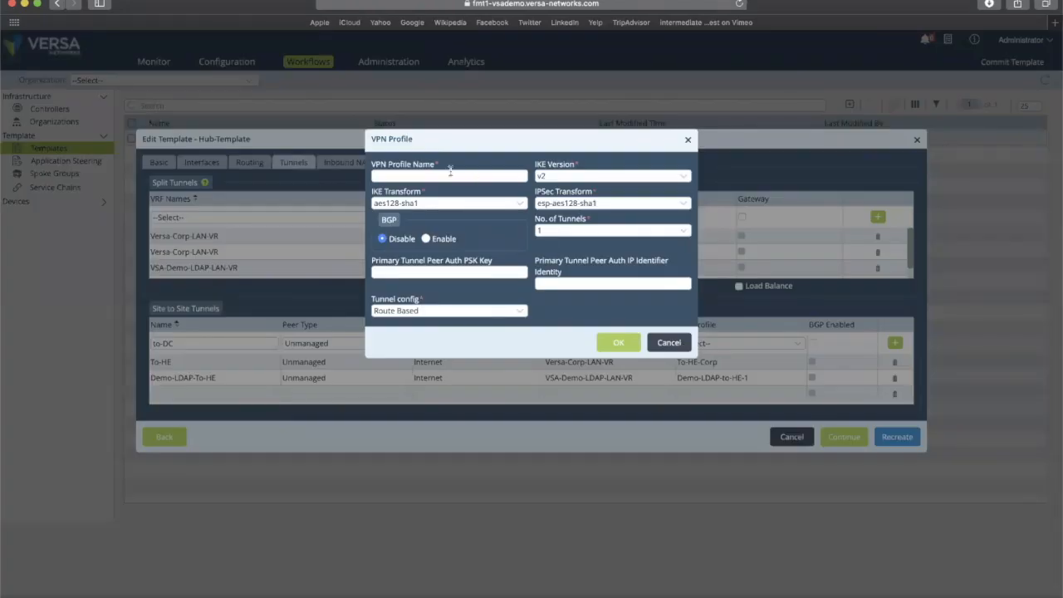
pyautogui.write('to-DC-DEMO-LAN')
pyautogui.click(430, 210)
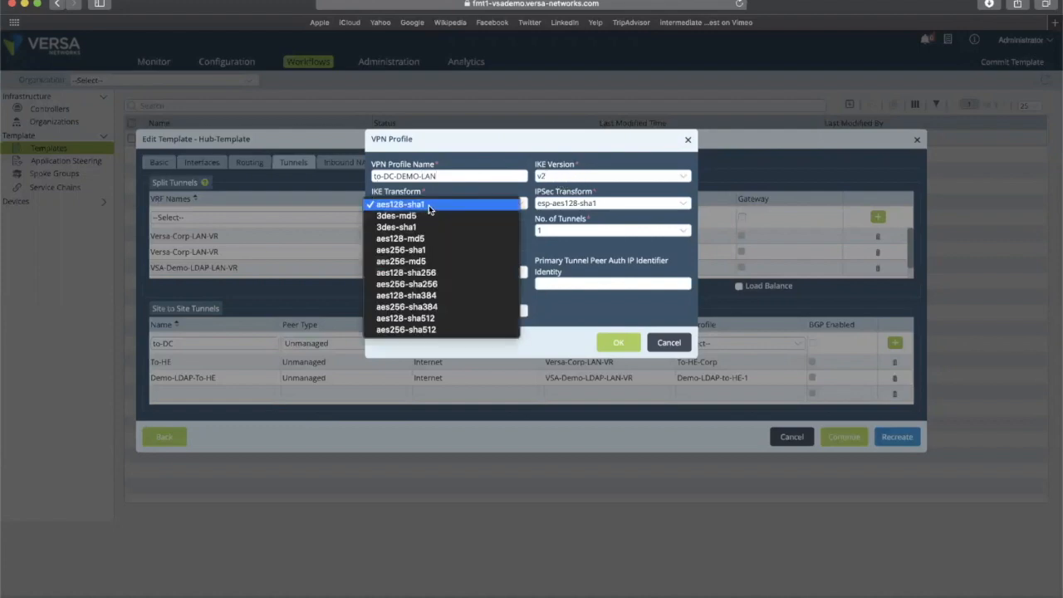
pyautogui.click(434, 329)
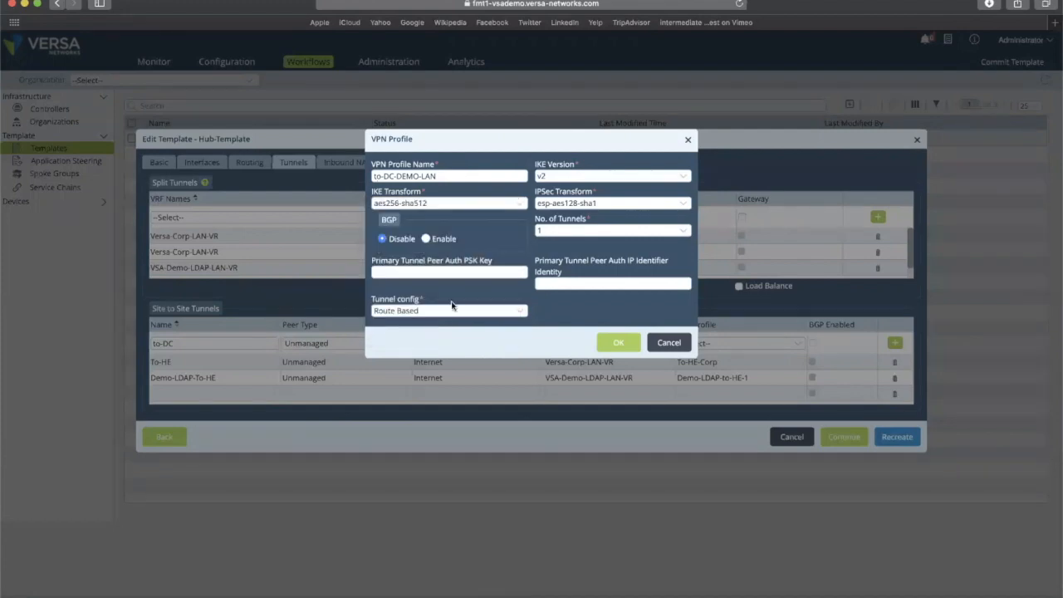
pyautogui.click(594, 203)
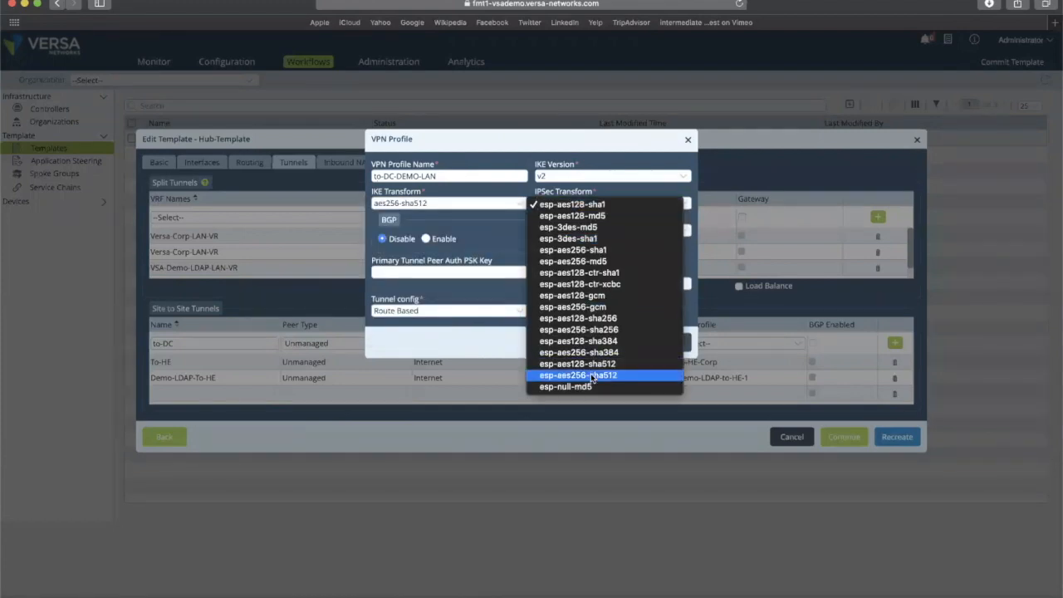
pyautogui.click(592, 376)
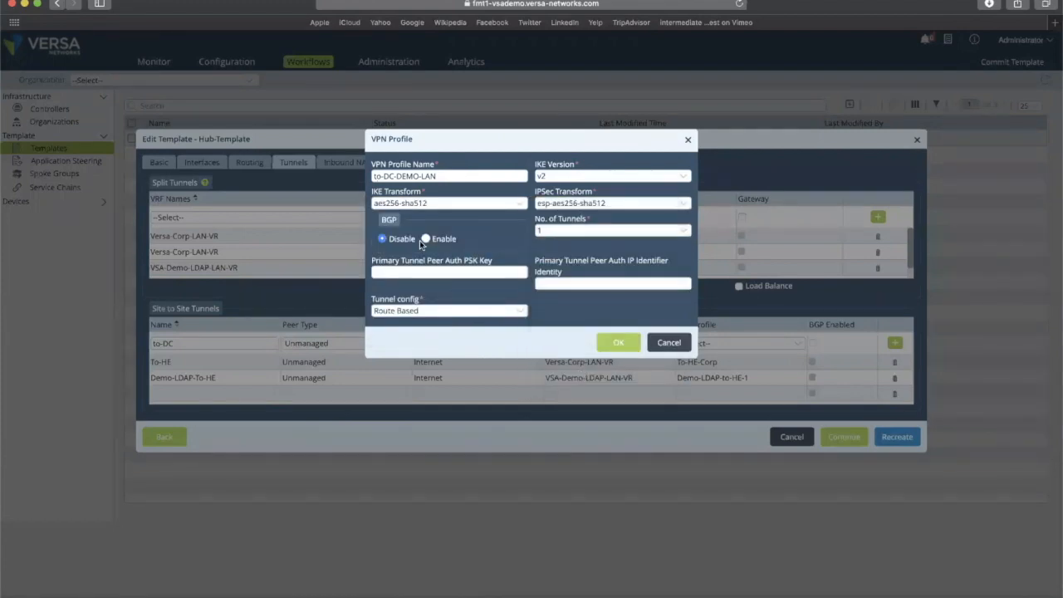
# - Enable BGP in the VPN profile, leaving one tunnel and the Route Based configuration, and assign the profile to the to-DC tunnel
pyautogui.click(564, 231)
pyautogui.click(564, 232)
pyautogui.click(425, 239)
pyautogui.click(519, 314)
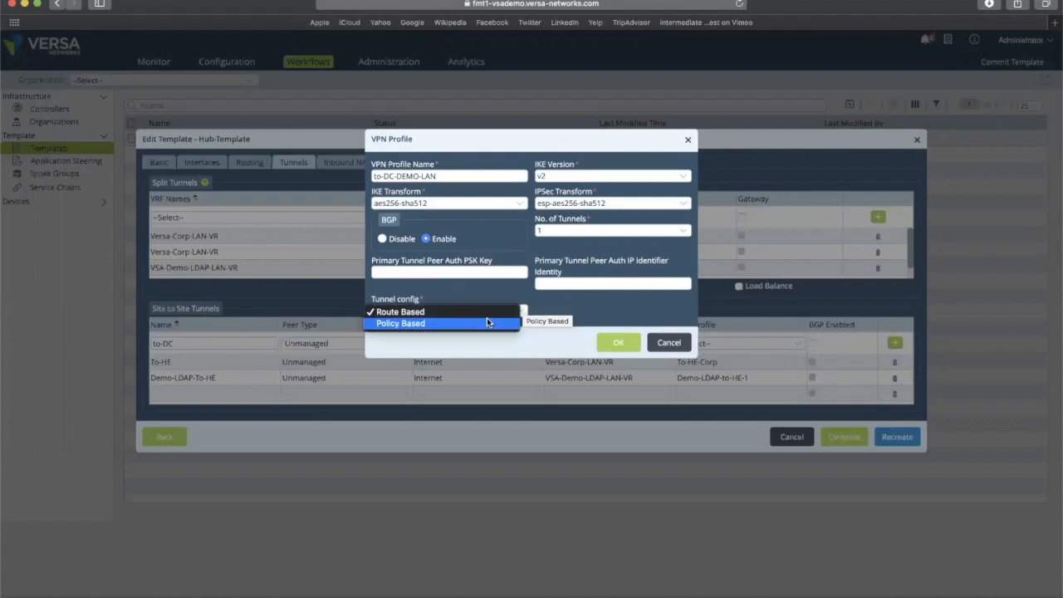
pyautogui.click(595, 316)
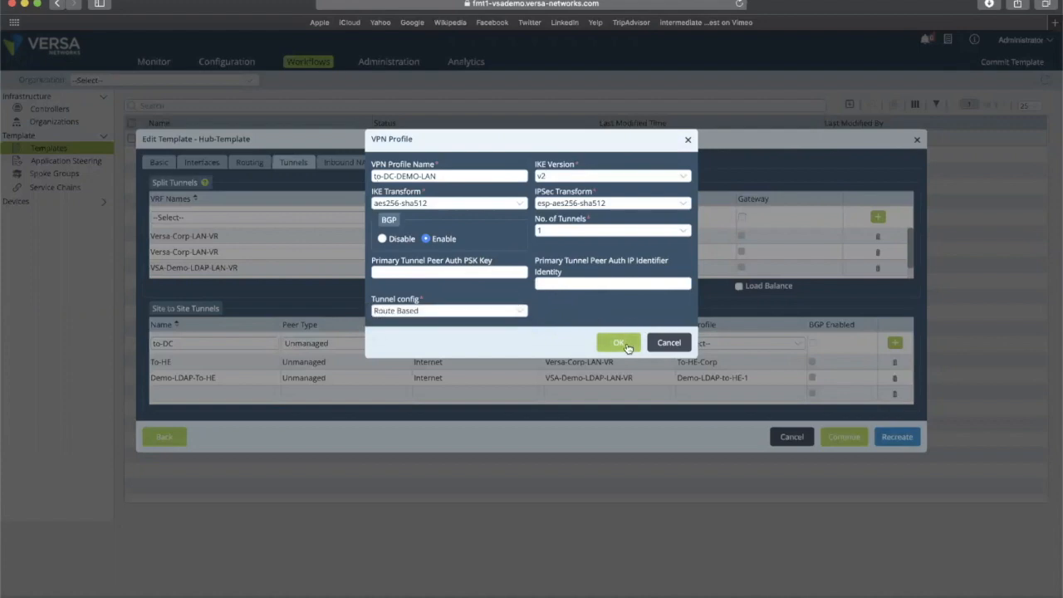
pyautogui.click(619, 343)
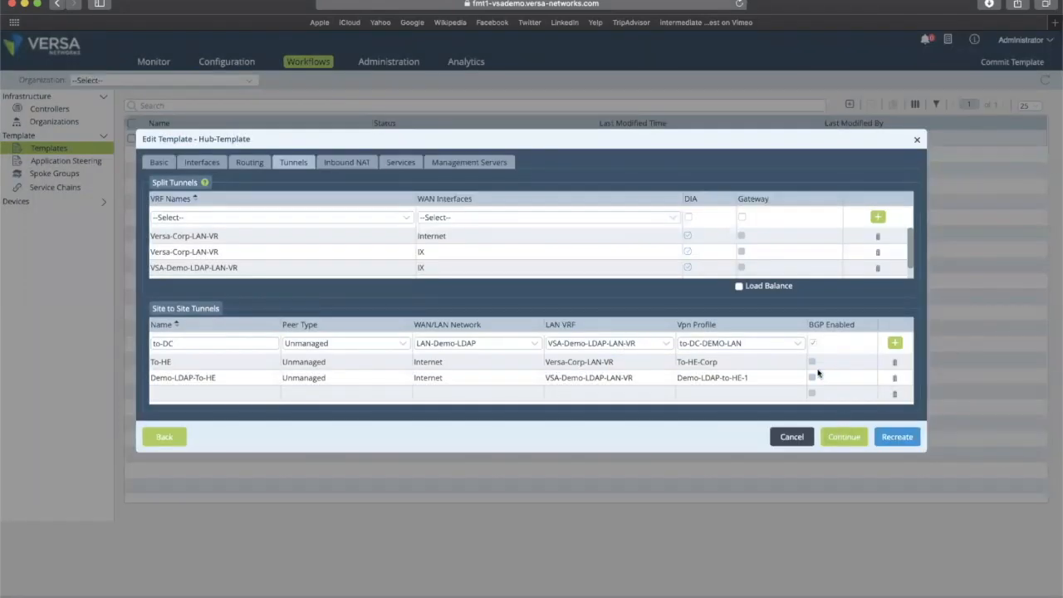
# - Review the template's inbound NAT, services and management servers, and exit the Hub-Template editor without saving the changes
pyautogui.click(349, 160)
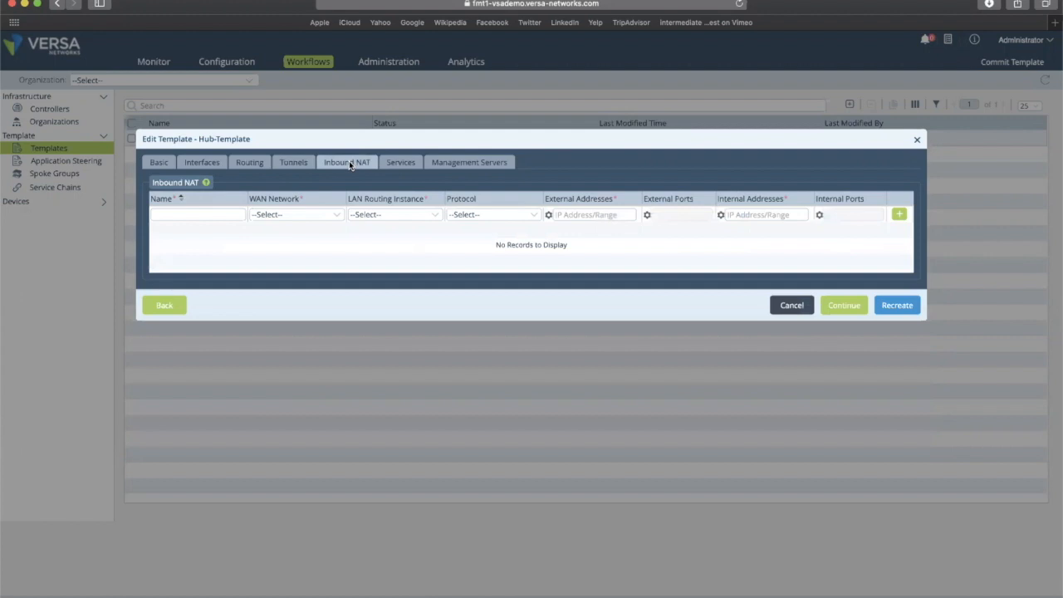
pyautogui.click(402, 163)
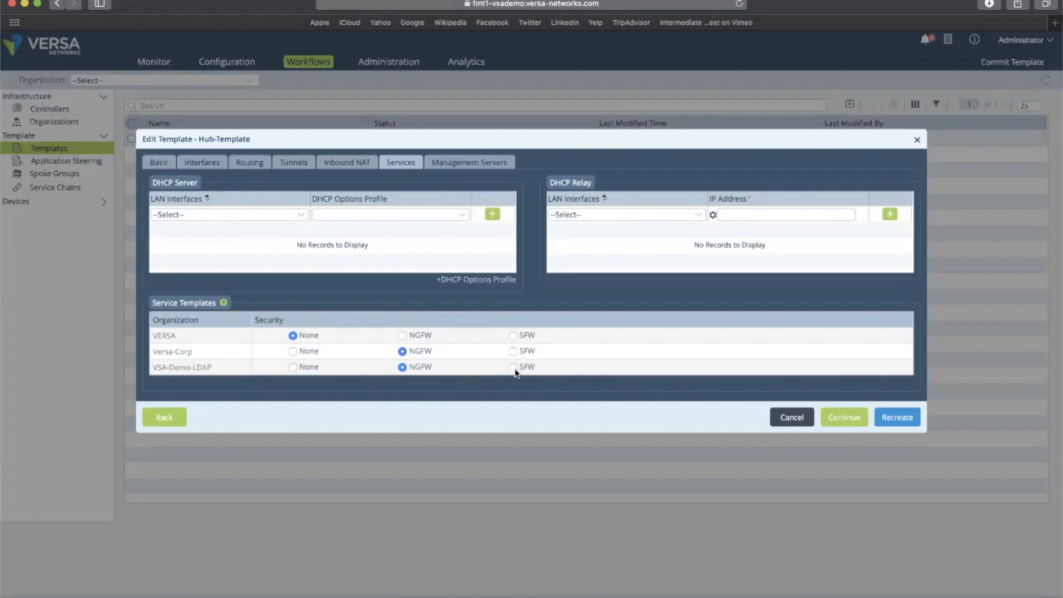
pyautogui.click(465, 163)
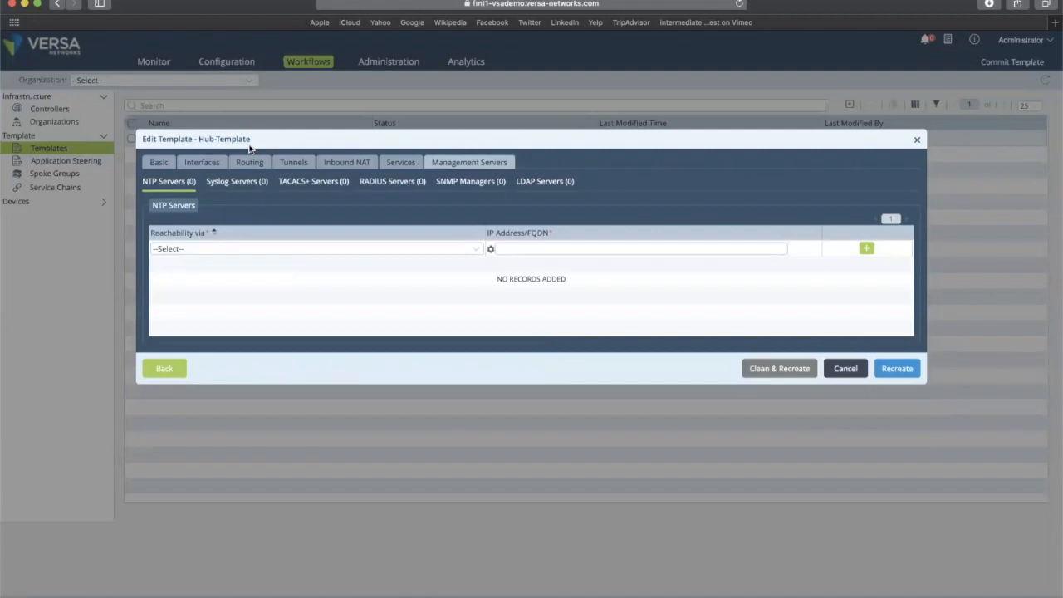
pyautogui.click(848, 372)
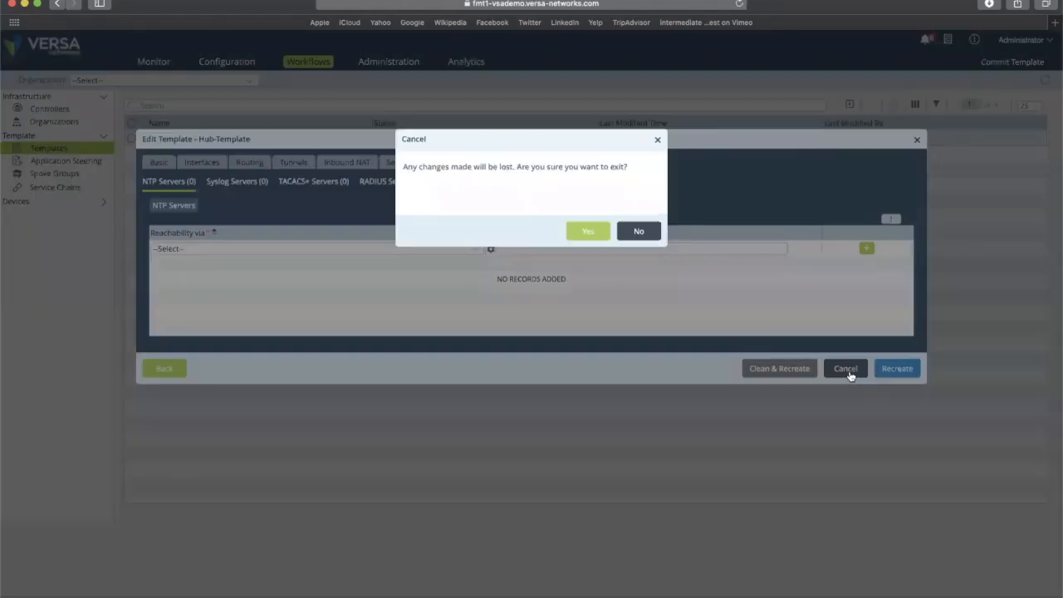
pyautogui.click(589, 232)
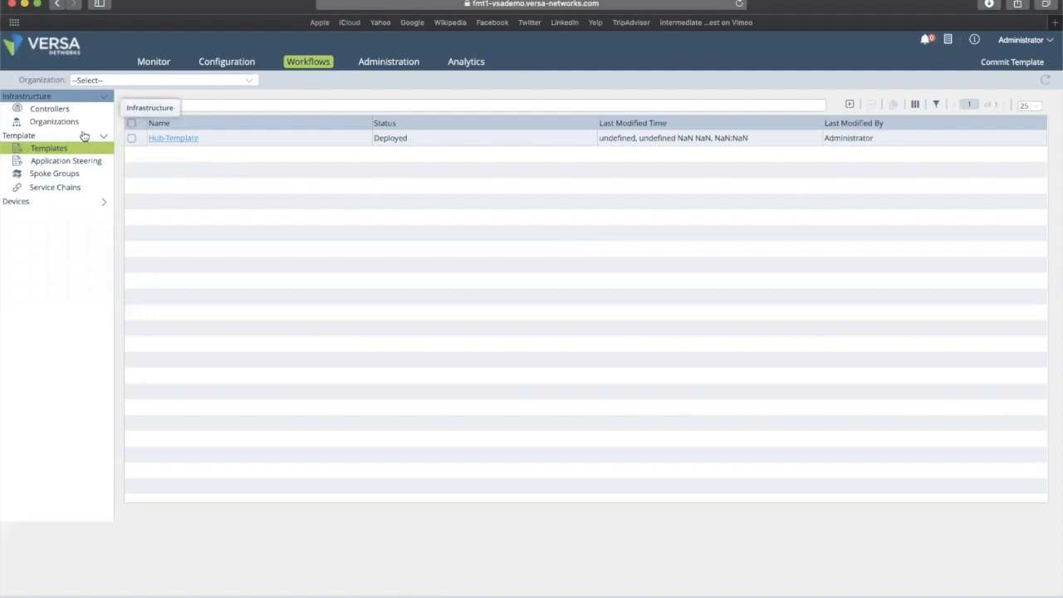
# - Open the Hub-Template device template's configuration and display its system domain name servers
pyautogui.click(222, 62)
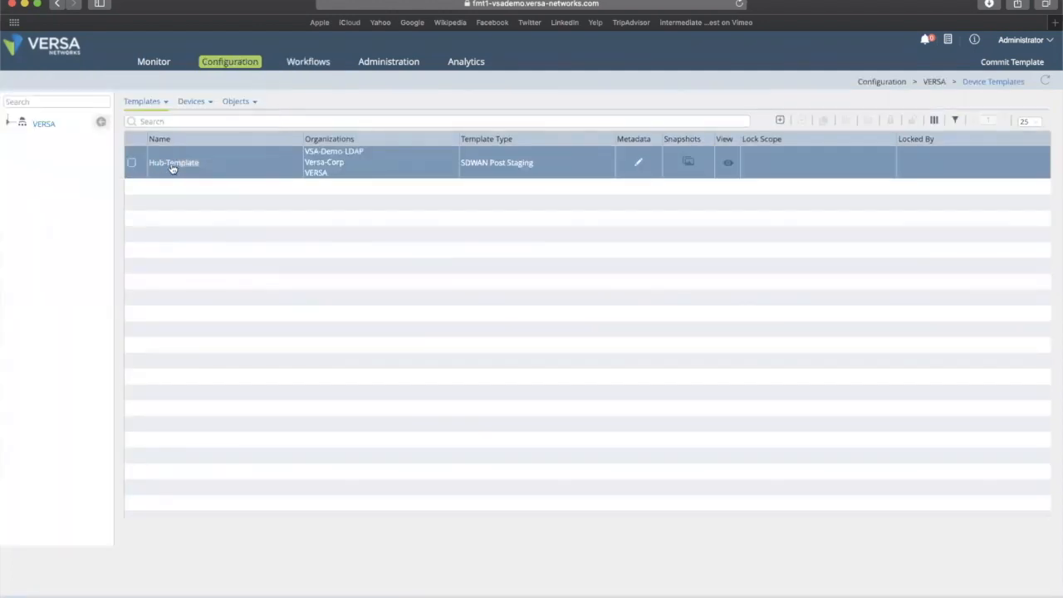
pyautogui.click(172, 164)
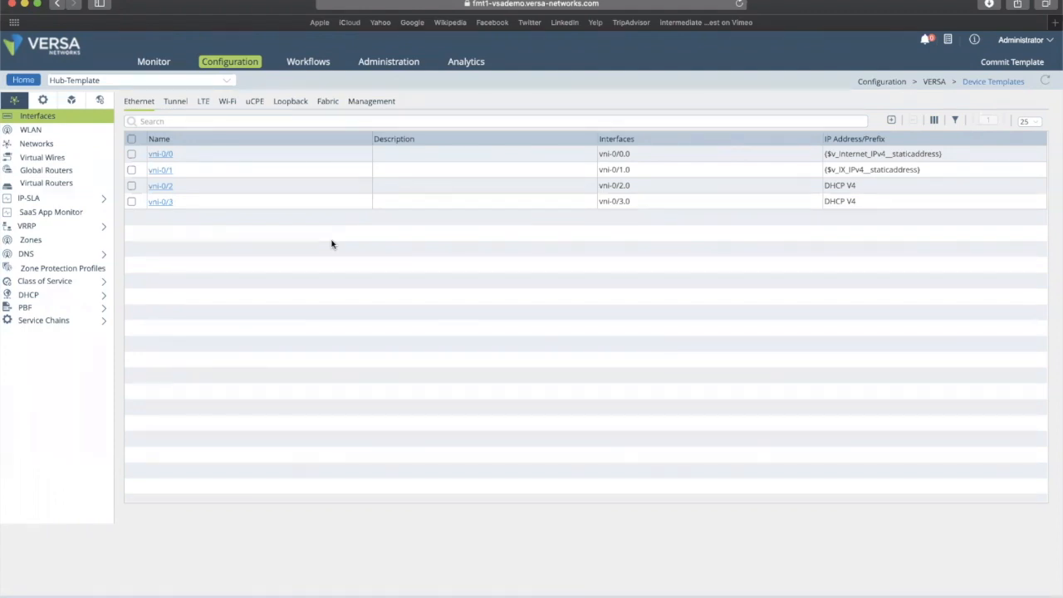
pyautogui.click(100, 104)
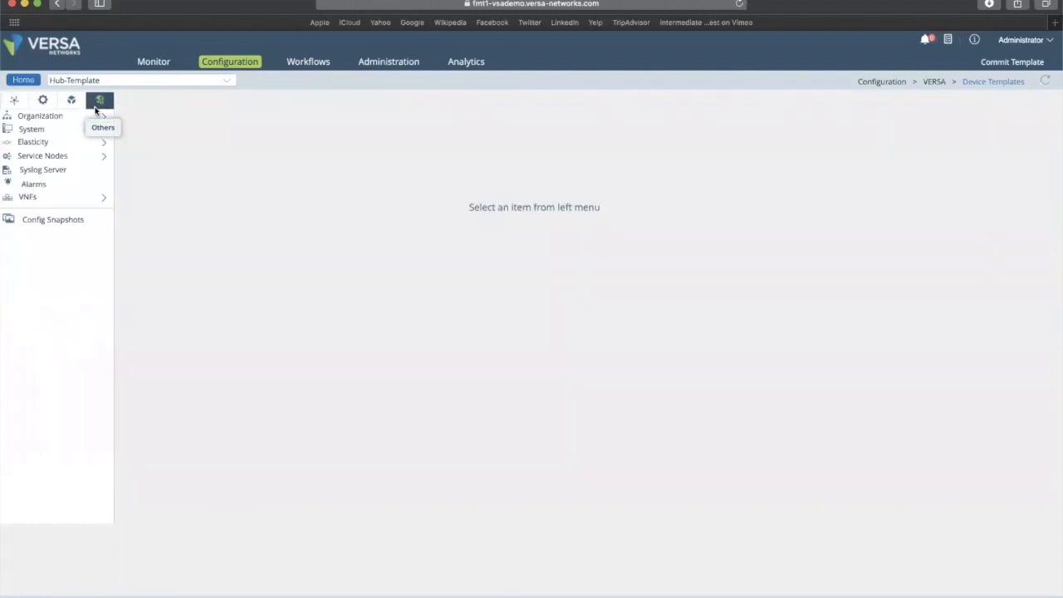
pyautogui.click(60, 157)
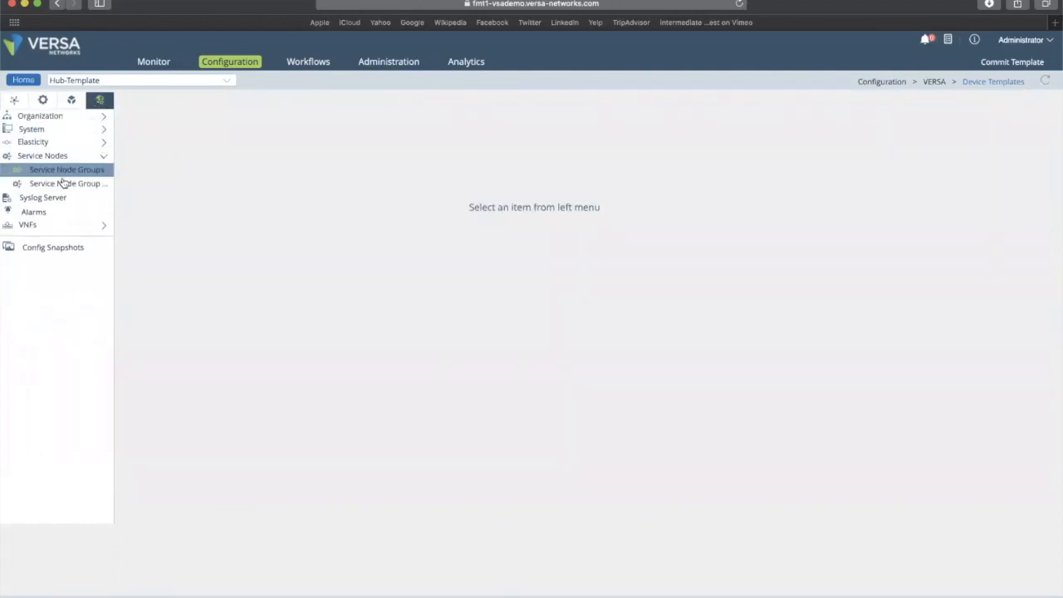
pyautogui.click(58, 116)
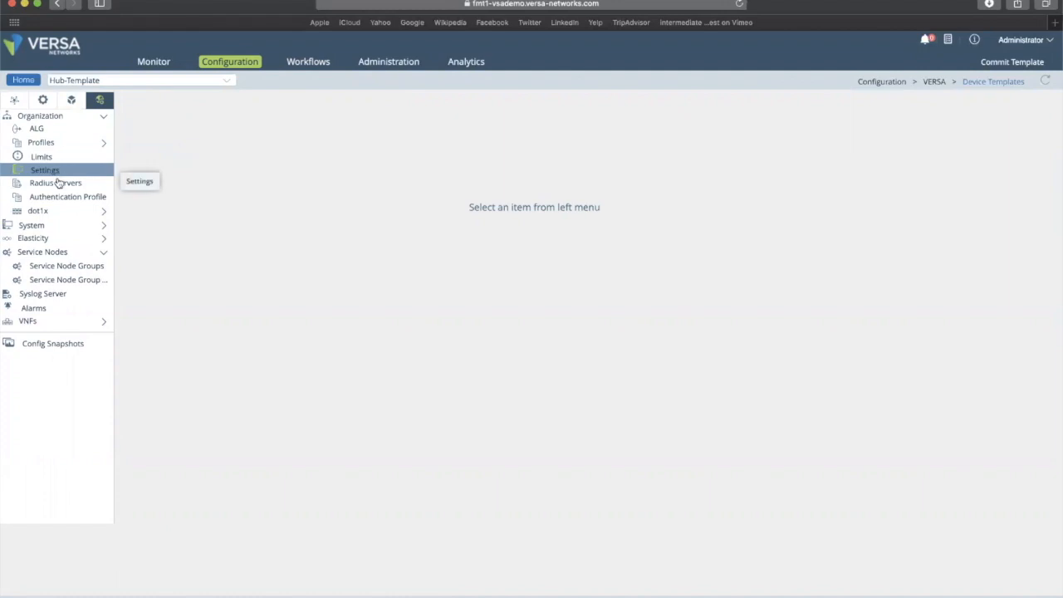
pyautogui.click(63, 228)
pyautogui.click(69, 253)
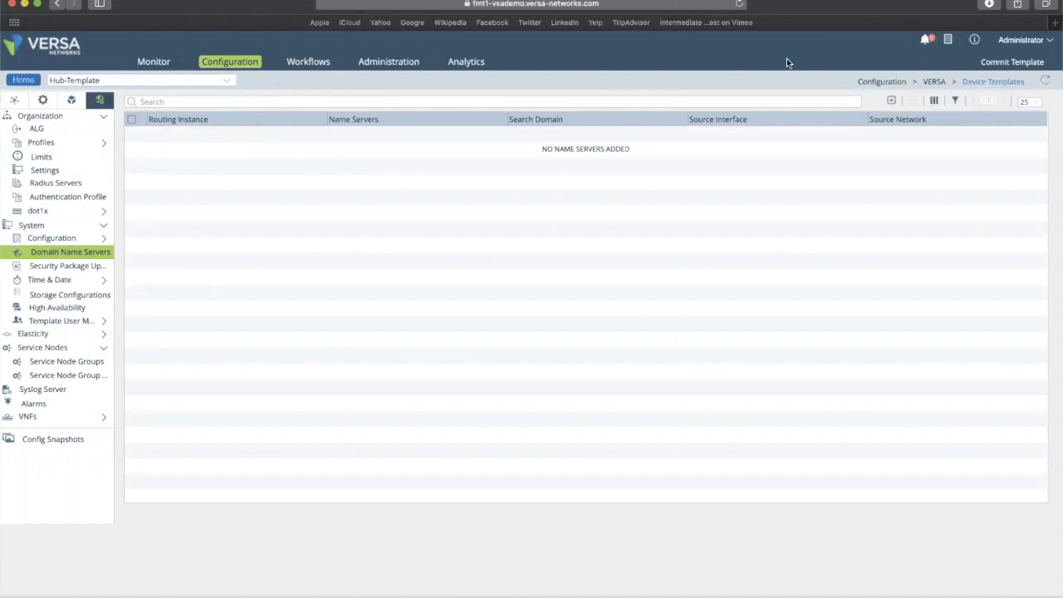
# - Add name server 8.8.8.8 with routing instance IX-Transport-VR and source network IX
pyautogui.click(891, 100)
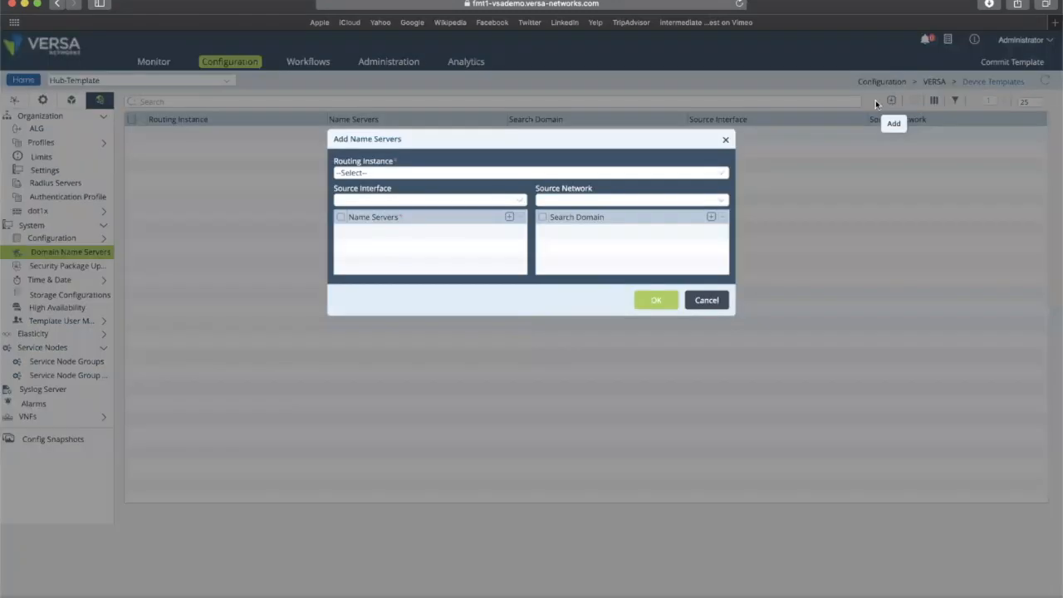
pyautogui.click(383, 177)
pyautogui.click(419, 196)
pyautogui.click(510, 217)
pyautogui.write('8.8.8.8')
pyautogui.press('Return')
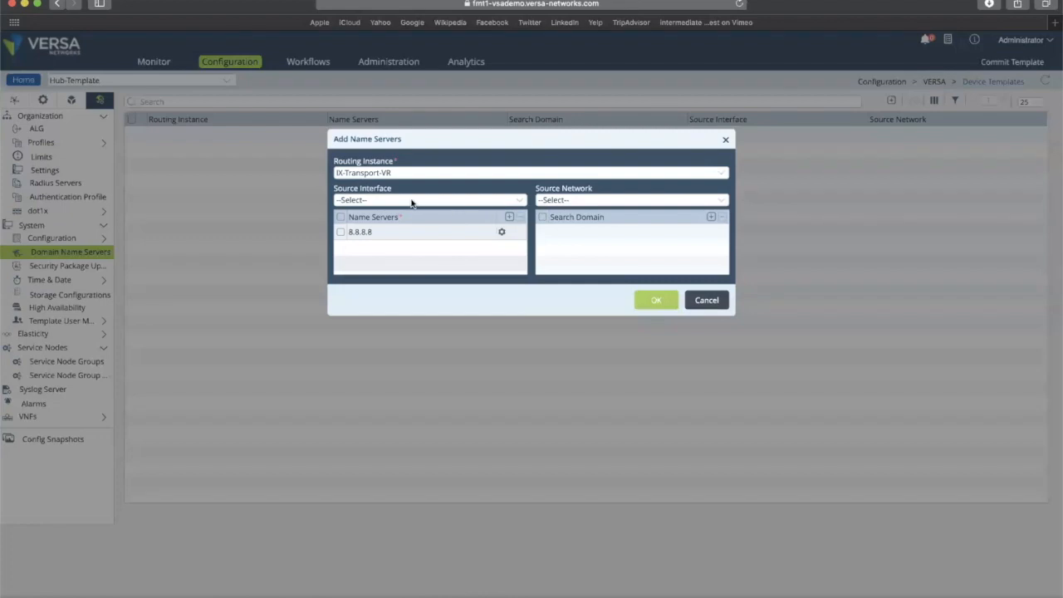
pyautogui.click(570, 201)
pyautogui.click(573, 217)
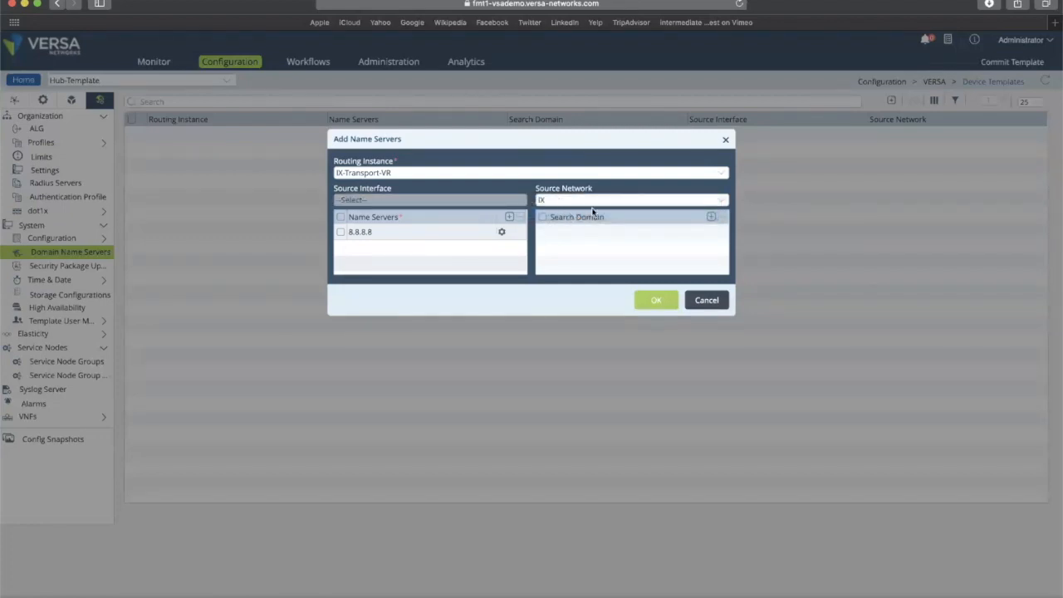
pyautogui.click(658, 300)
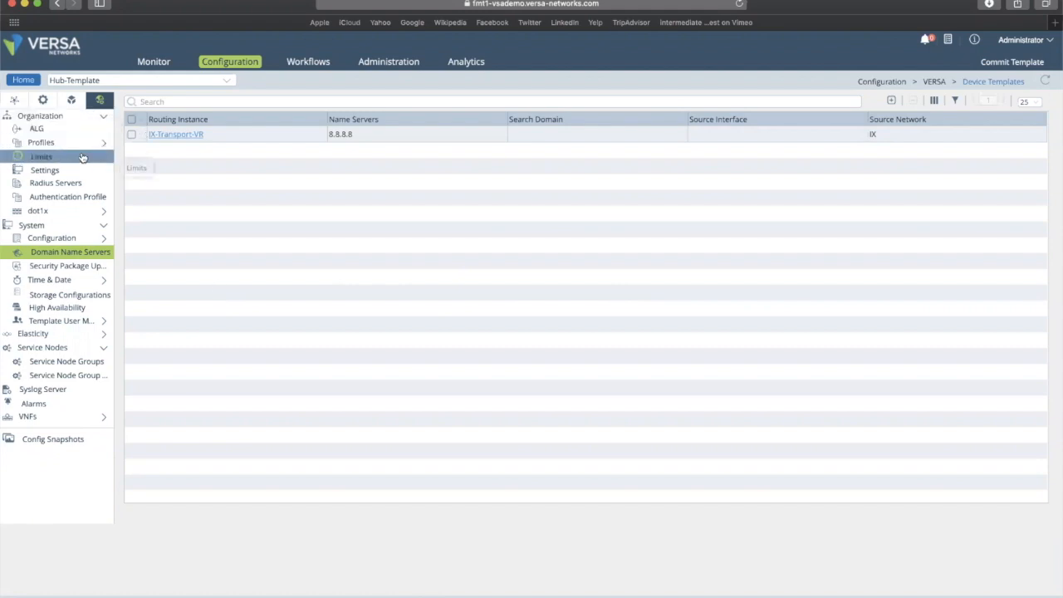
# - Review the services assigned to the default-sng service node group
pyautogui.click(75, 368)
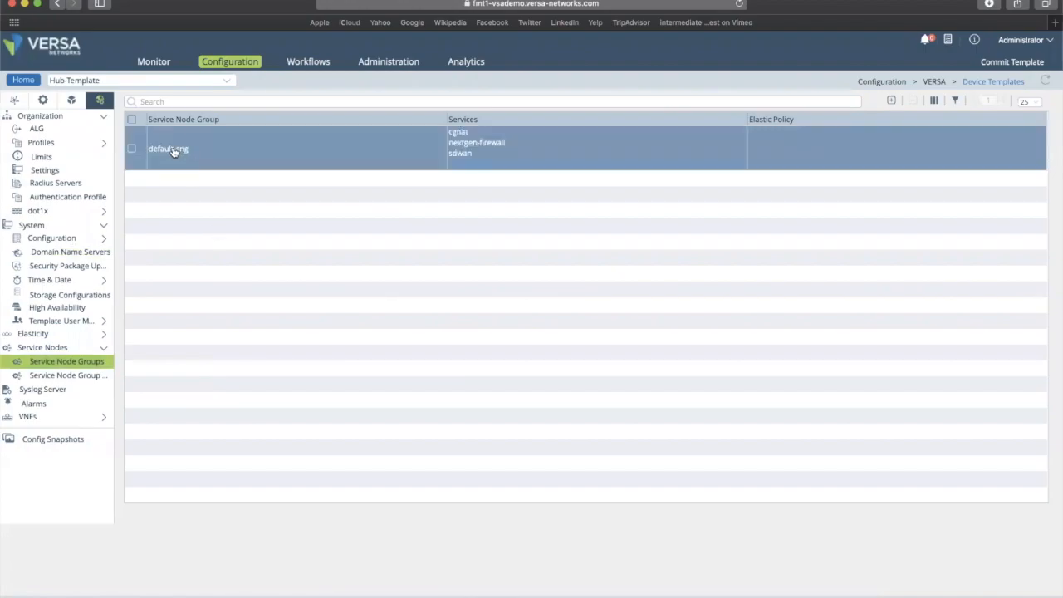
pyautogui.click(170, 150)
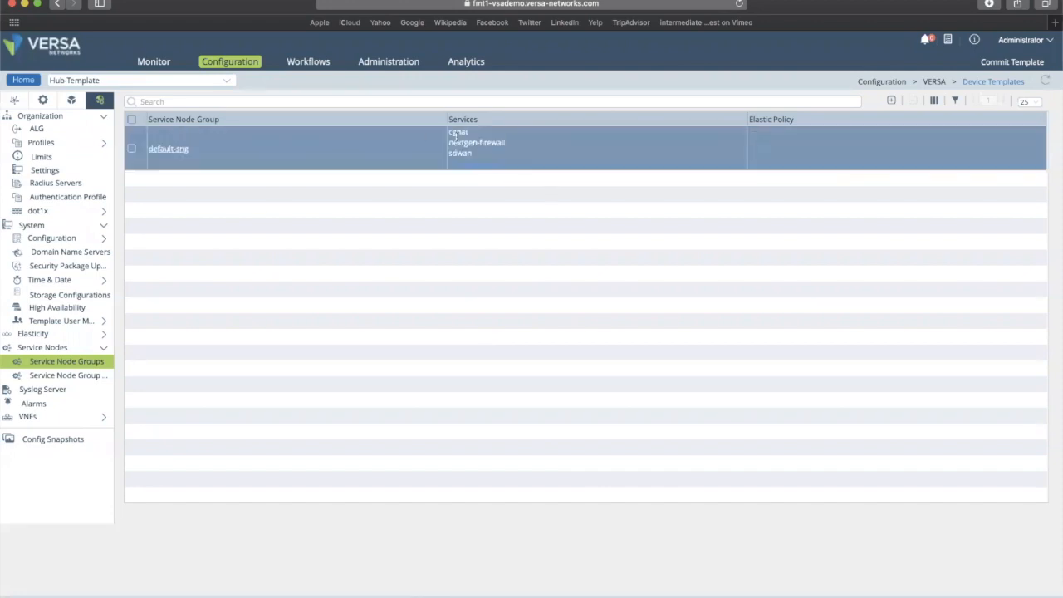
pyautogui.click(15, 100)
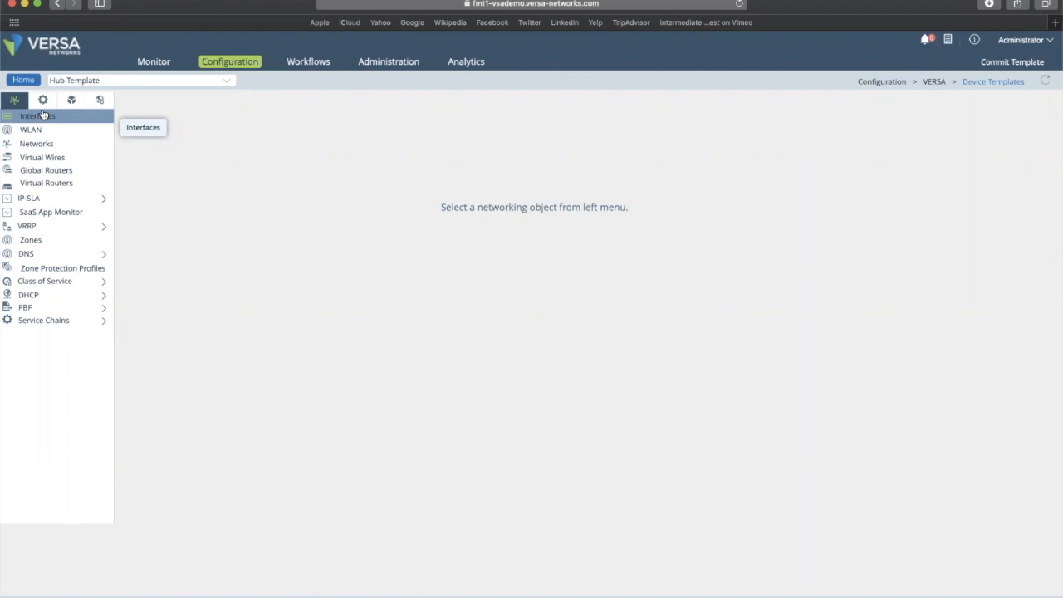
pyautogui.click(98, 103)
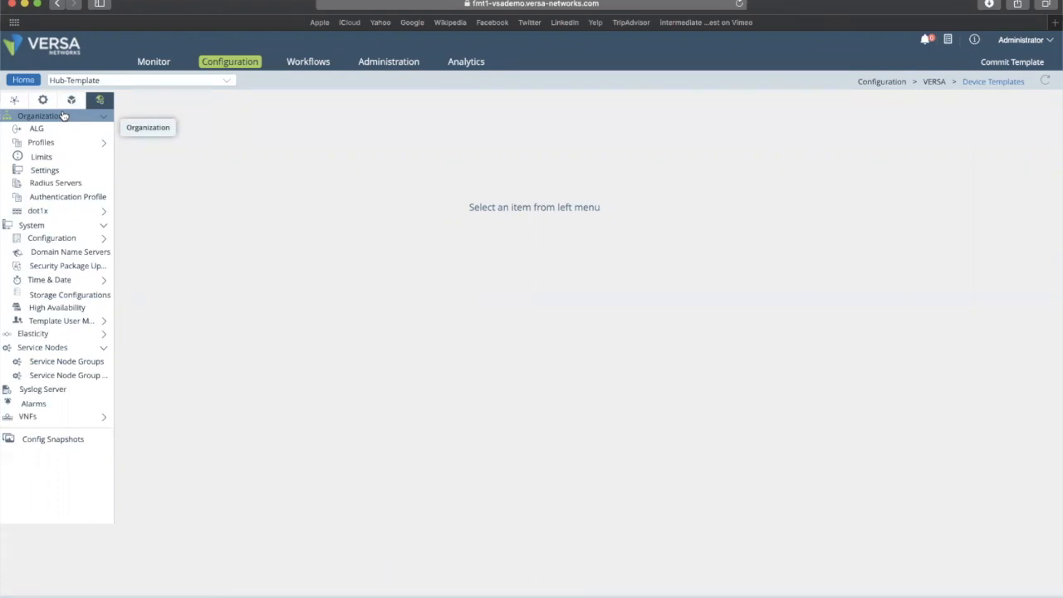
# - Add another service to the VSA-Demo-LDAP organization's limits and save the change
pyautogui.click(66, 160)
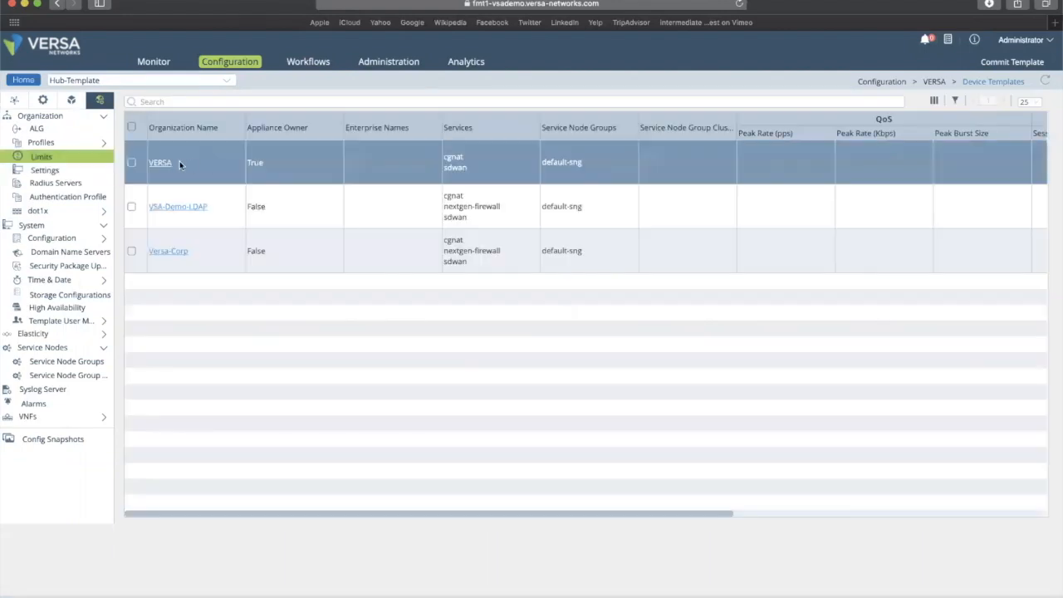
pyautogui.click(180, 207)
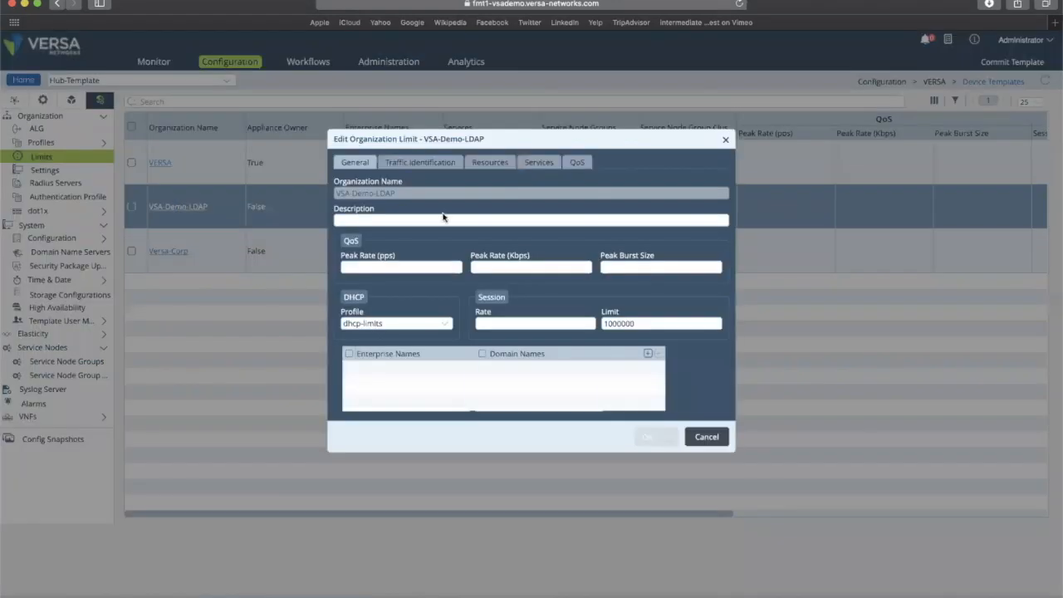
pyautogui.click(539, 161)
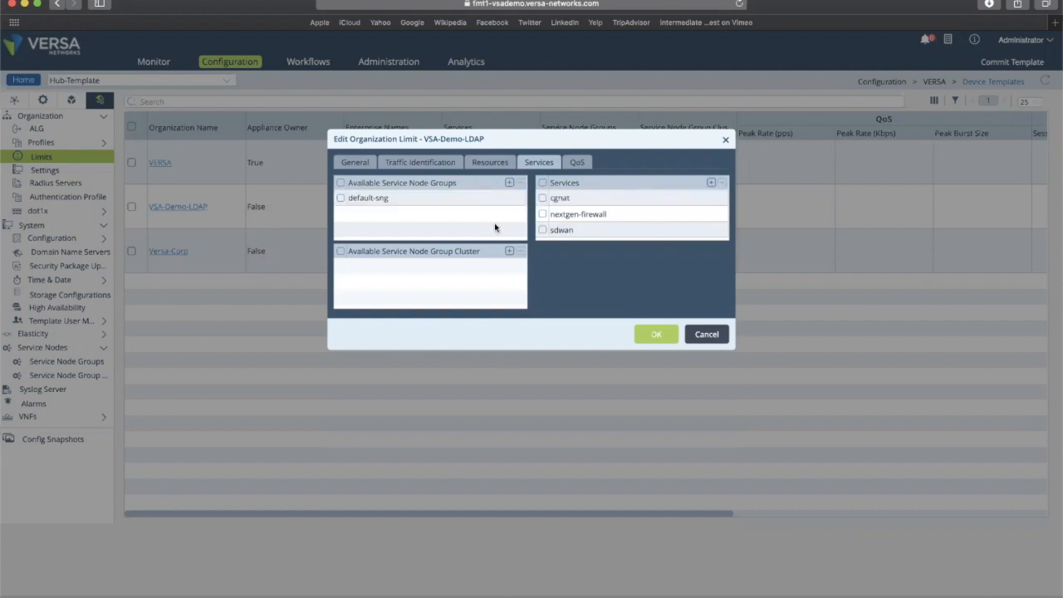
pyautogui.click(708, 182)
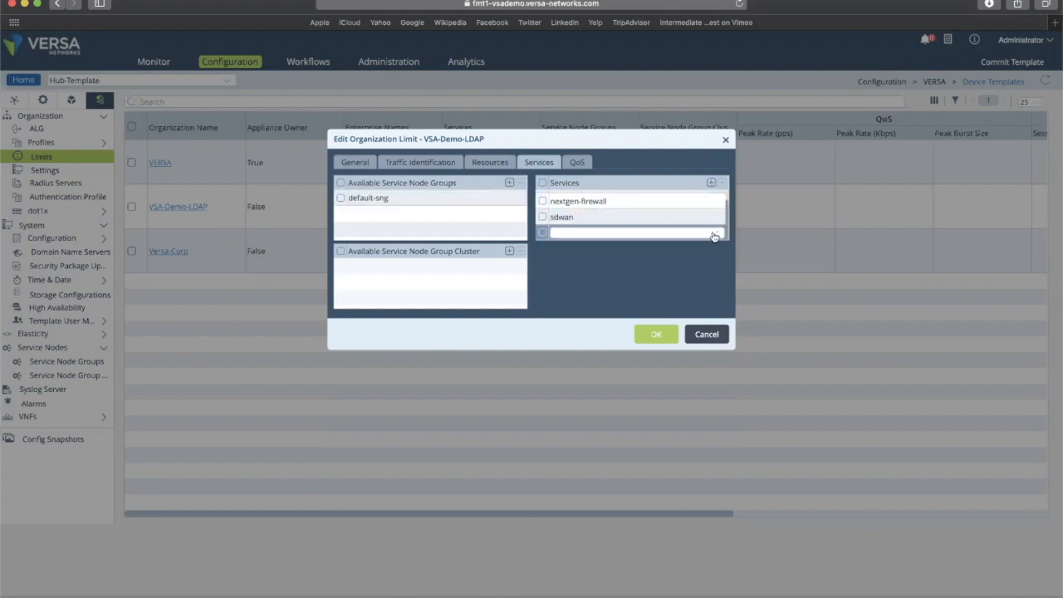
pyautogui.click(714, 232)
pyautogui.click(640, 246)
pyautogui.click(657, 335)
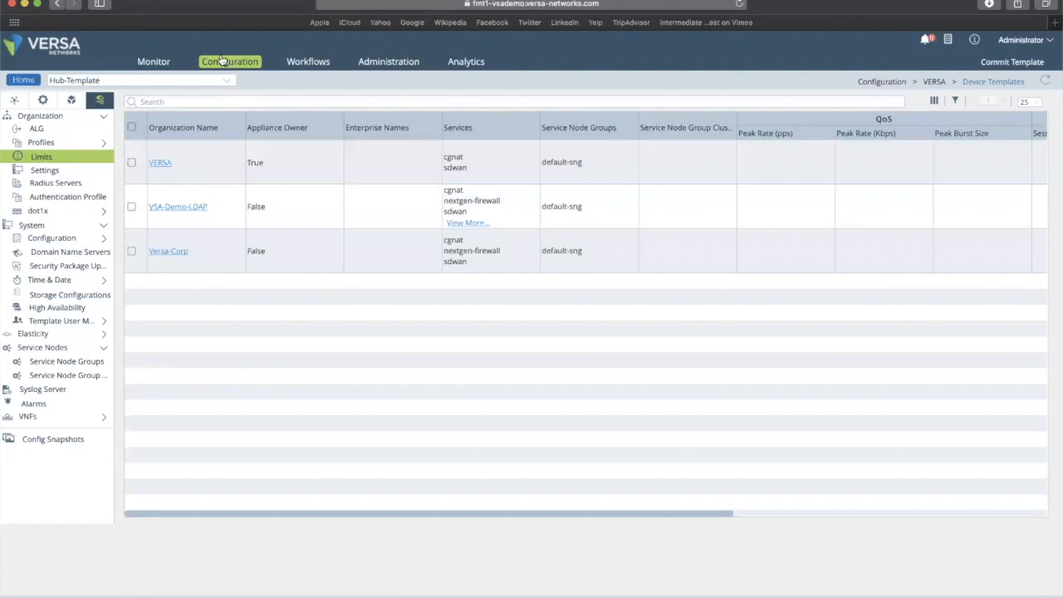
# - Leave the template and open the configuration of the Hub1 appliance from the device list
pyautogui.click(23, 80)
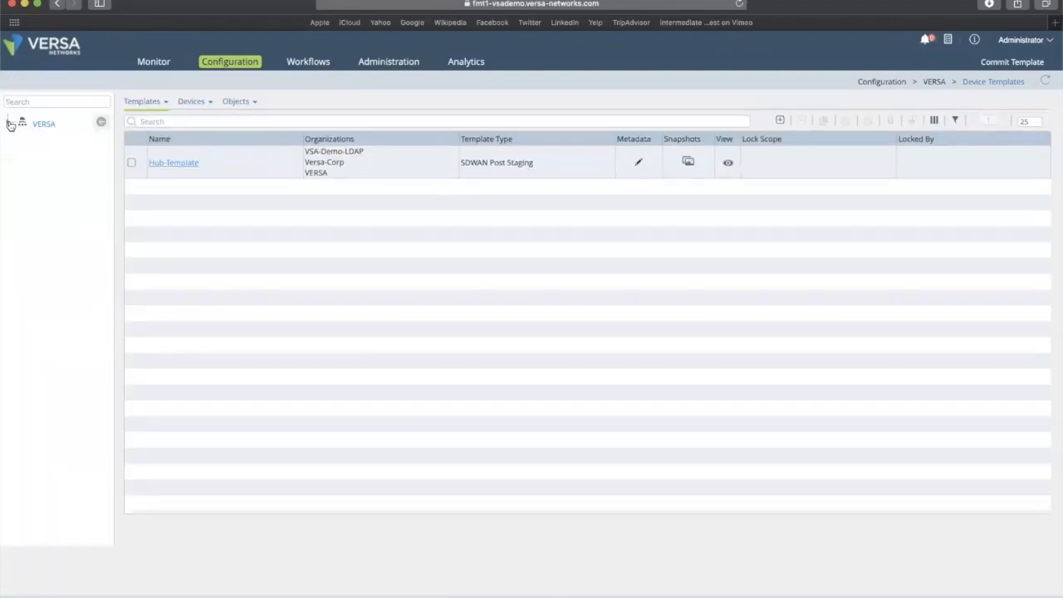
pyautogui.click(198, 104)
pyautogui.click(199, 125)
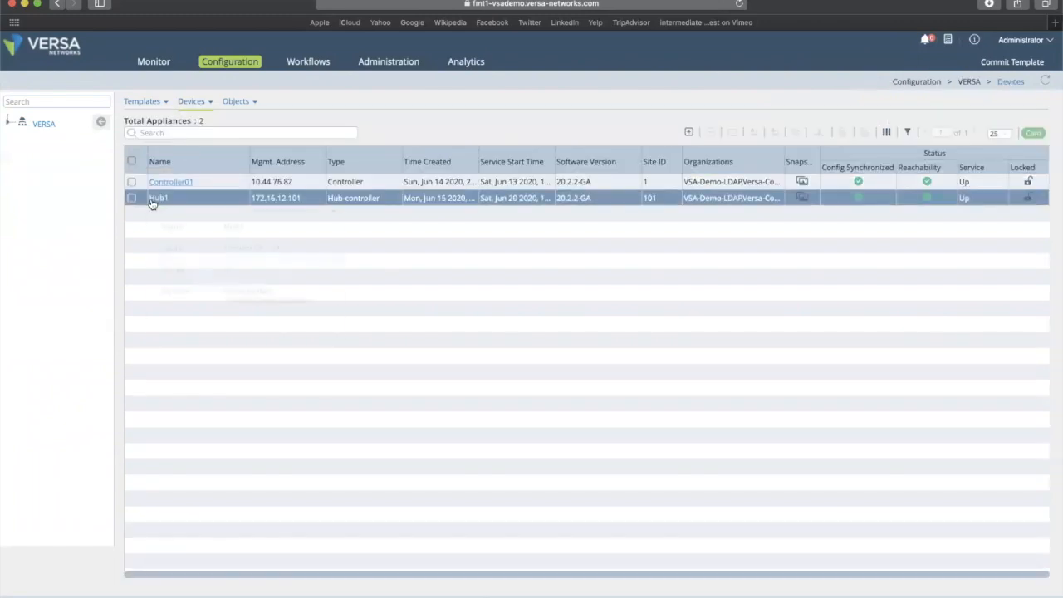
pyautogui.click(155, 199)
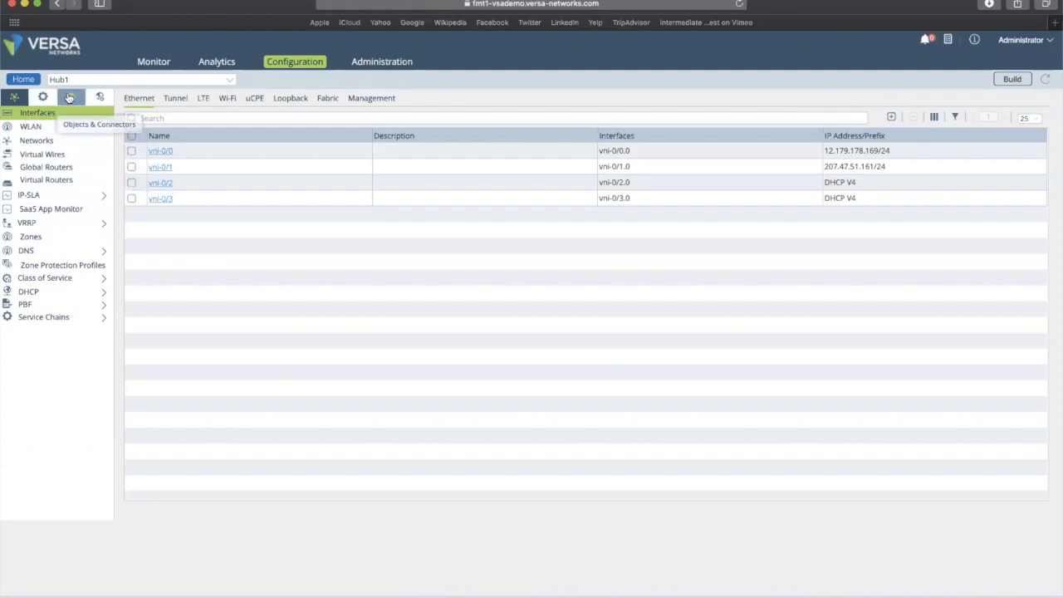
# - Examine Hub1's custom objects for keys, CA chains and CA certificates, and display the private keys stored on the appliance
pyautogui.click(71, 98)
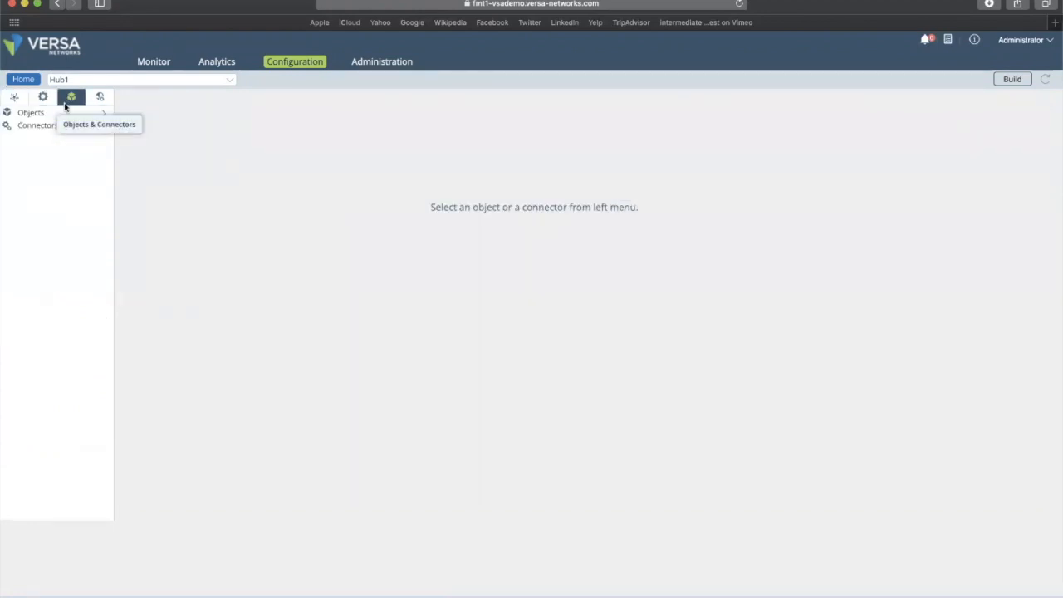
pyautogui.click(42, 113)
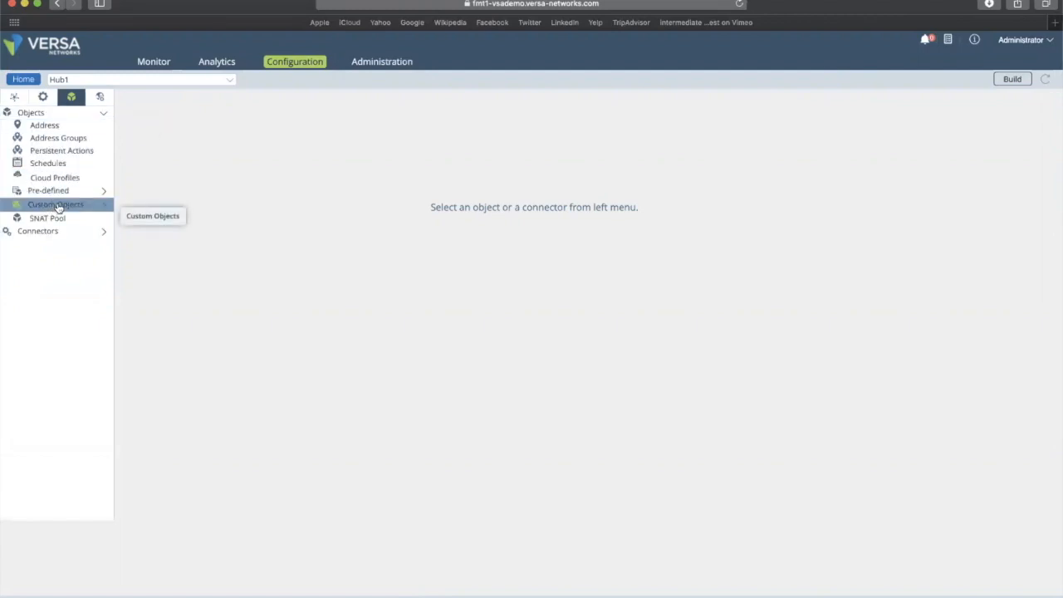
pyautogui.click(51, 208)
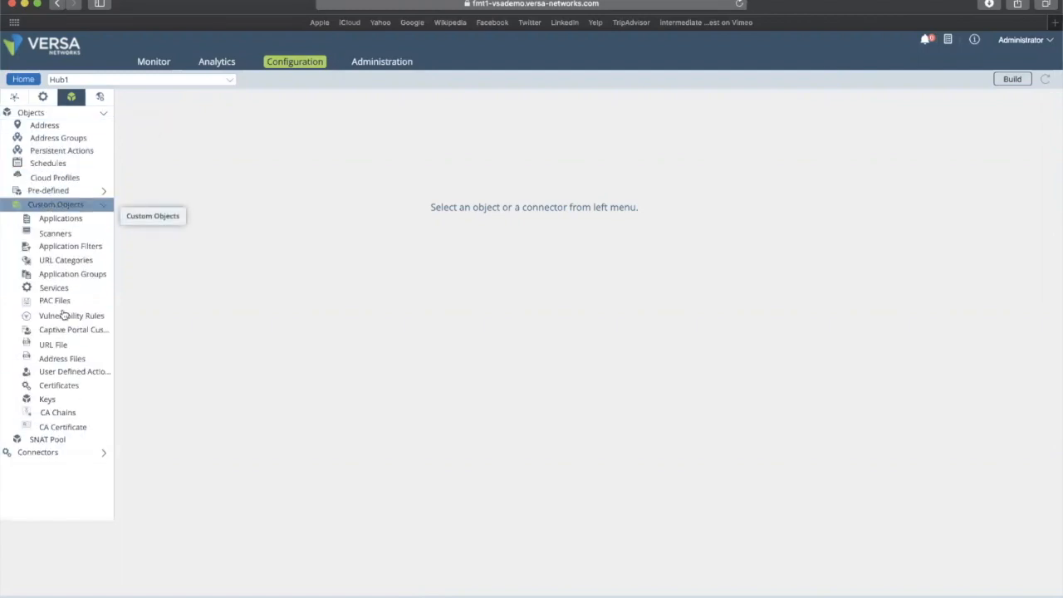
pyautogui.click(72, 405)
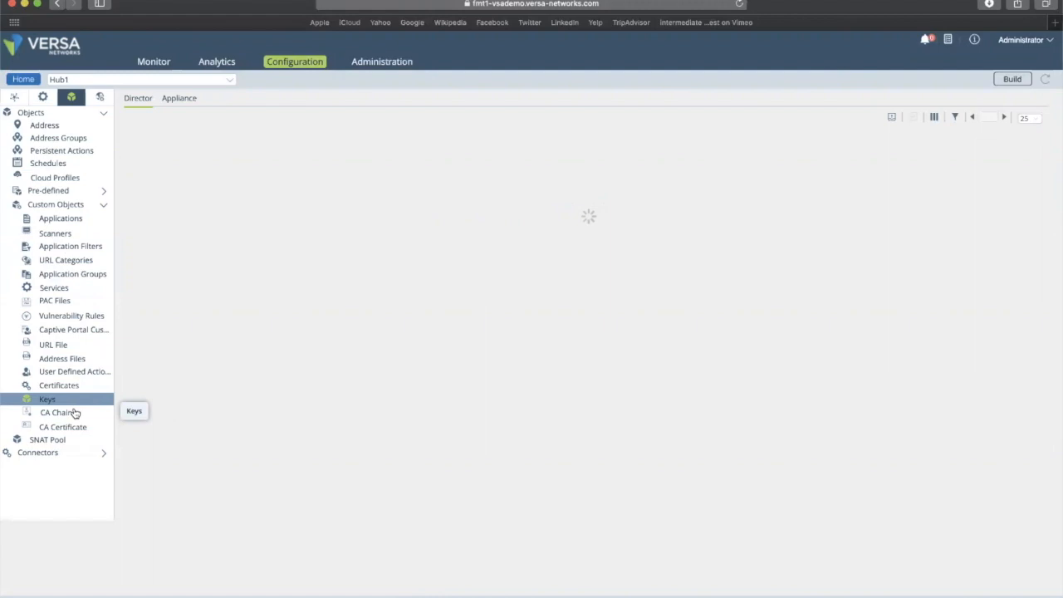
pyautogui.click(74, 412)
pyautogui.click(74, 428)
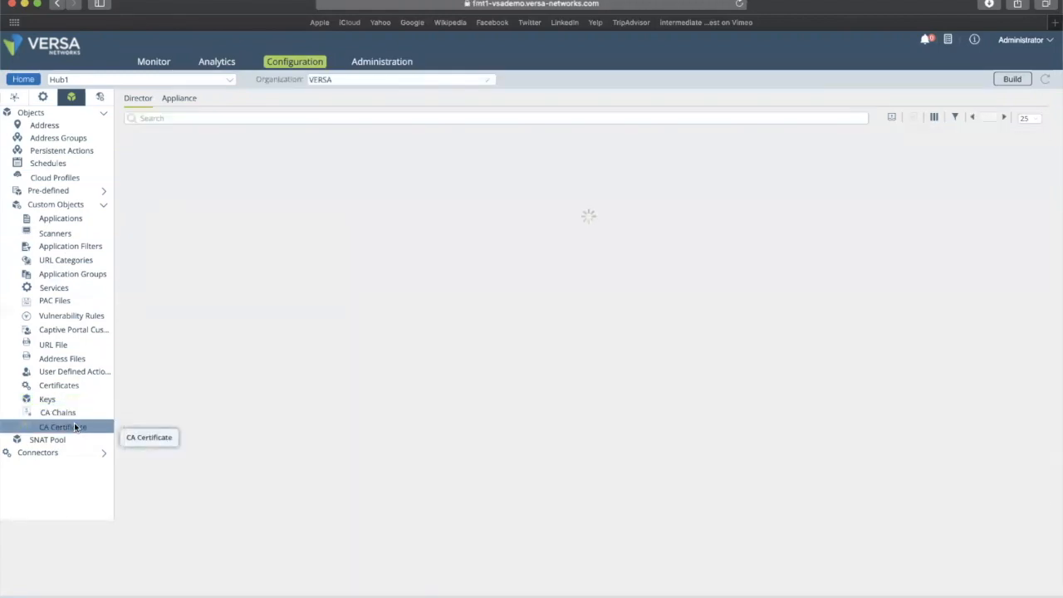
pyautogui.click(67, 405)
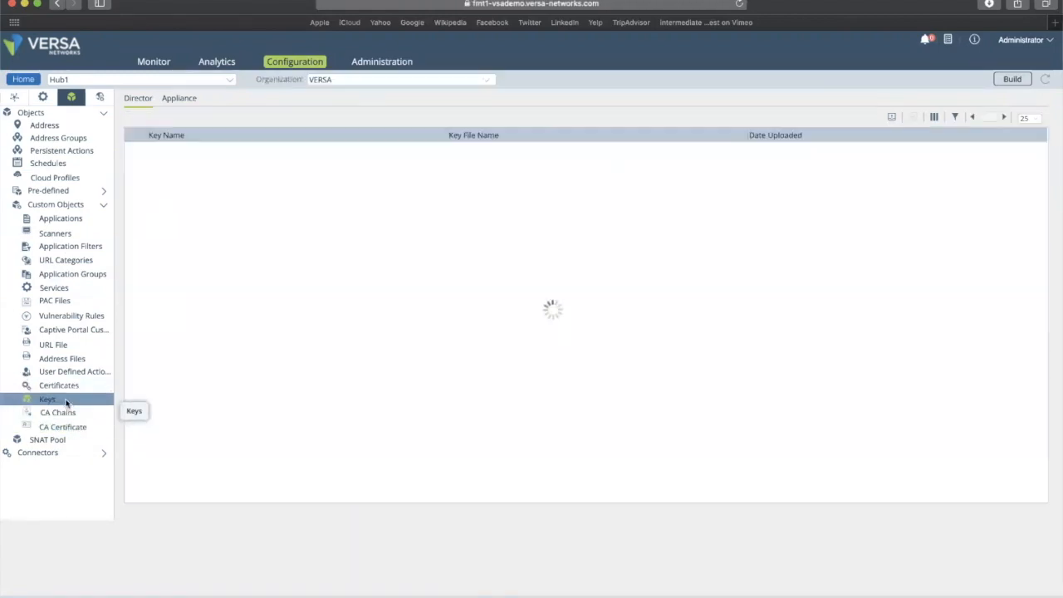
pyautogui.click(180, 98)
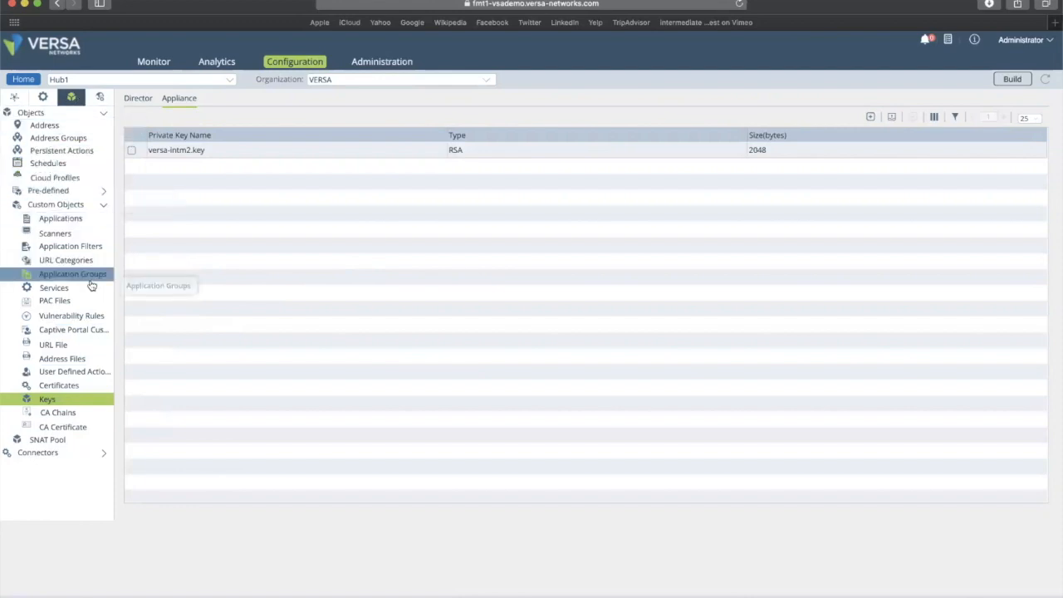
# - Switch to the VSA-Demo-LDAP organization and review the routing instance and egress networks of common-snat-pool in its SNAT pools
pyautogui.click(60, 441)
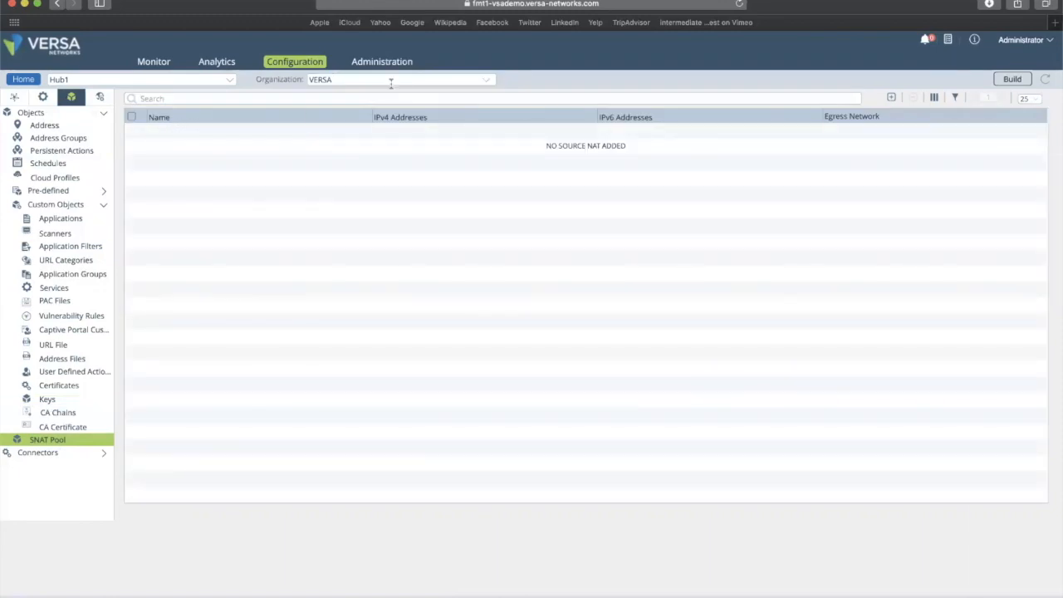
pyautogui.click(394, 79)
pyautogui.click(354, 105)
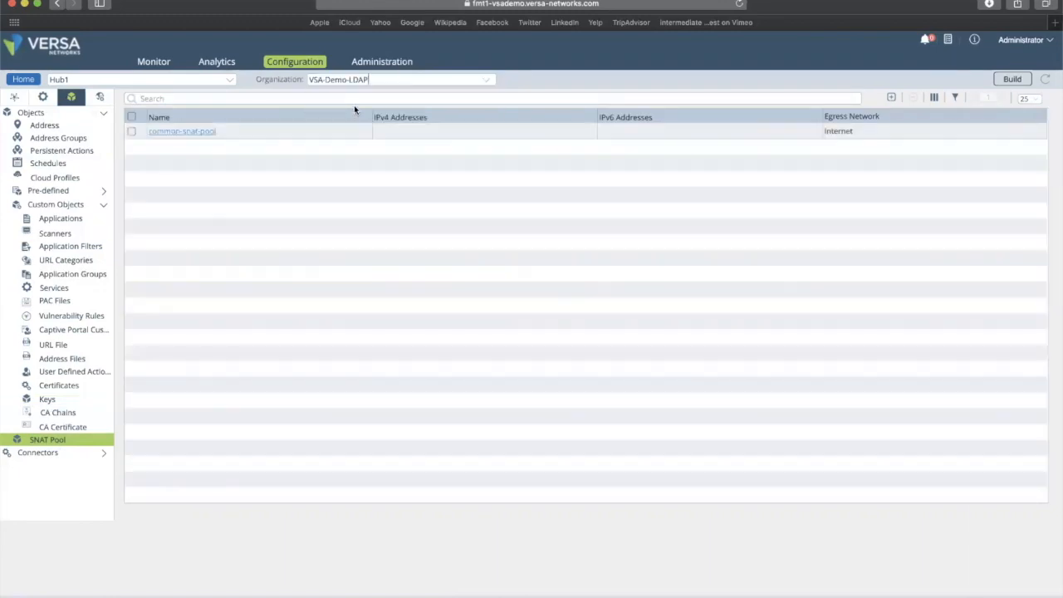
pyautogui.click(177, 133)
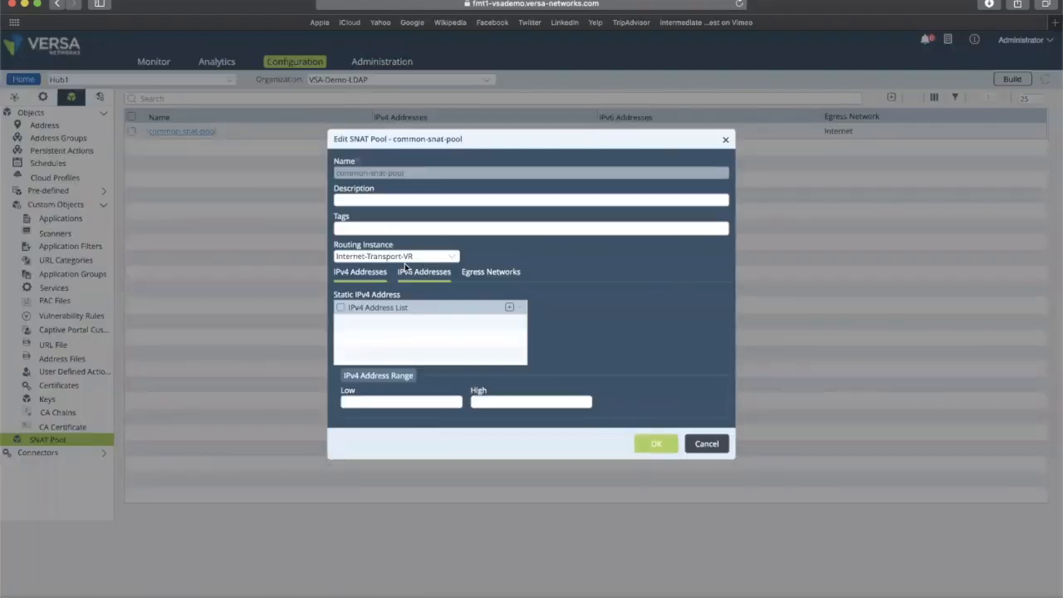
pyautogui.click(491, 272)
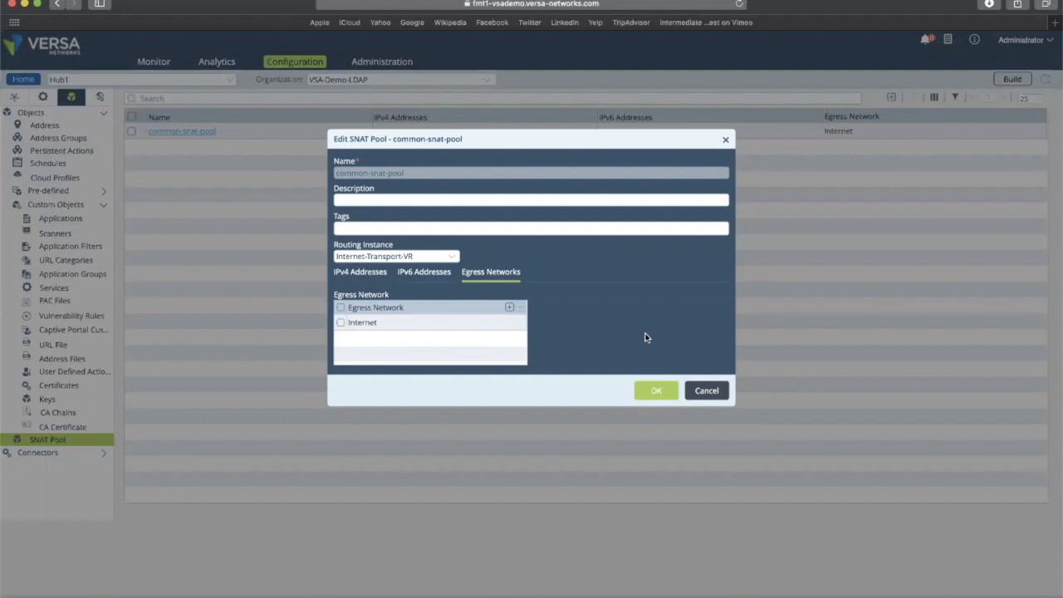
pyautogui.click(707, 390)
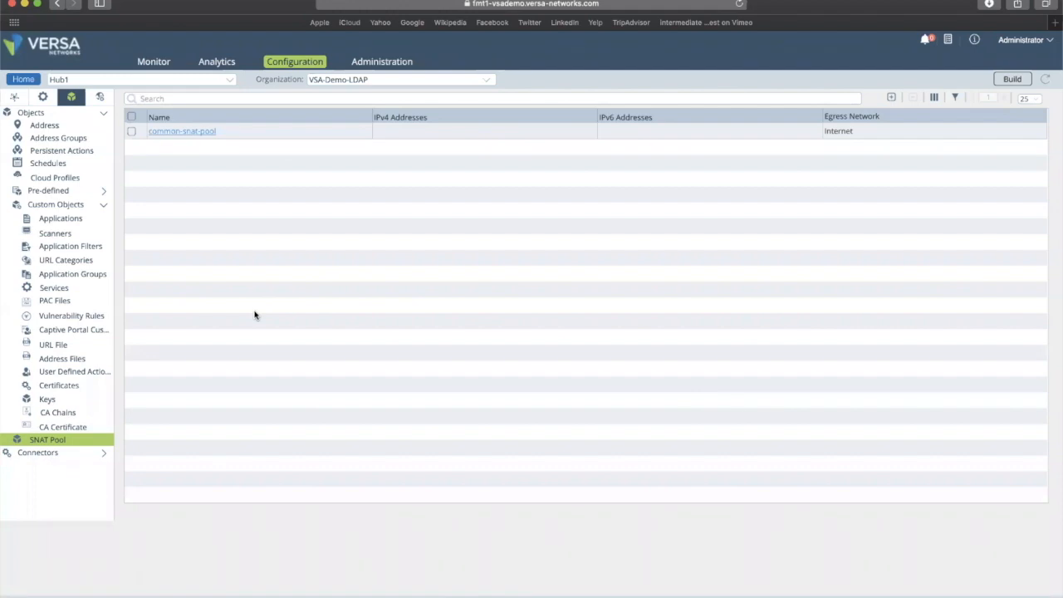
# - Review the source NAT pool, domain name and destination port of otp-cloud-profile in the cloud profiles, leaving it without changes
pyautogui.click(70, 179)
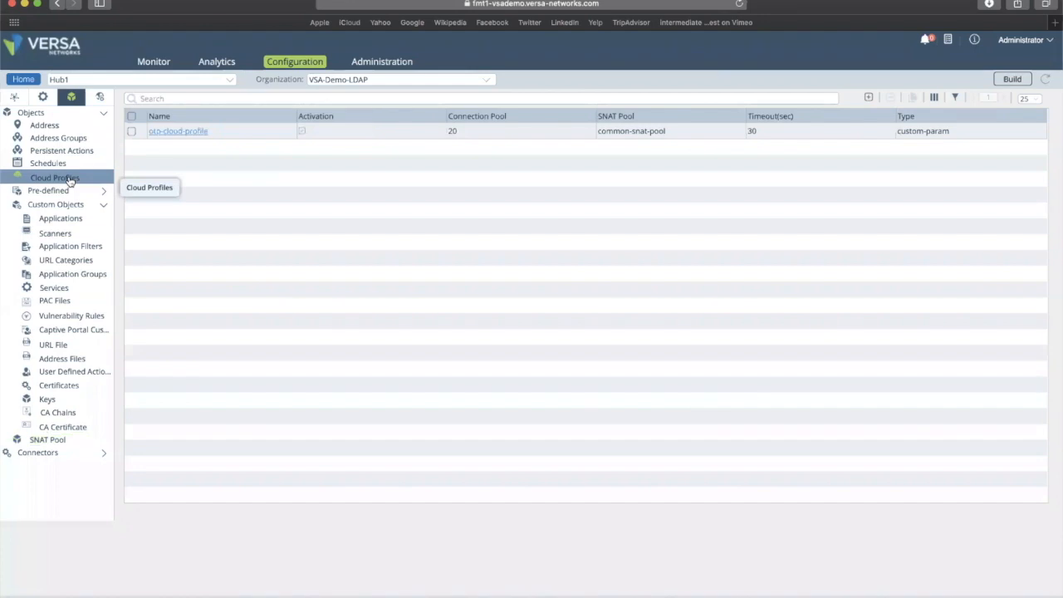
pyautogui.click(178, 131)
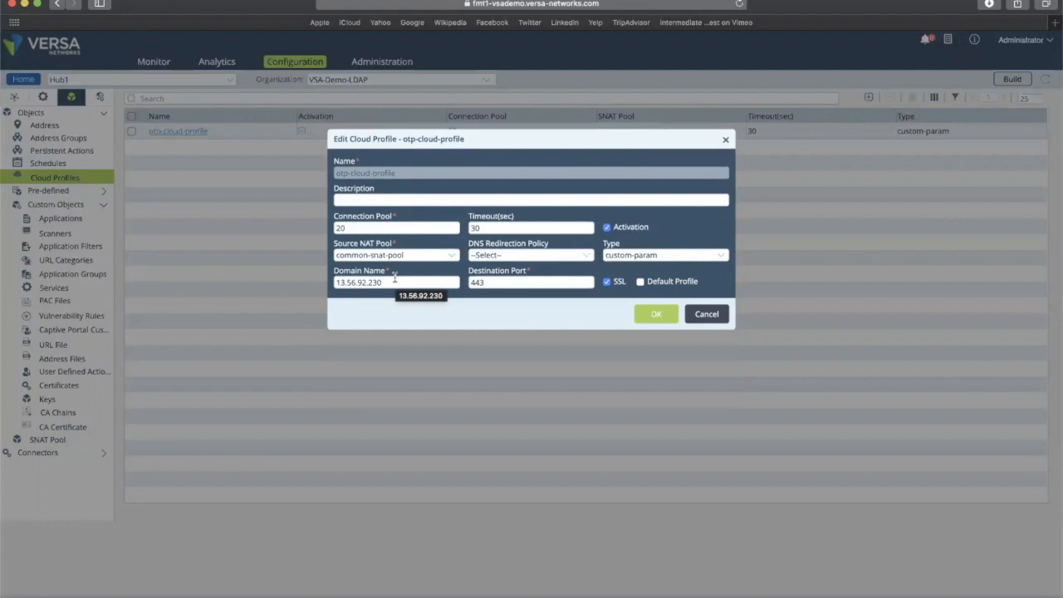
pyautogui.moveTo(384, 282); pyautogui.dragTo(320, 285)
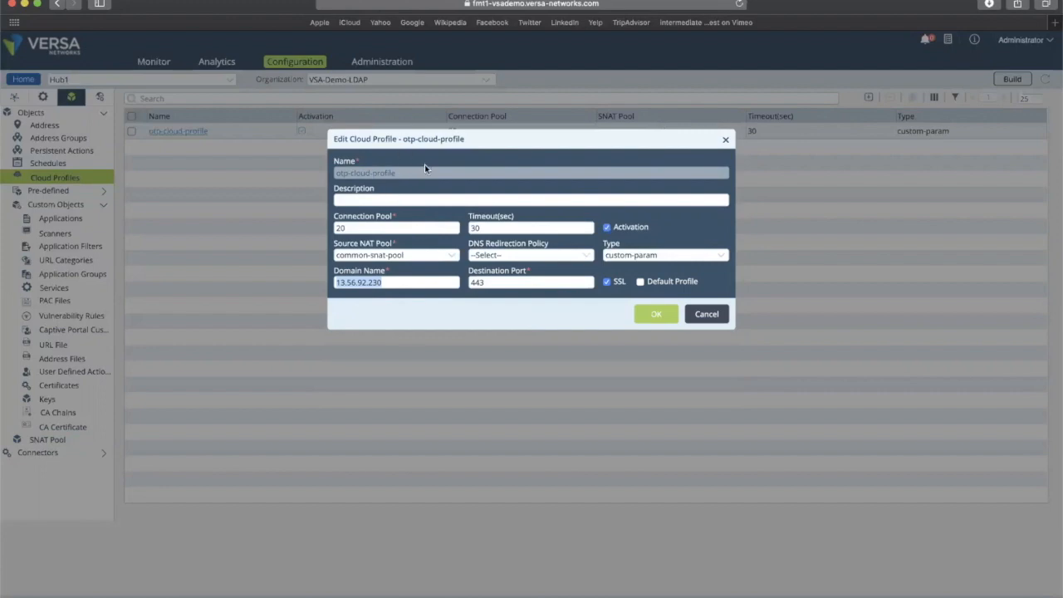
pyautogui.click(708, 315)
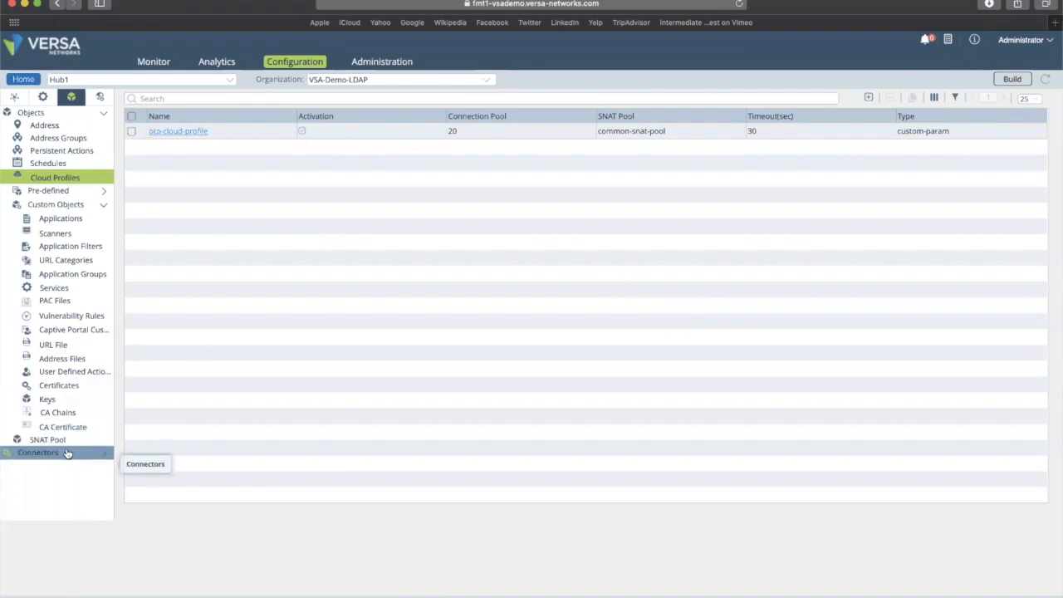
# - Display the servers configured under the Secure Access service of the VSA-Demo-LDAP organization
pyautogui.click(42, 98)
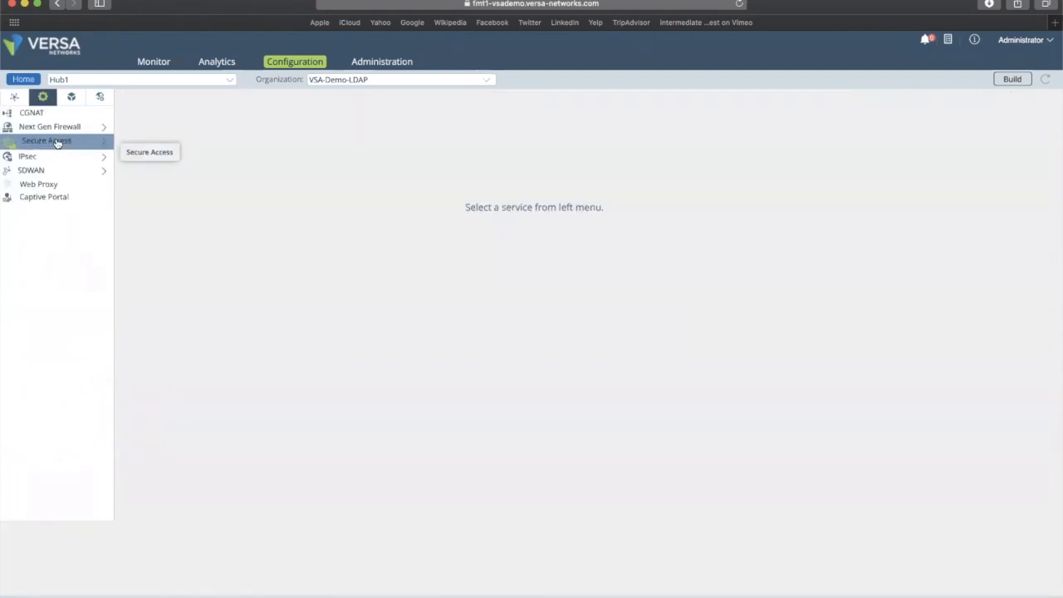
pyautogui.click(51, 140)
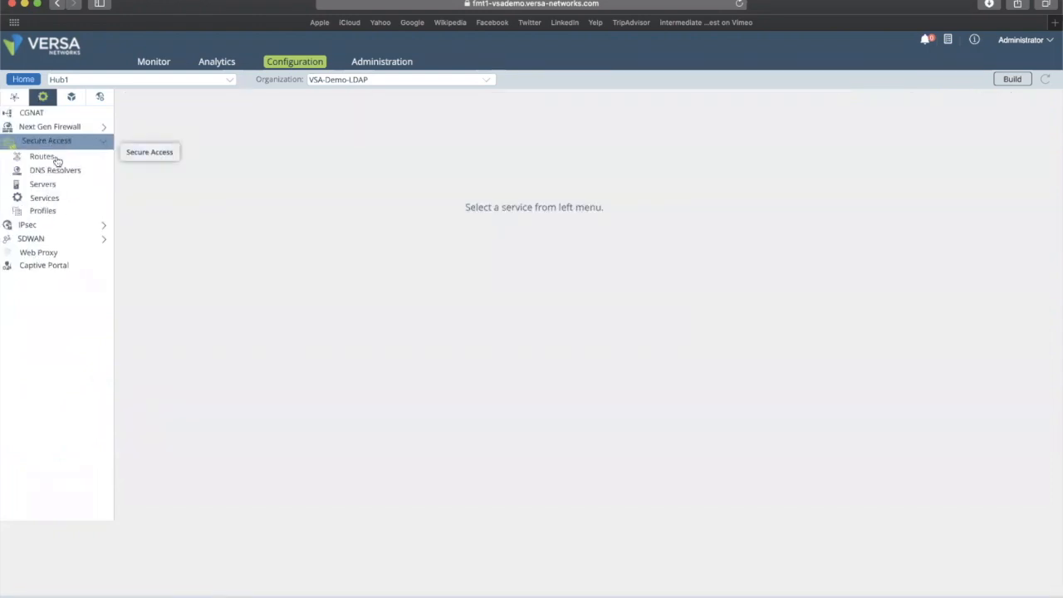
pyautogui.click(68, 185)
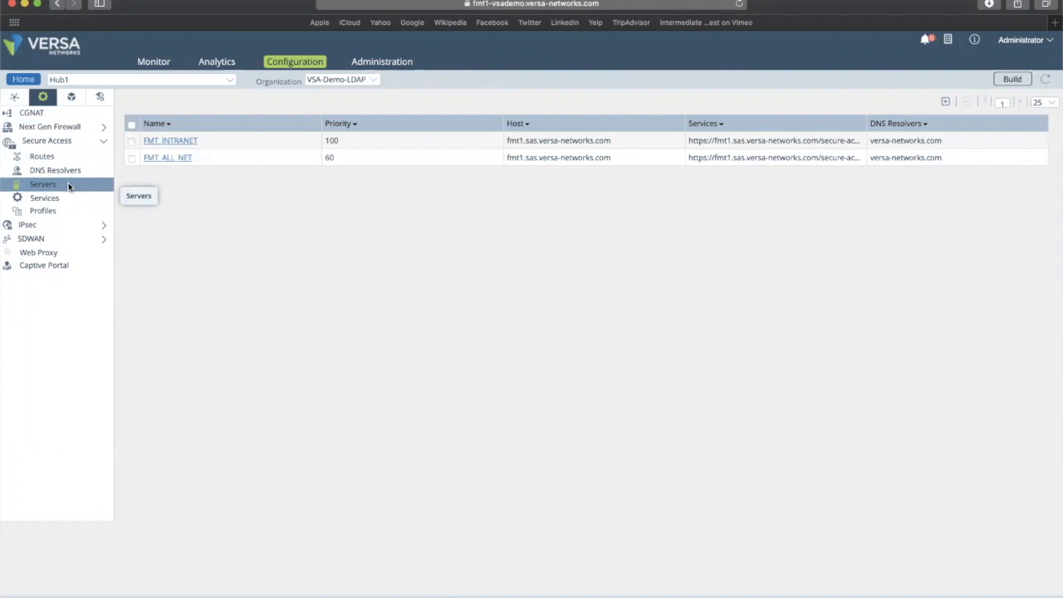
# - Open the Azure-AD LDAP server profile under the user and group connectors and check its available server types
pyautogui.click(71, 100)
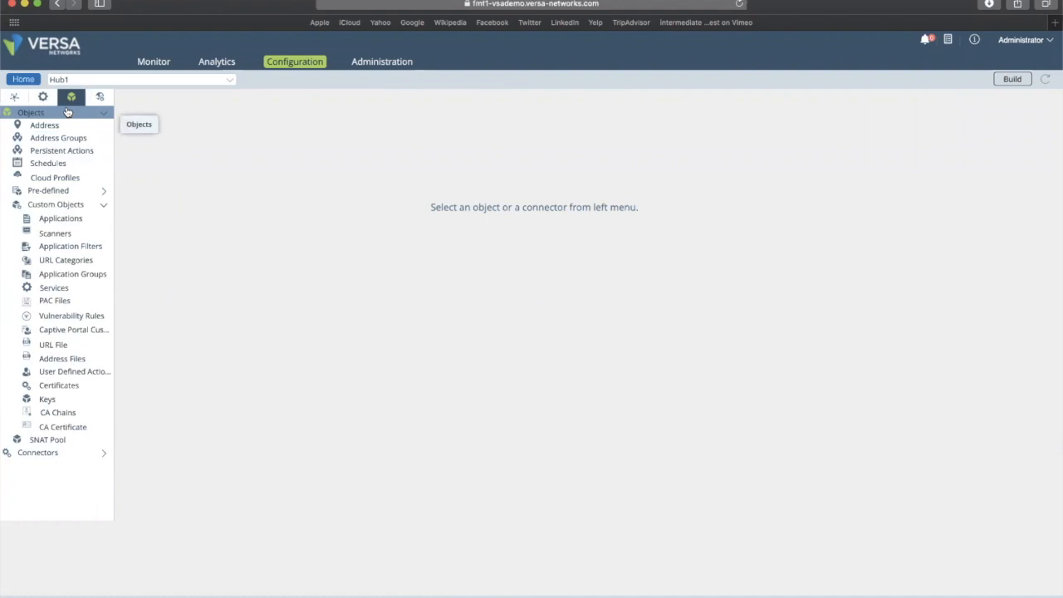
pyautogui.click(65, 456)
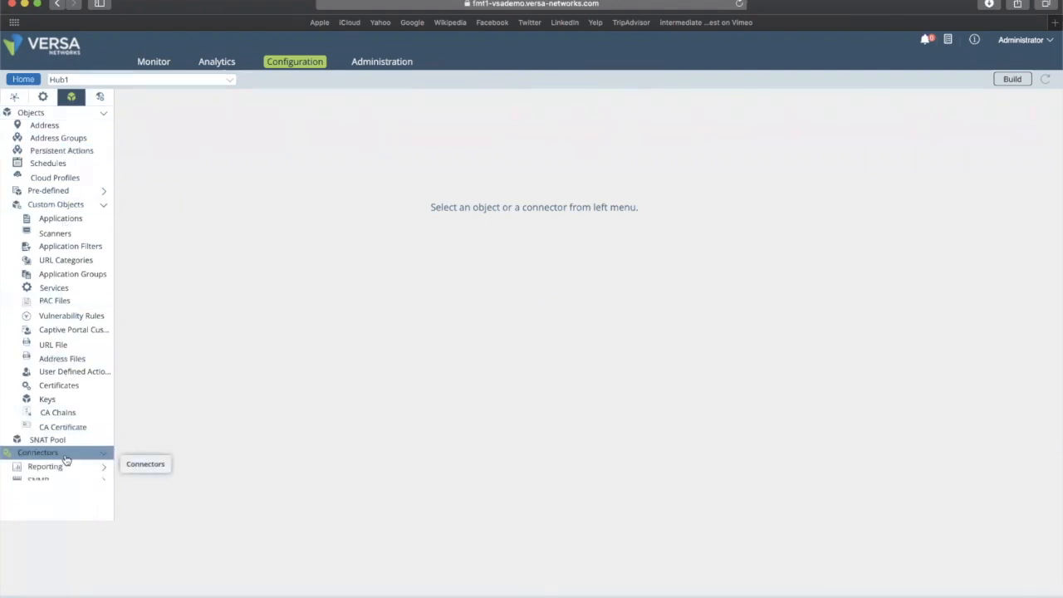
pyautogui.click(102, 114)
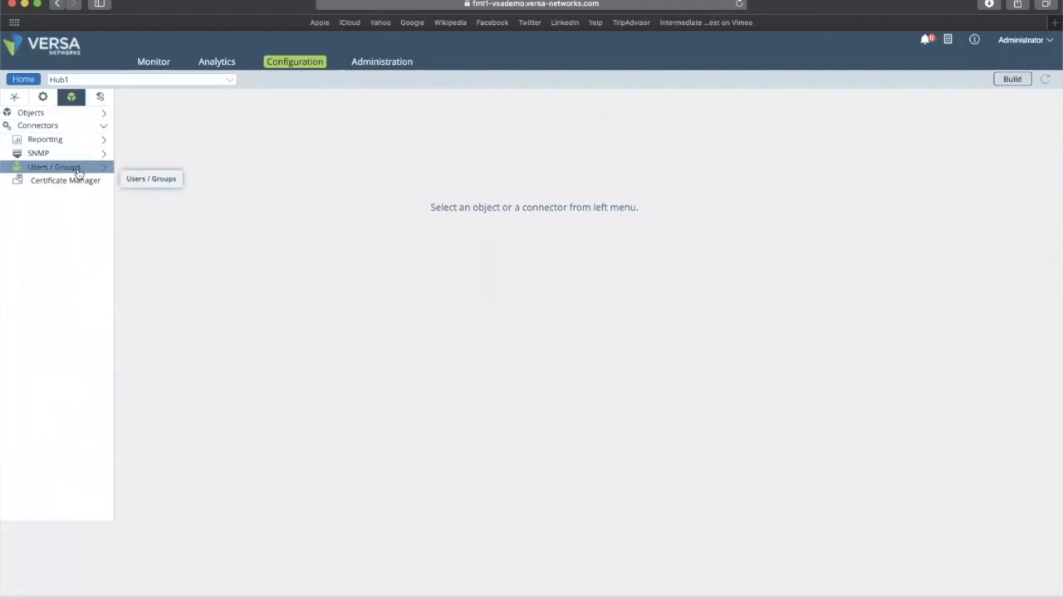
pyautogui.click(79, 170)
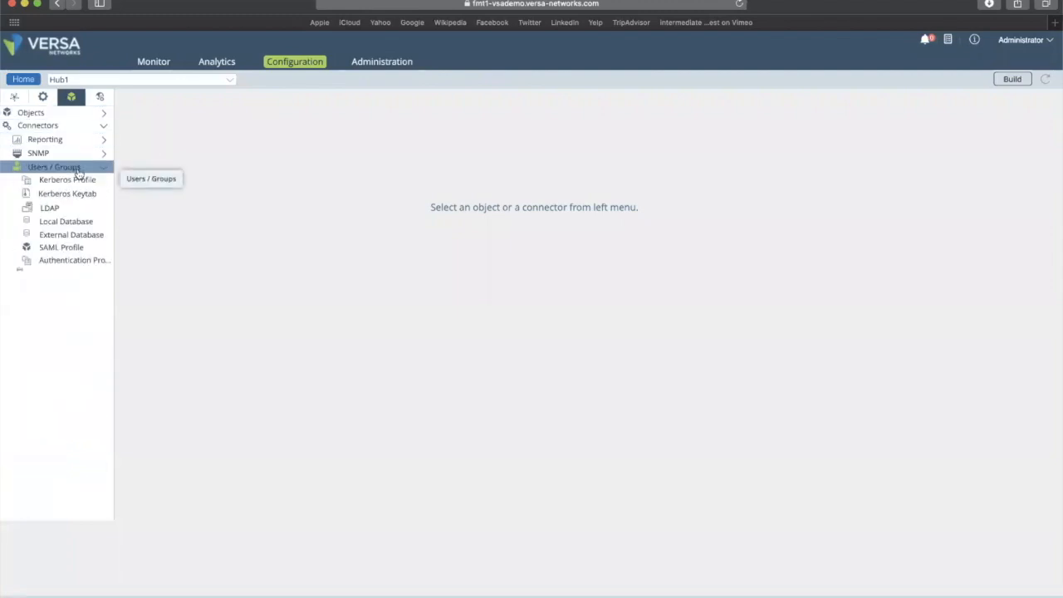
pyautogui.click(82, 212)
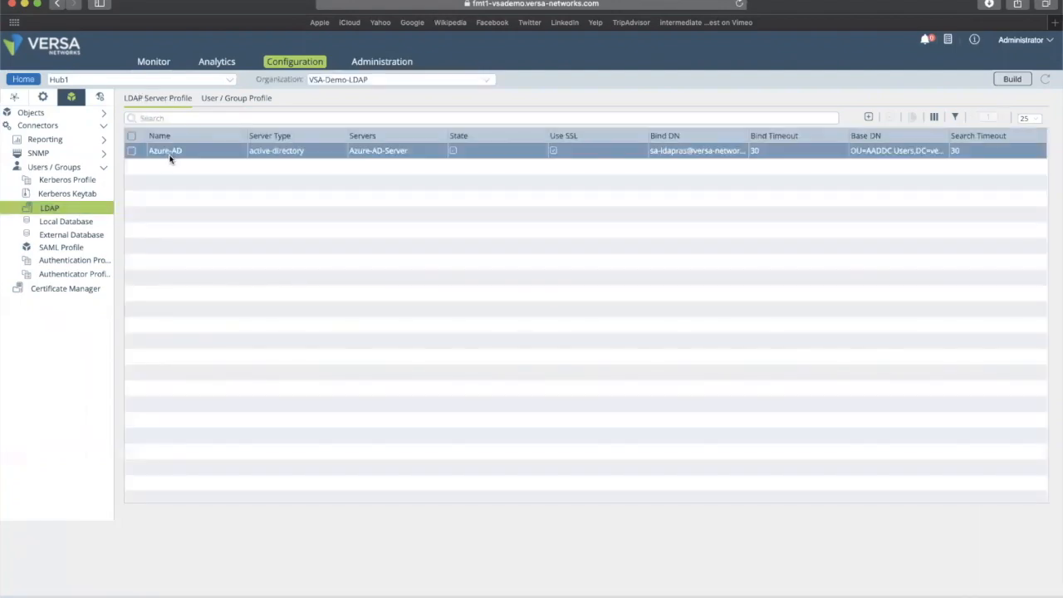
pyautogui.click(164, 152)
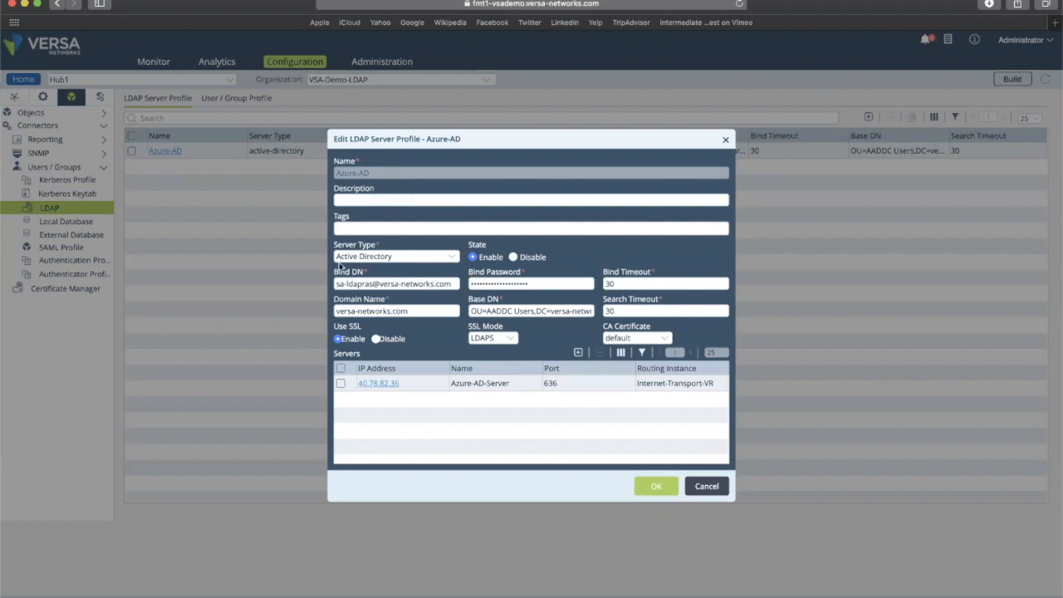
pyautogui.click(407, 259)
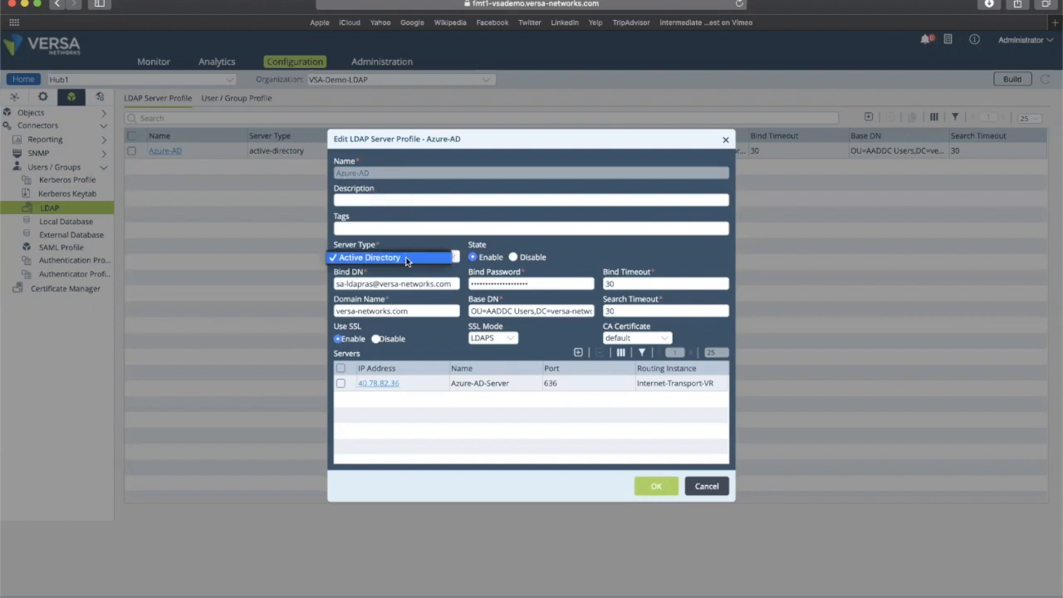
pyautogui.click(416, 239)
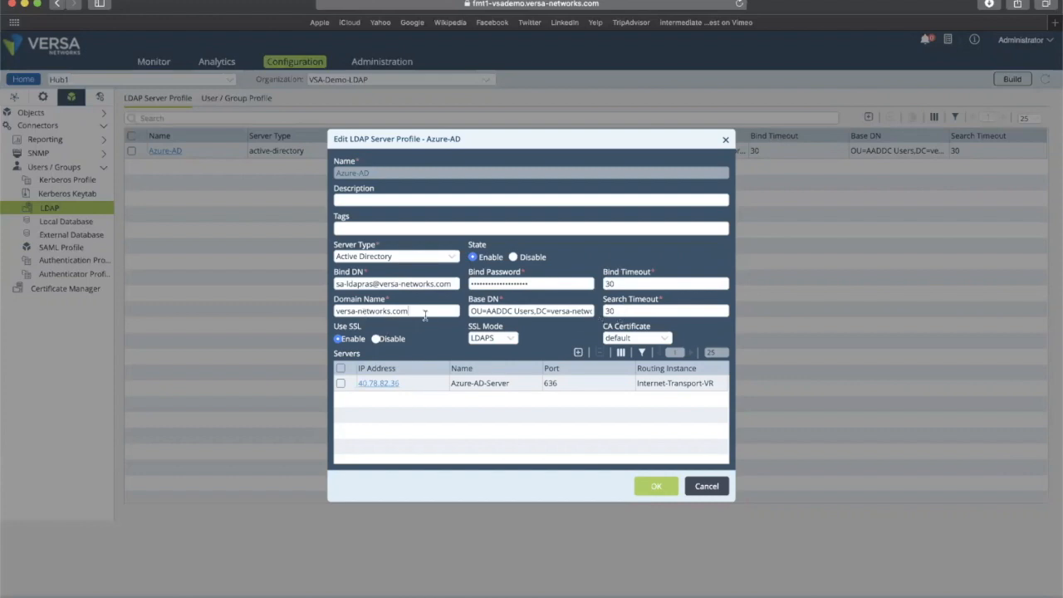
# - Examine the domain name and the individual OU and DC components of the Base DN in the Azure-AD profile
pyautogui.moveTo(424, 314); pyautogui.dragTo(323, 314)
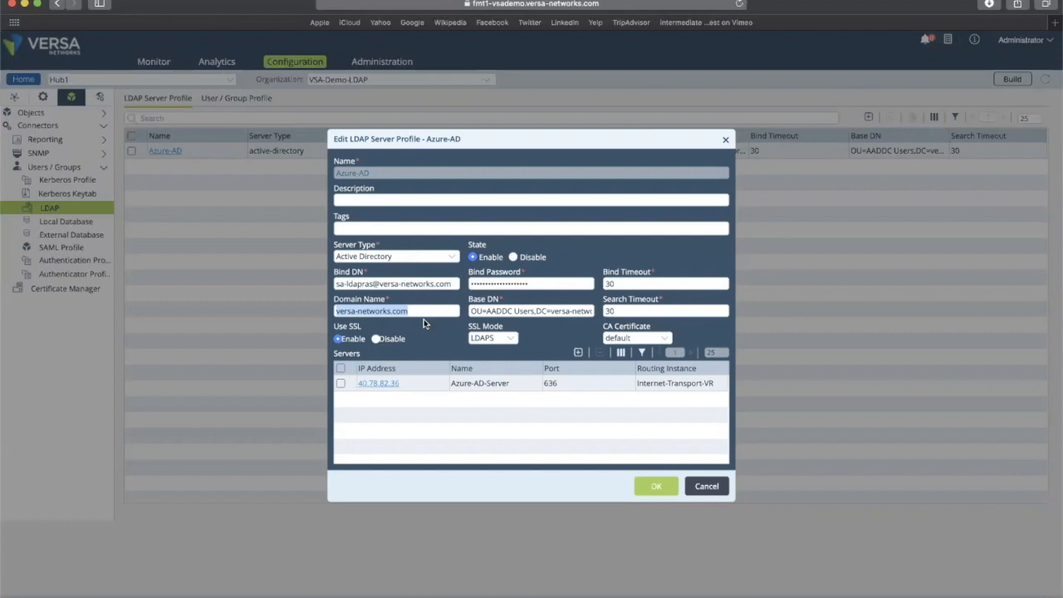
pyautogui.click(469, 310)
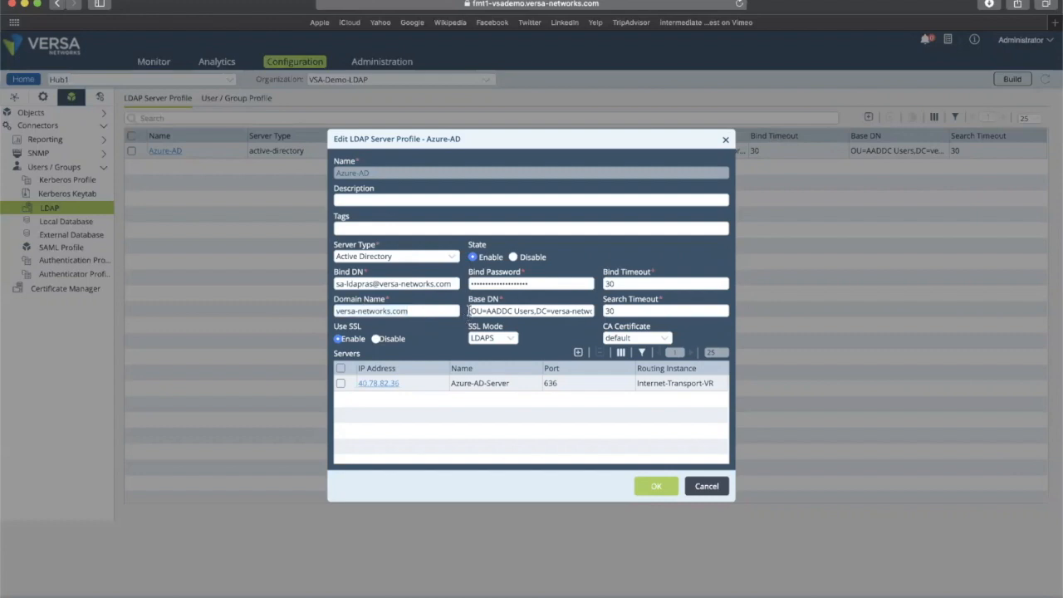
pyautogui.moveTo(470, 311); pyautogui.dragTo(600, 310)
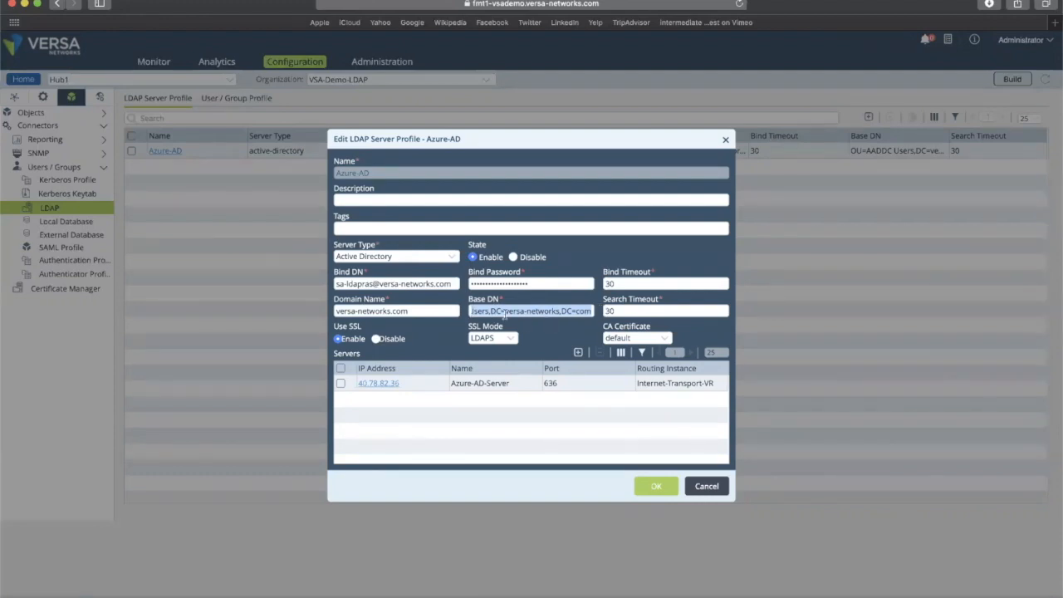
pyautogui.press('Left')
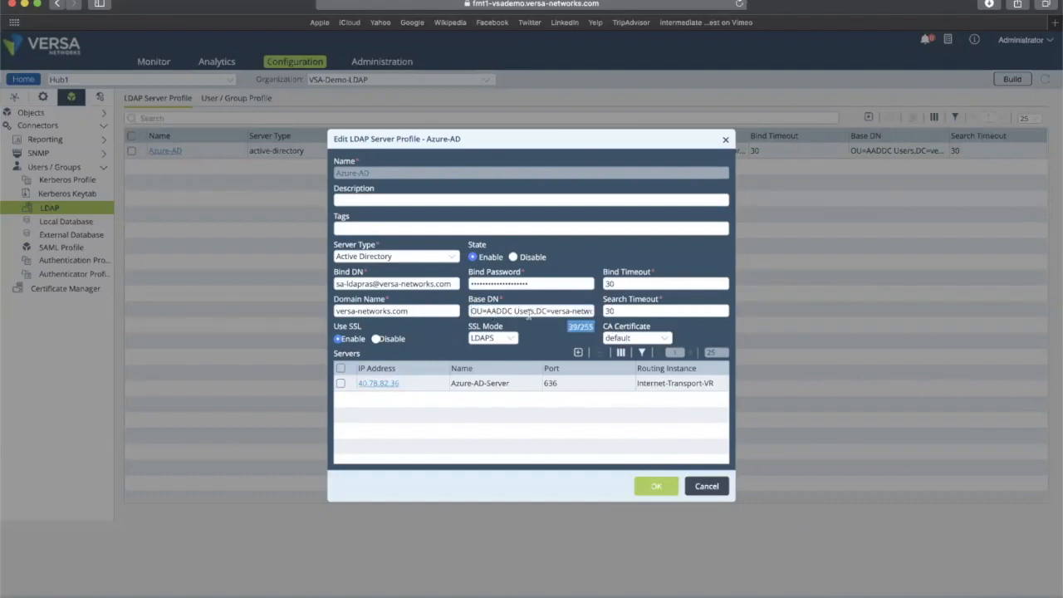
pyautogui.moveTo(533, 311); pyautogui.dragTo(465, 312)
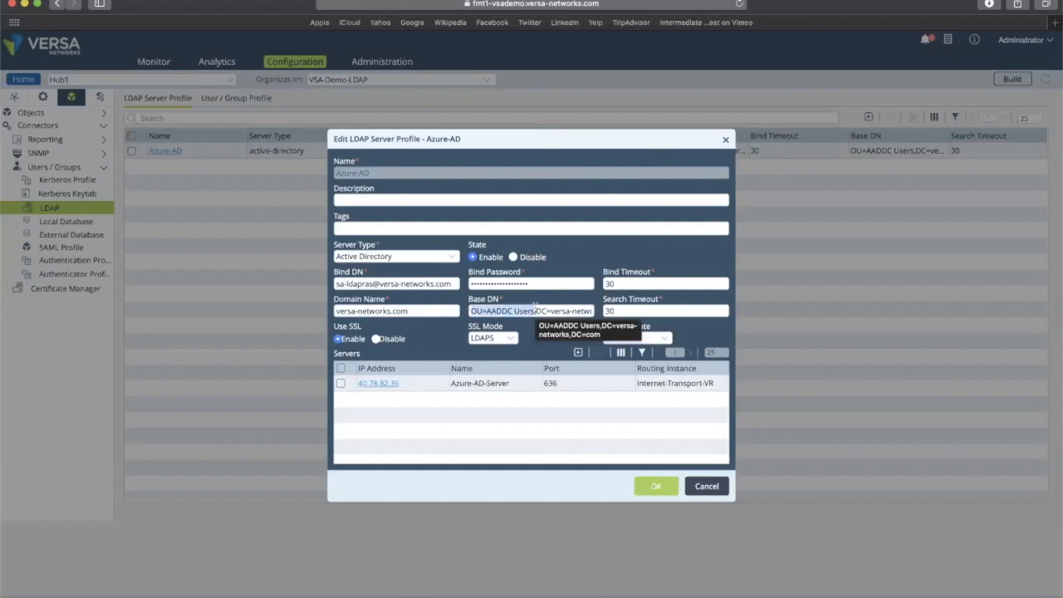
pyautogui.moveTo(537, 311); pyautogui.dragTo(596, 310)
pyautogui.click(585, 313)
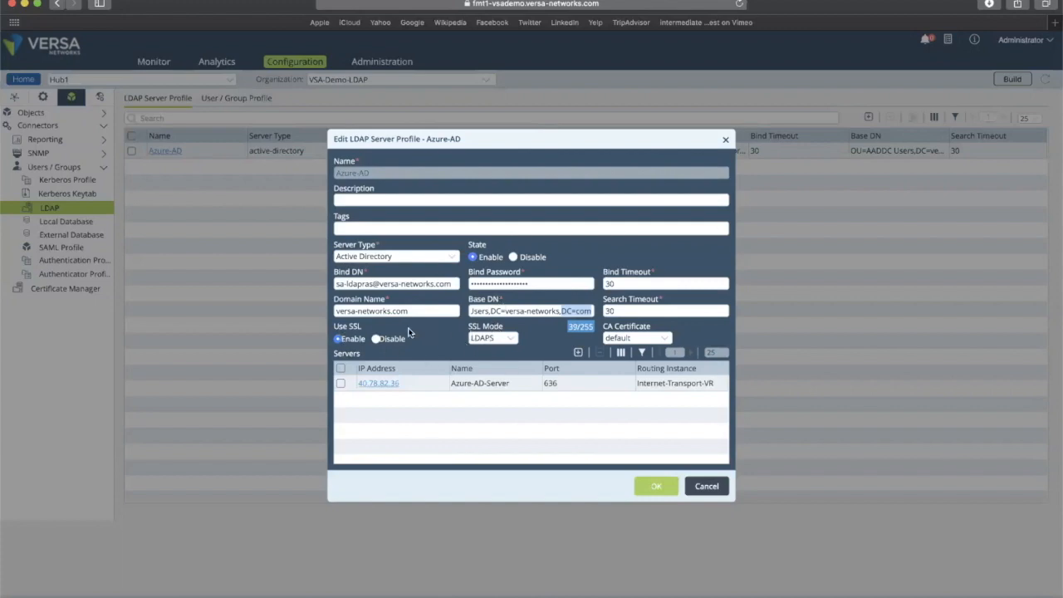
# - Check the available SSL modes and CA certificates in the Azure-AD profile, keeping LDAPS and the default certificate
pyautogui.click(499, 339)
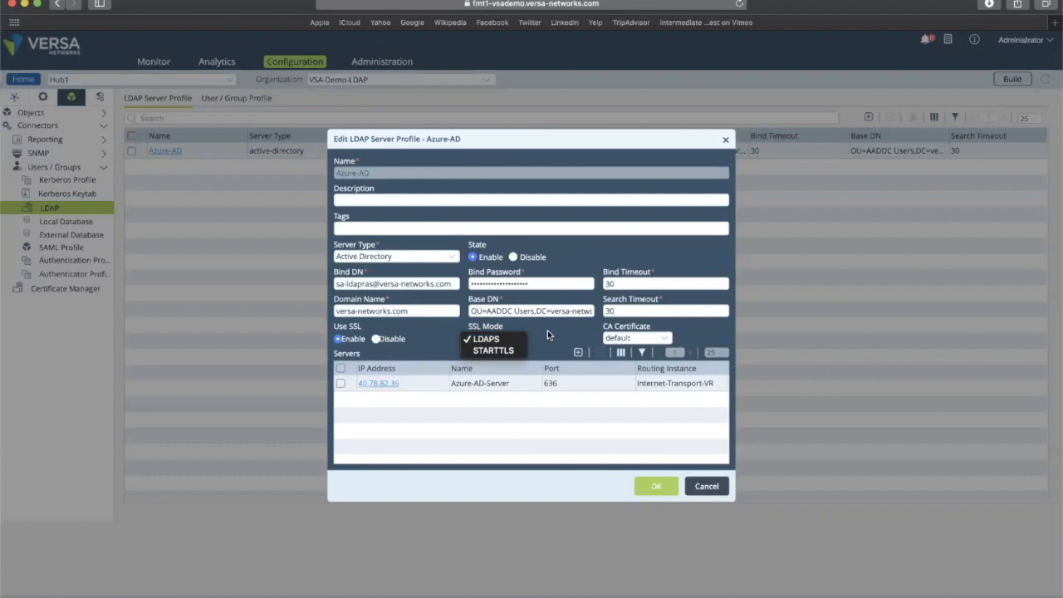
pyautogui.click(402, 334)
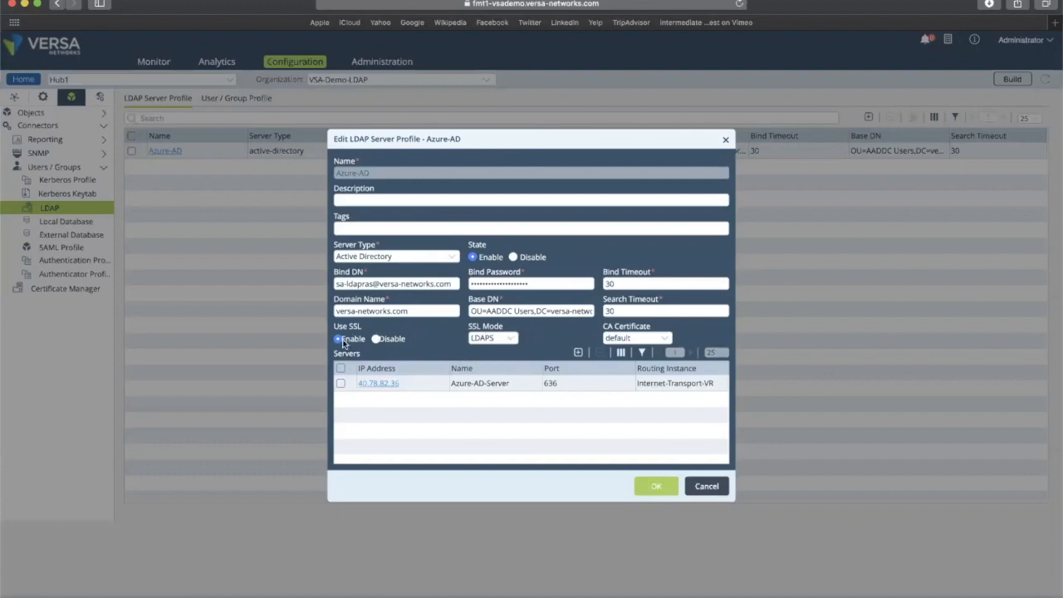
pyautogui.click(657, 338)
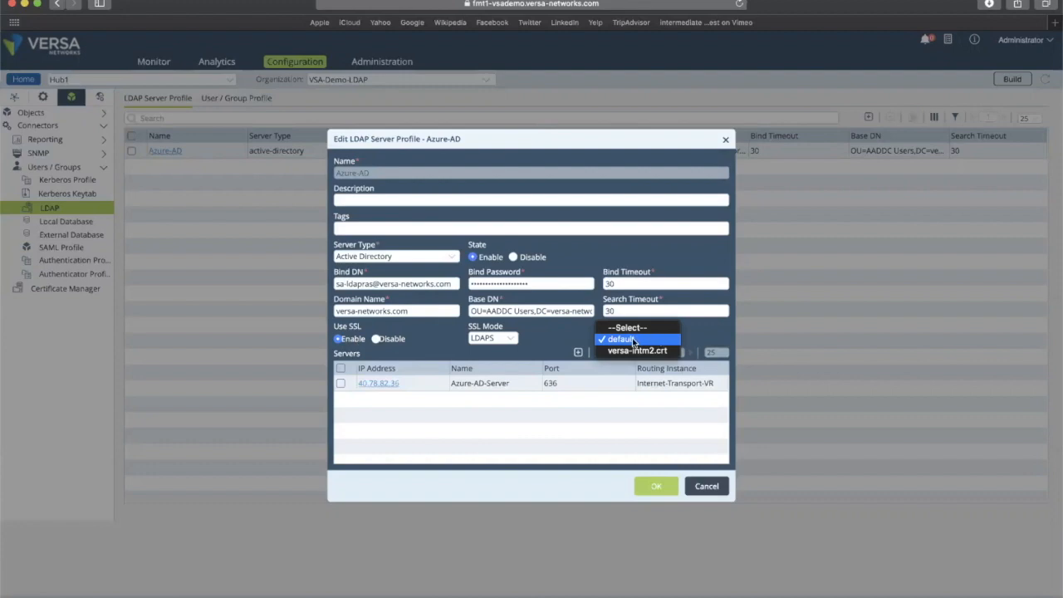
pyautogui.click(642, 341)
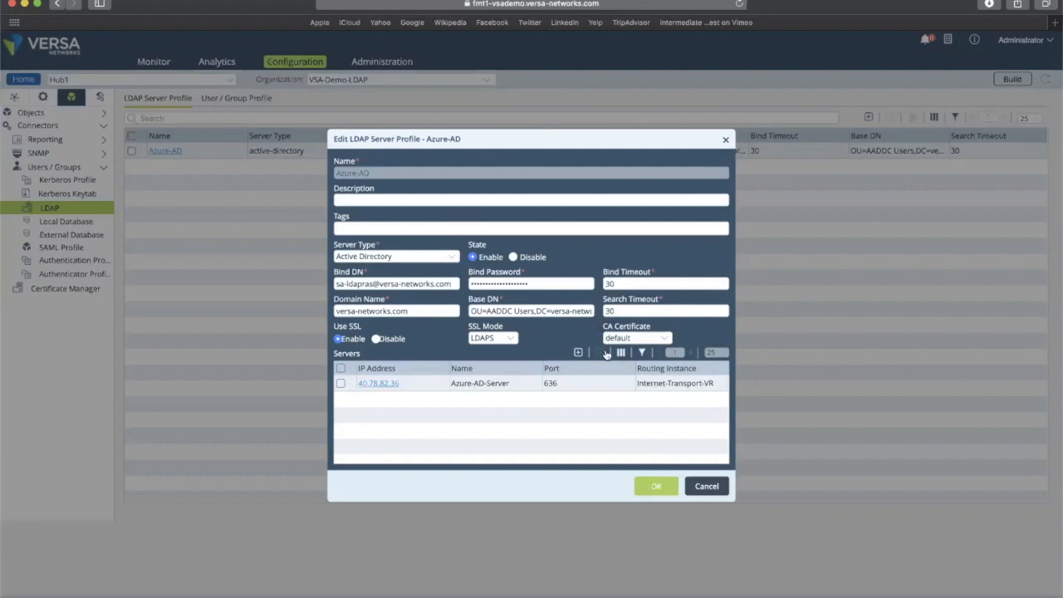
# - Review the port, routing instance options and FQDN of Azure-AD-Server, and close the server and LDAP profile without changes
pyautogui.click(383, 375)
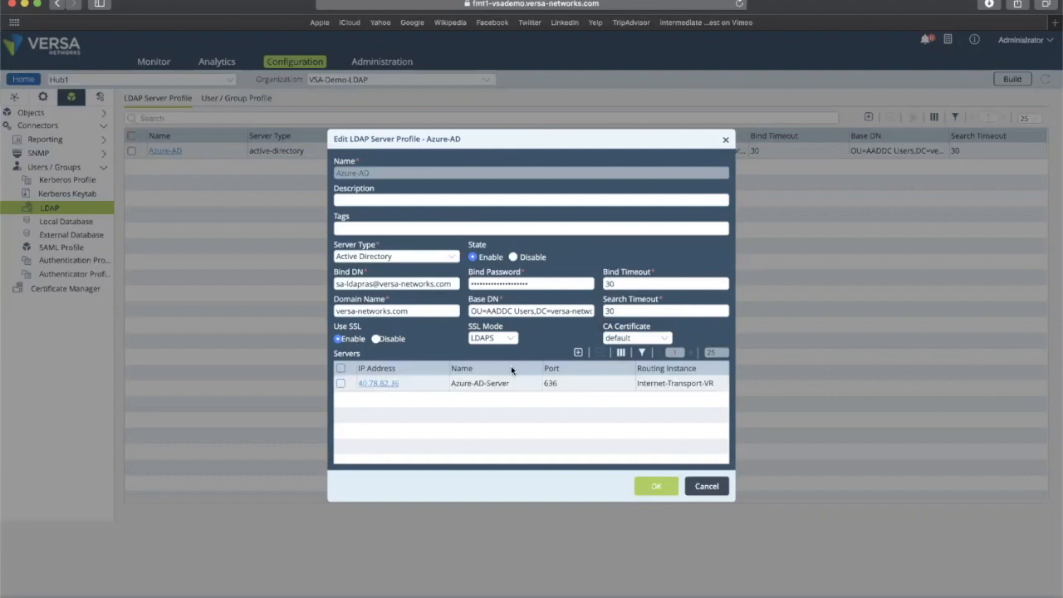
pyautogui.click(384, 384)
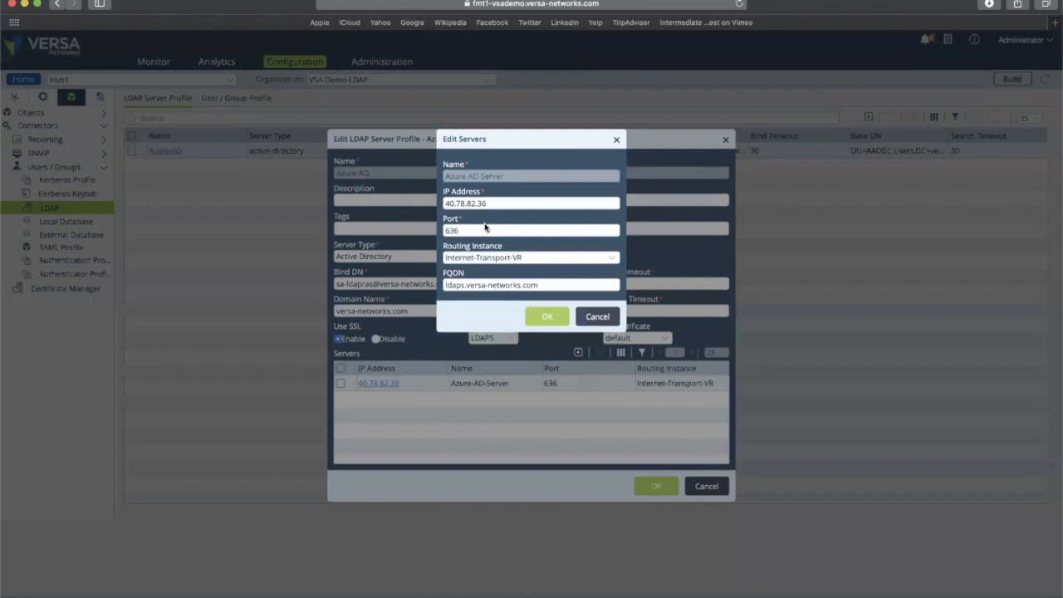
pyautogui.moveTo(462, 231); pyautogui.dragTo(440, 232)
pyautogui.click(540, 258)
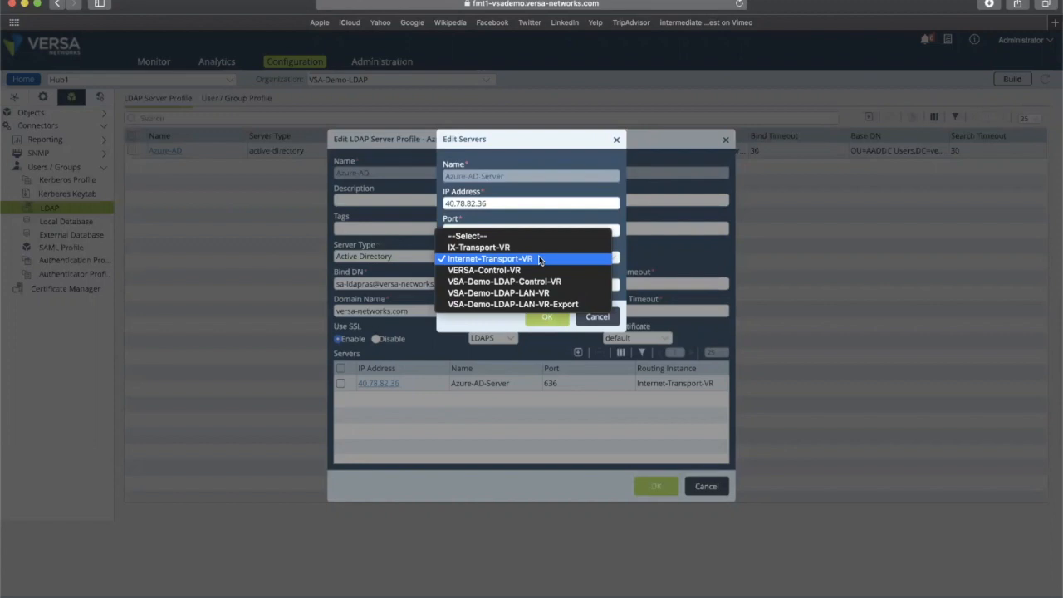
pyautogui.click(622, 221)
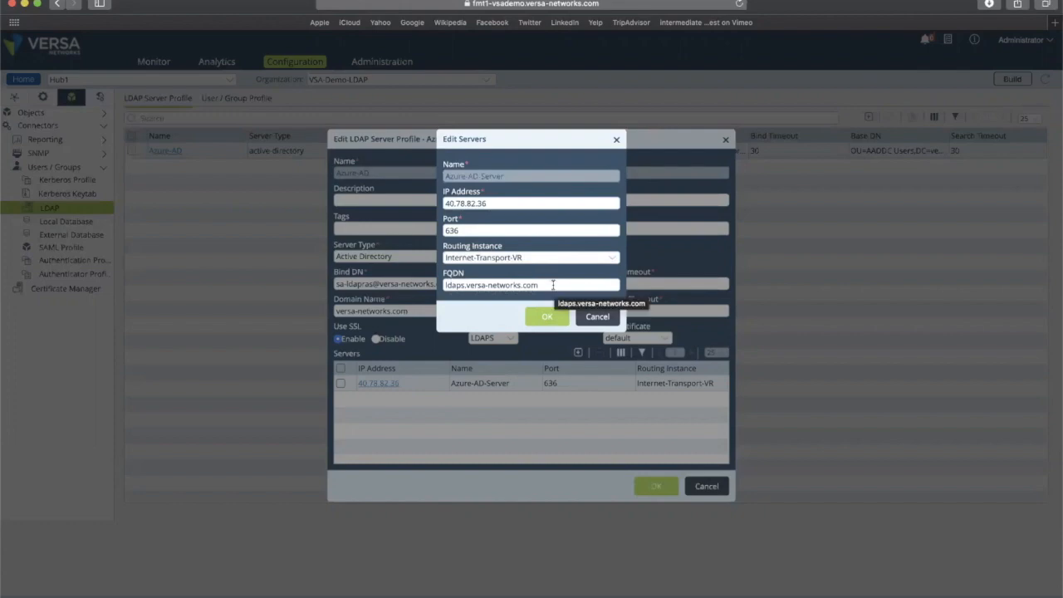
pyautogui.click(606, 320)
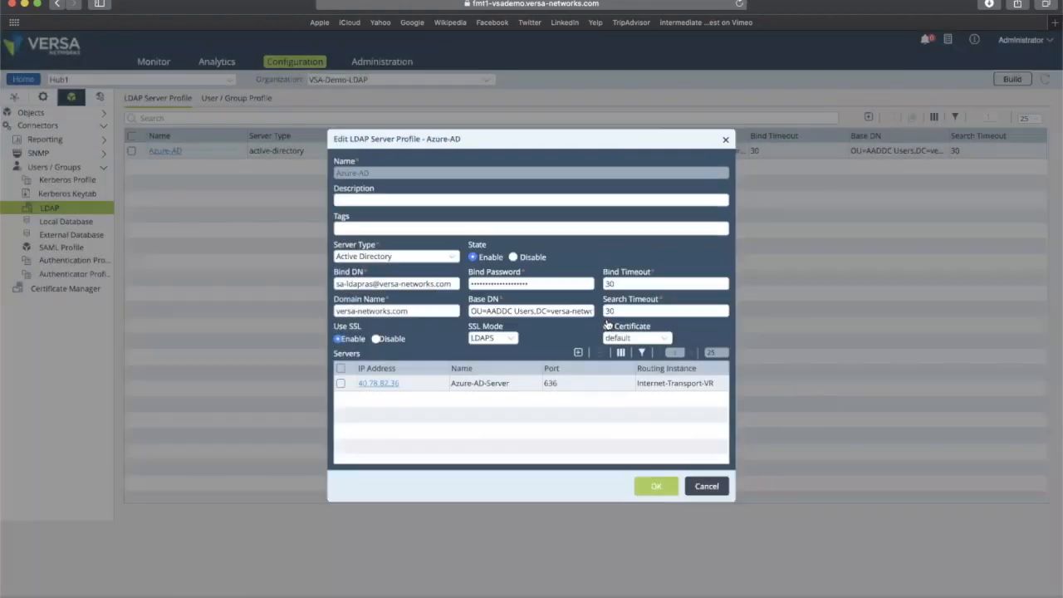
pyautogui.click(715, 485)
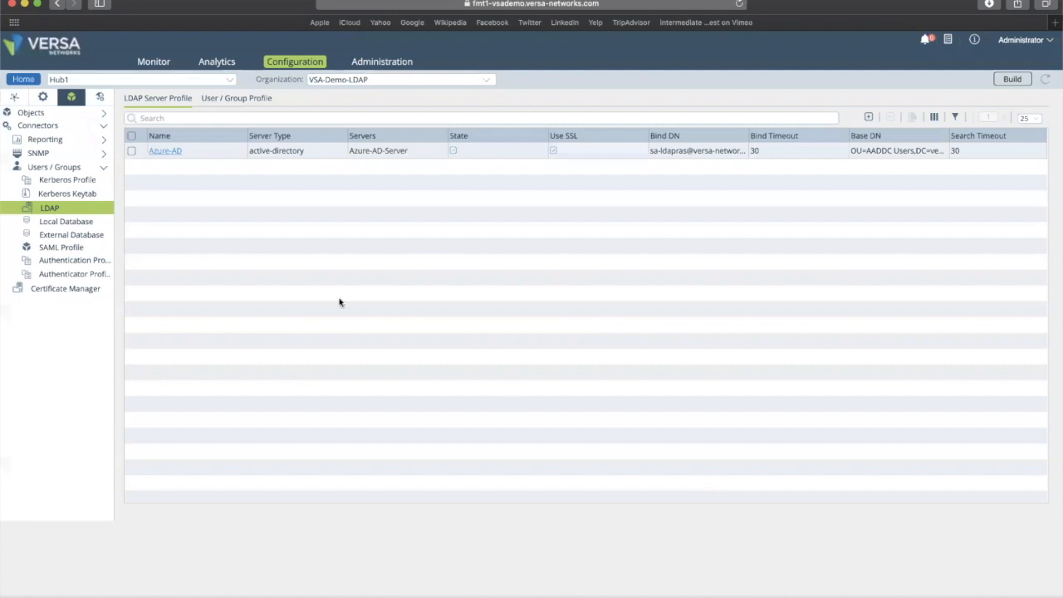
# - Review the users and groups in the local database, and inspect the fields for adding a user without creating one
pyautogui.click(79, 223)
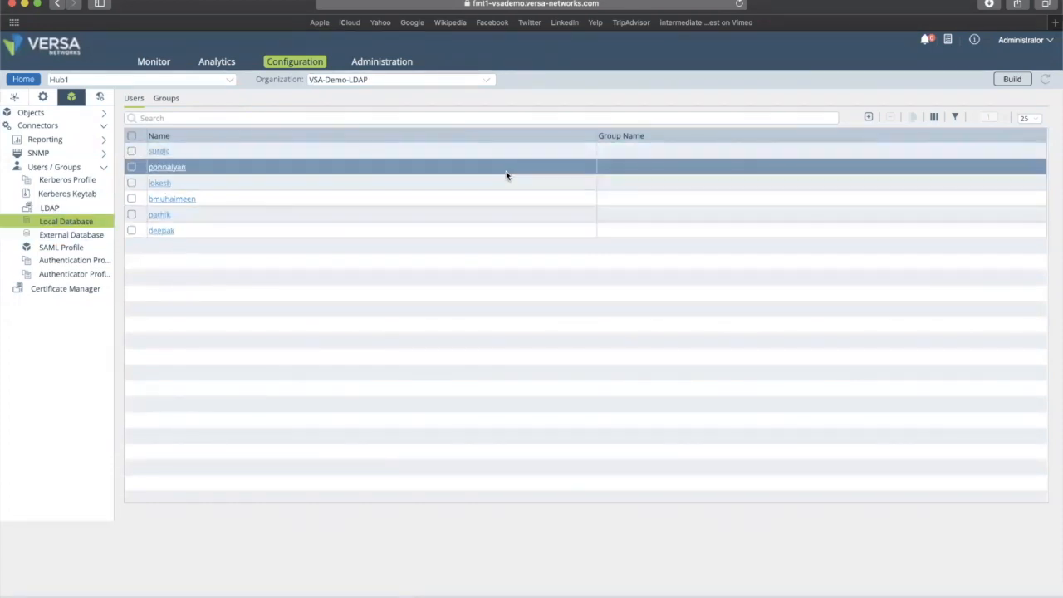
pyautogui.click(167, 100)
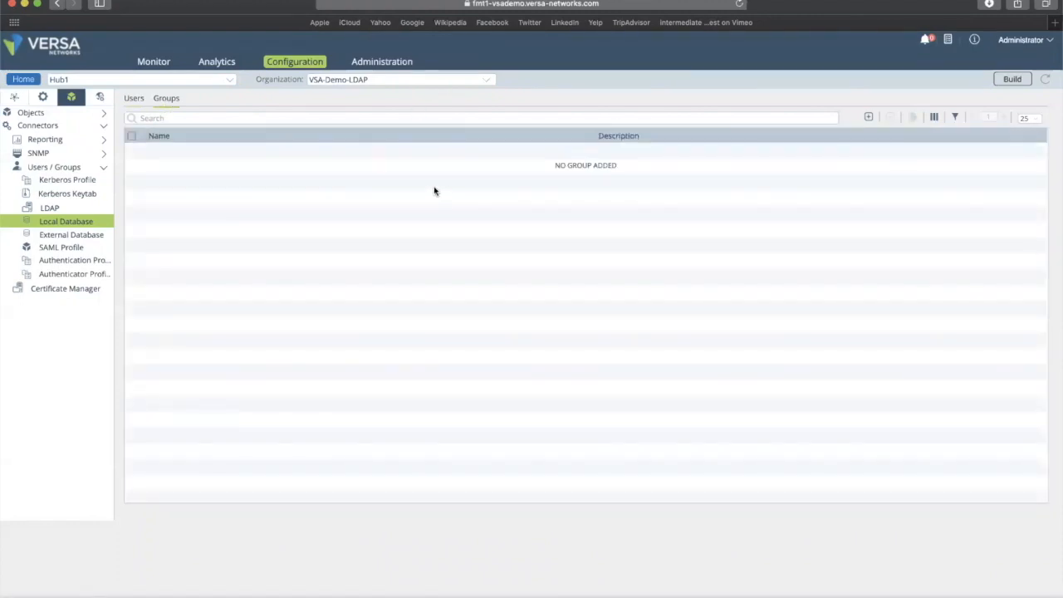
pyautogui.click(134, 99)
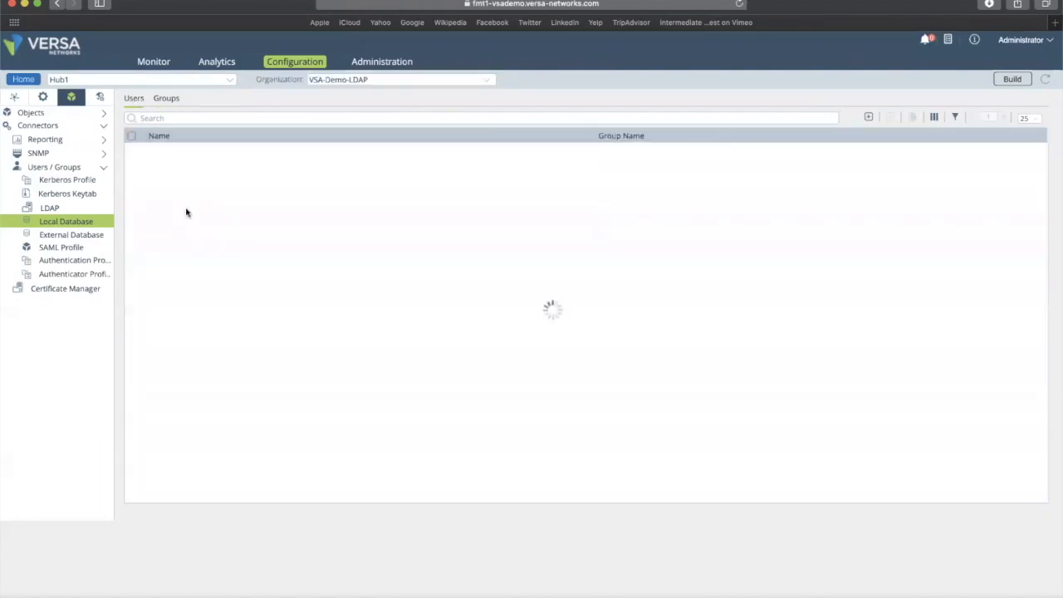
pyautogui.click(870, 117)
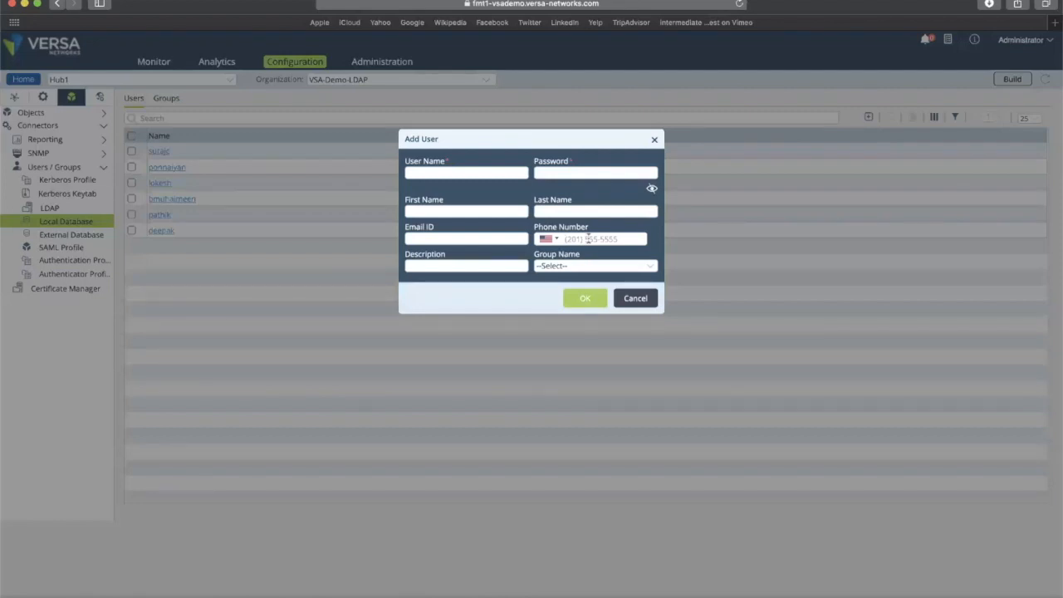
pyautogui.click(652, 304)
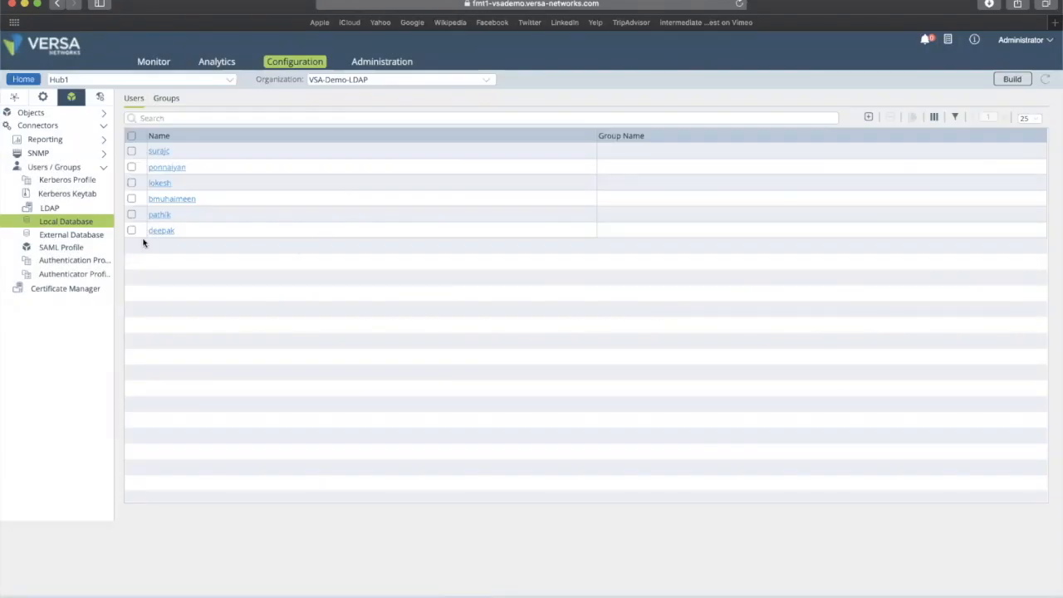
# - Open otp-profile in the authenticator profiles and check its authenticator types, keeping REST based authenticator service
pyautogui.click(84, 263)
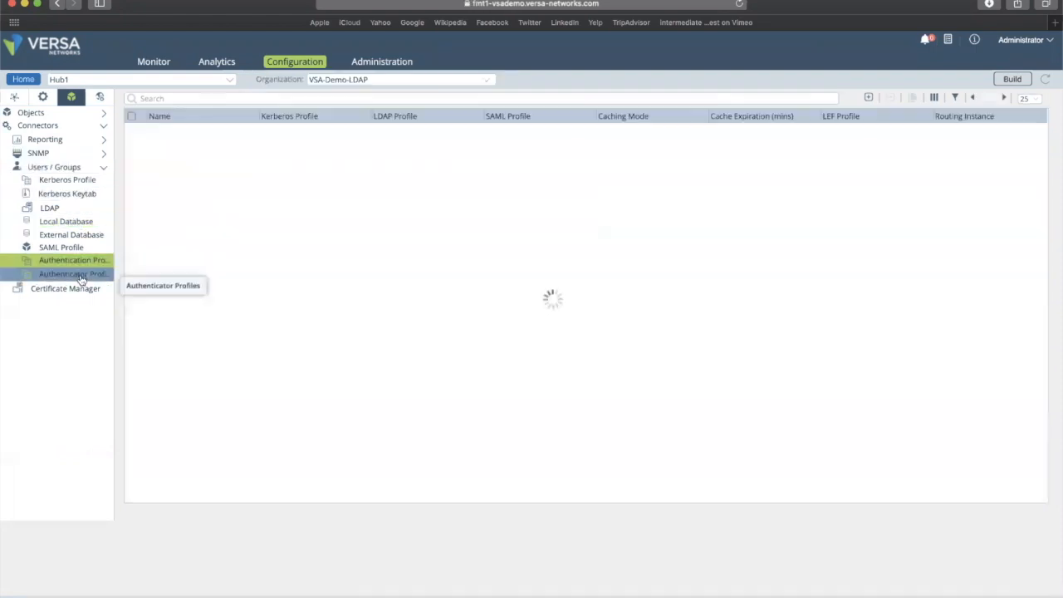
pyautogui.click(81, 276)
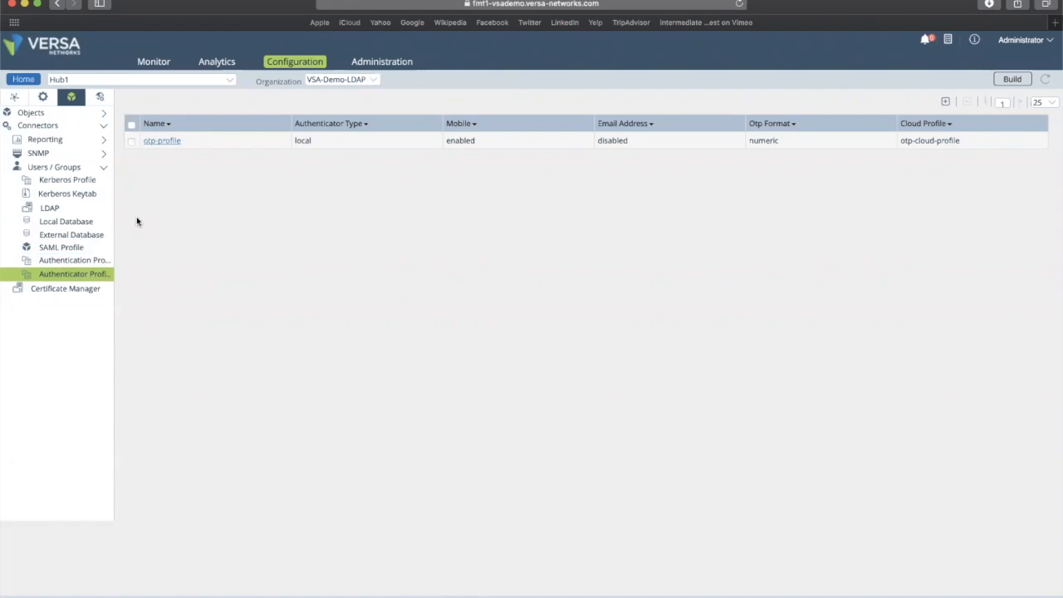
pyautogui.click(161, 142)
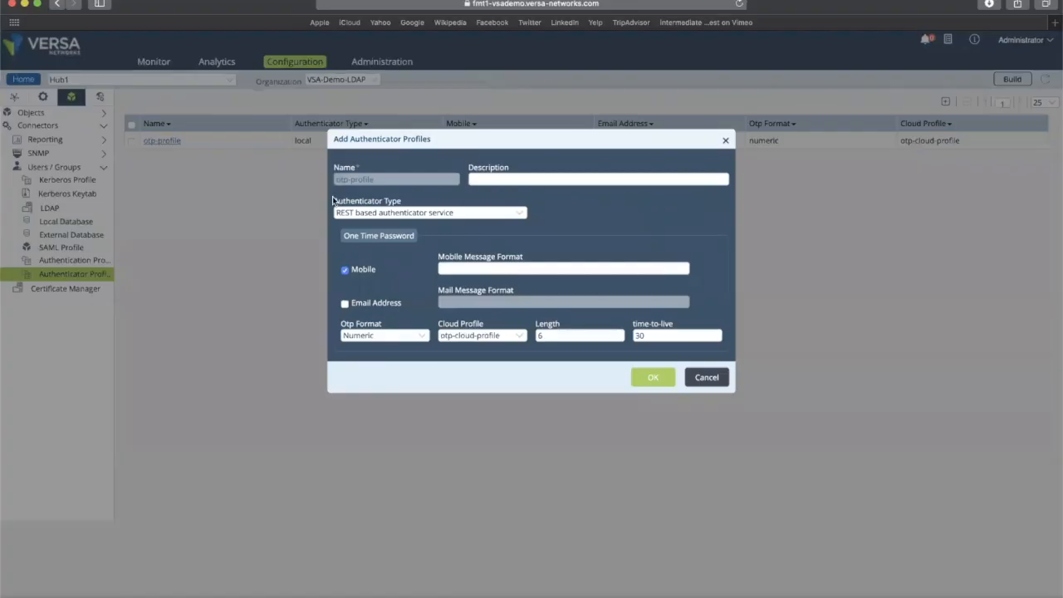
pyautogui.click(412, 213)
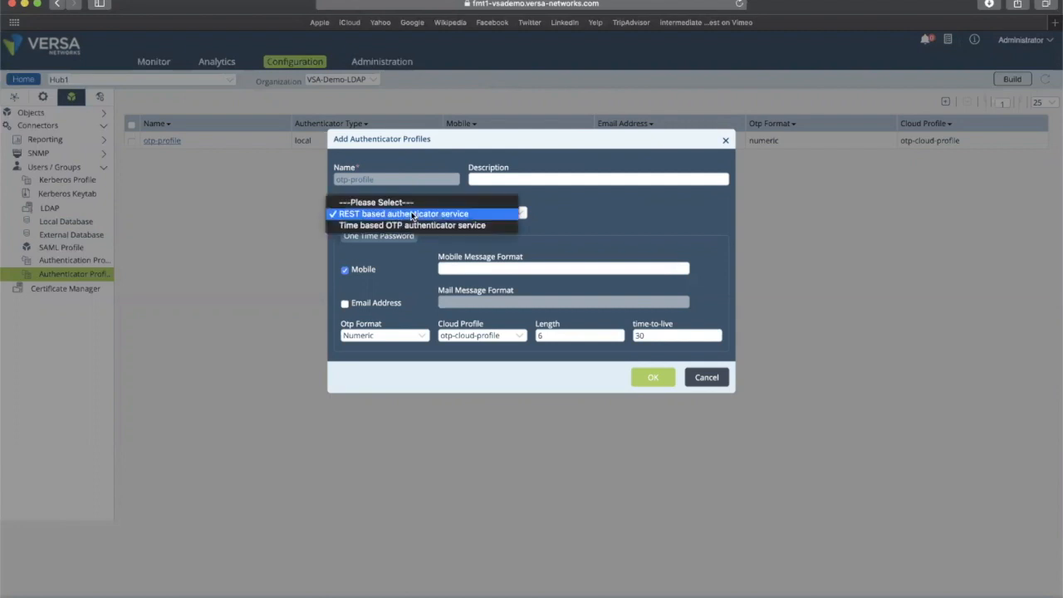
pyautogui.click(413, 215)
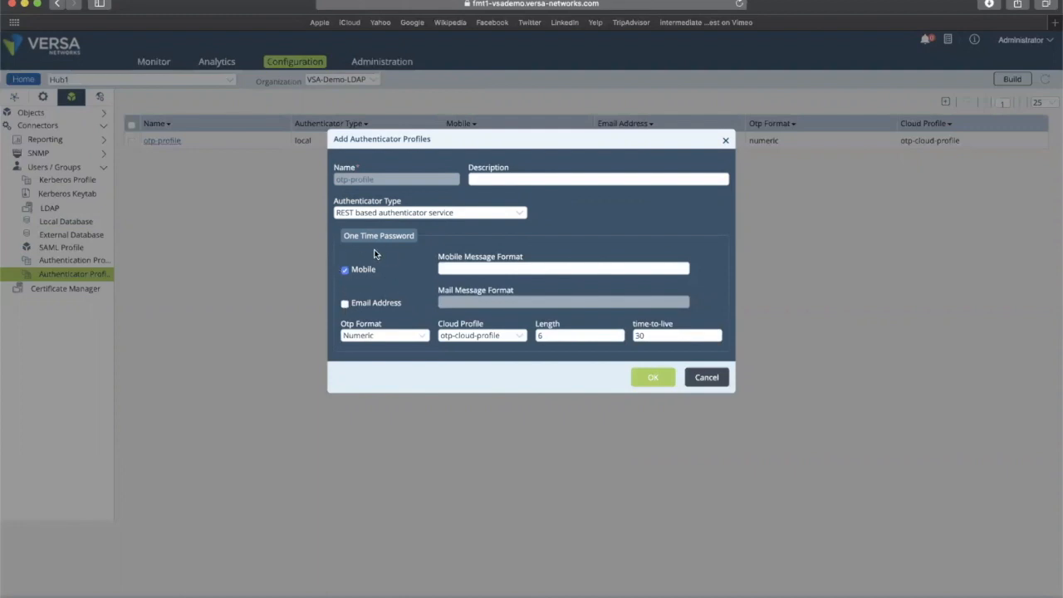
# - Review otp-profile's OTP format, cloud profile, length and time-to-live, and close it without changes
pyautogui.click(405, 335)
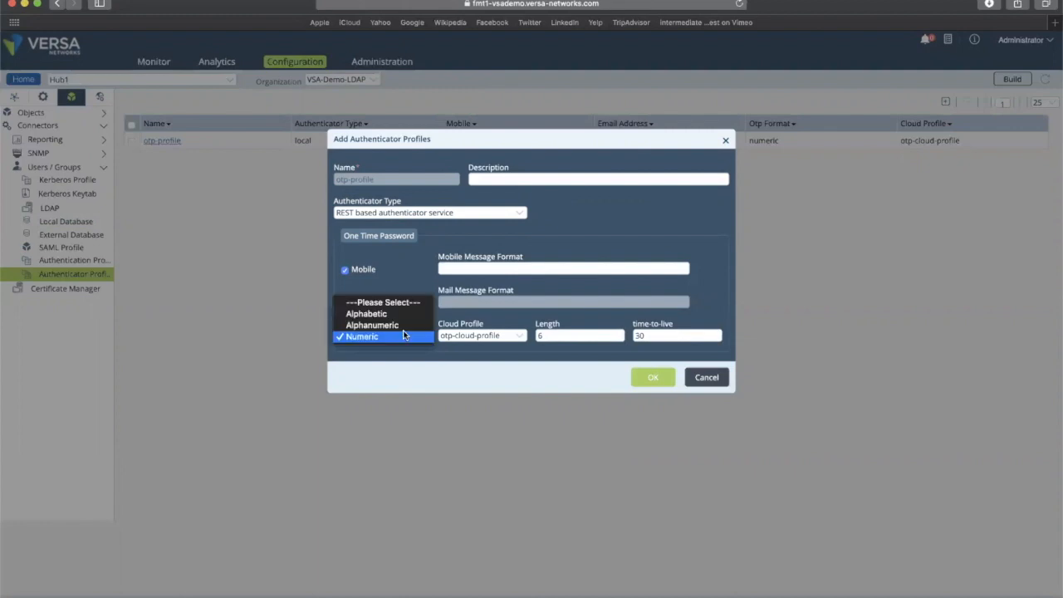
pyautogui.click(456, 375)
pyautogui.click(510, 338)
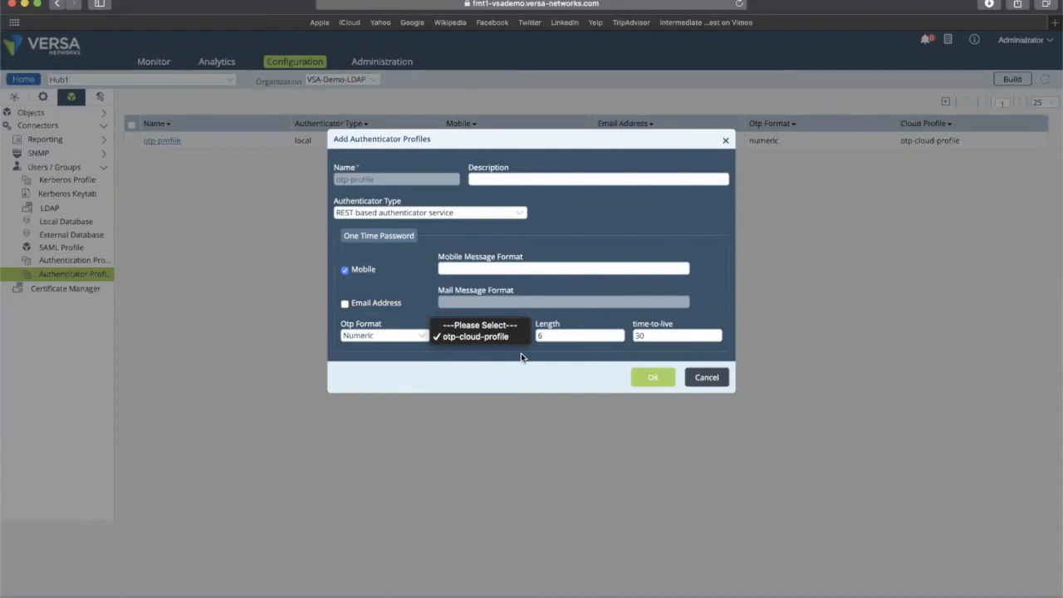
pyautogui.click(521, 353)
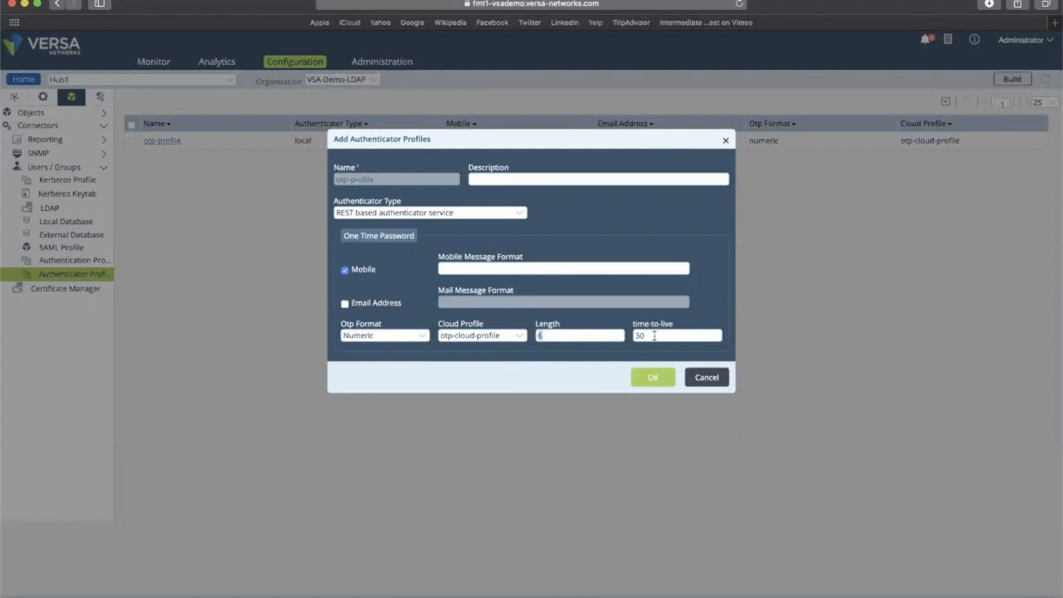
pyautogui.press('Tab')
pyautogui.click(706, 378)
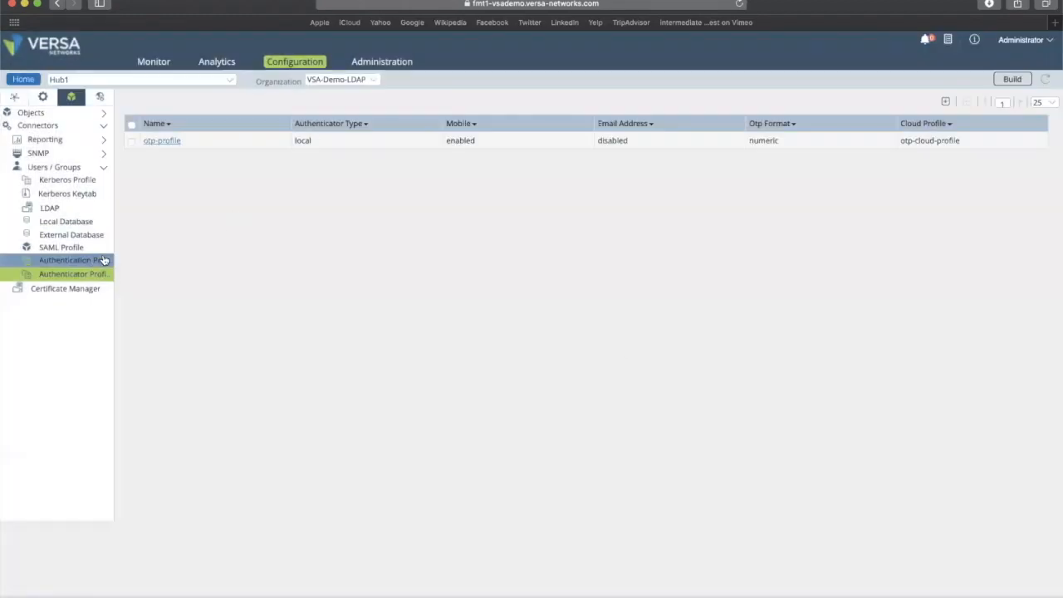
# - Open LDAP-Auth-Profile in the authentication profiles, check its authenticator profile options, and close it without saving
pyautogui.click(91, 262)
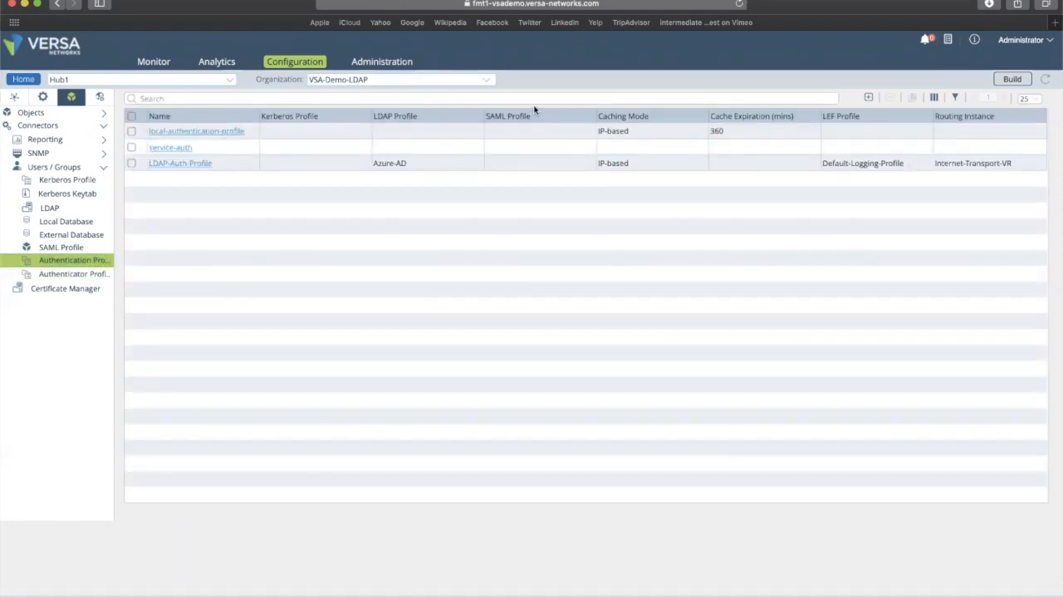
pyautogui.click(177, 164)
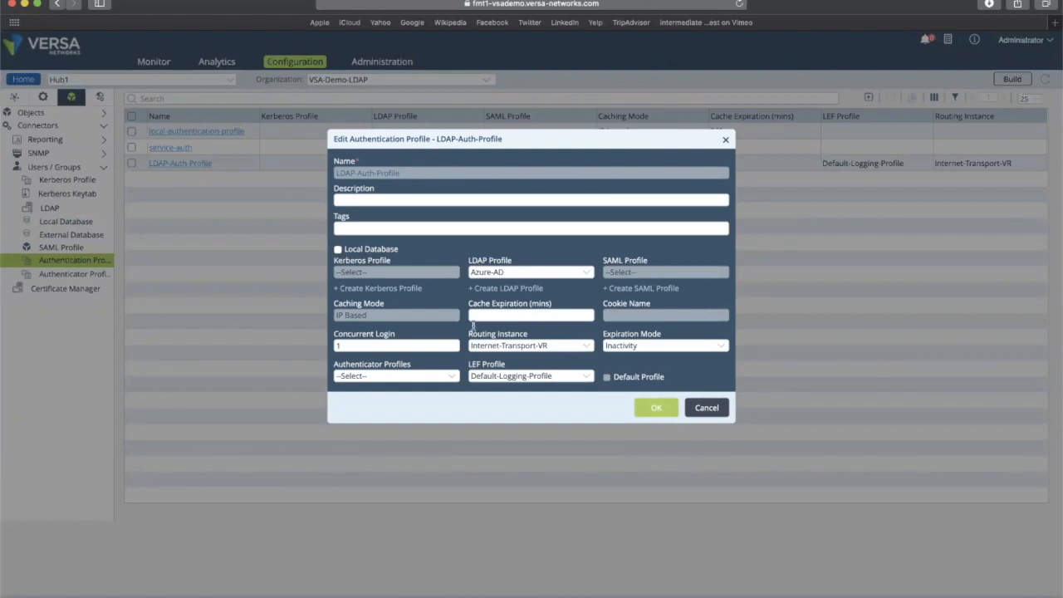
pyautogui.click(427, 376)
pyautogui.click(415, 388)
pyautogui.click(707, 408)
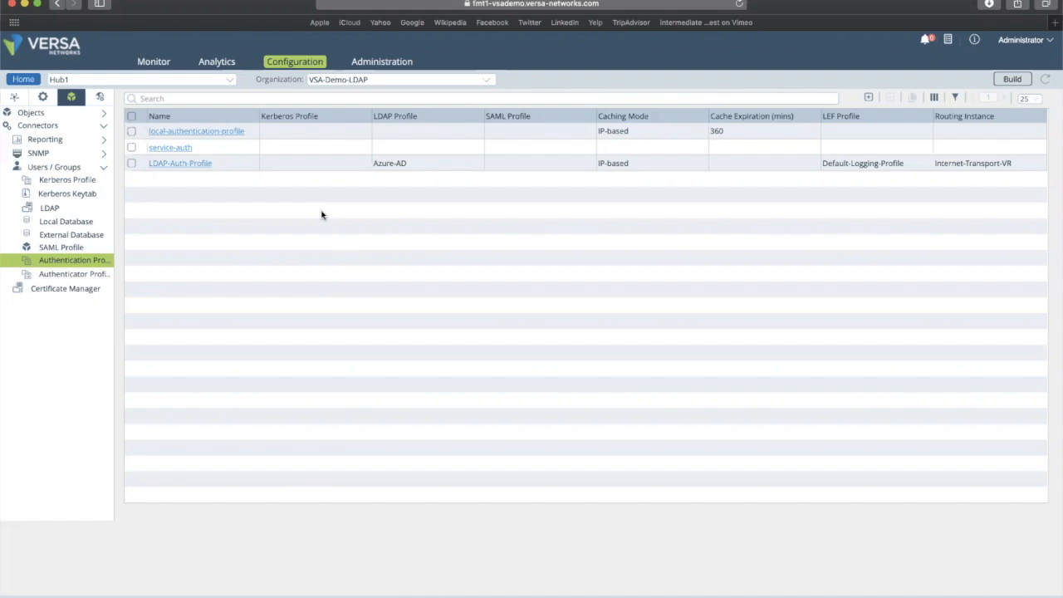
# - Open the intranet IPsec VPN profile from Hub1's services and check the VPN types, keeping Remote Access Server
pyautogui.click(43, 98)
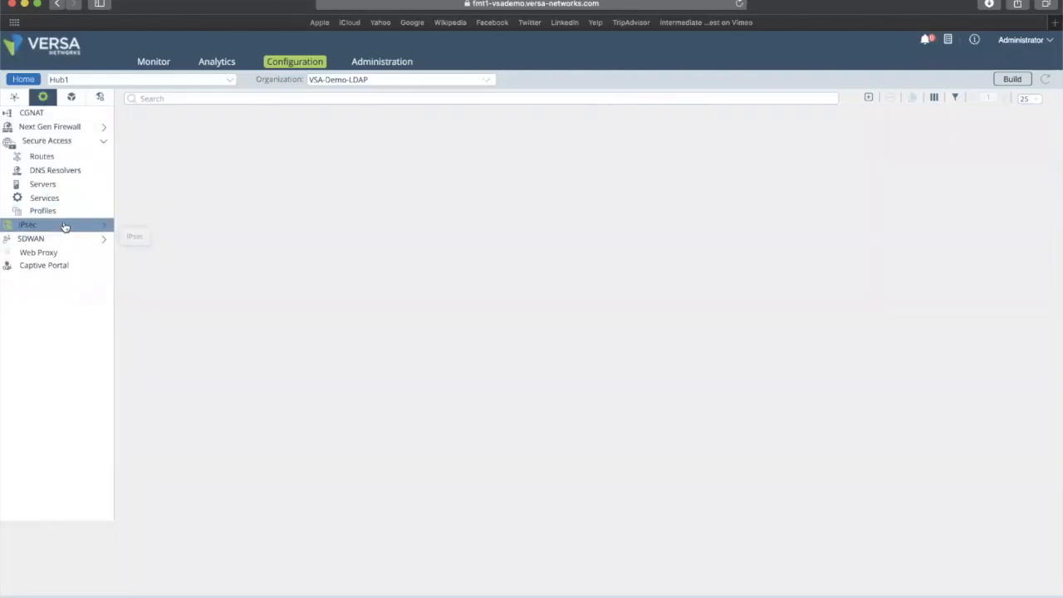
pyautogui.click(65, 227)
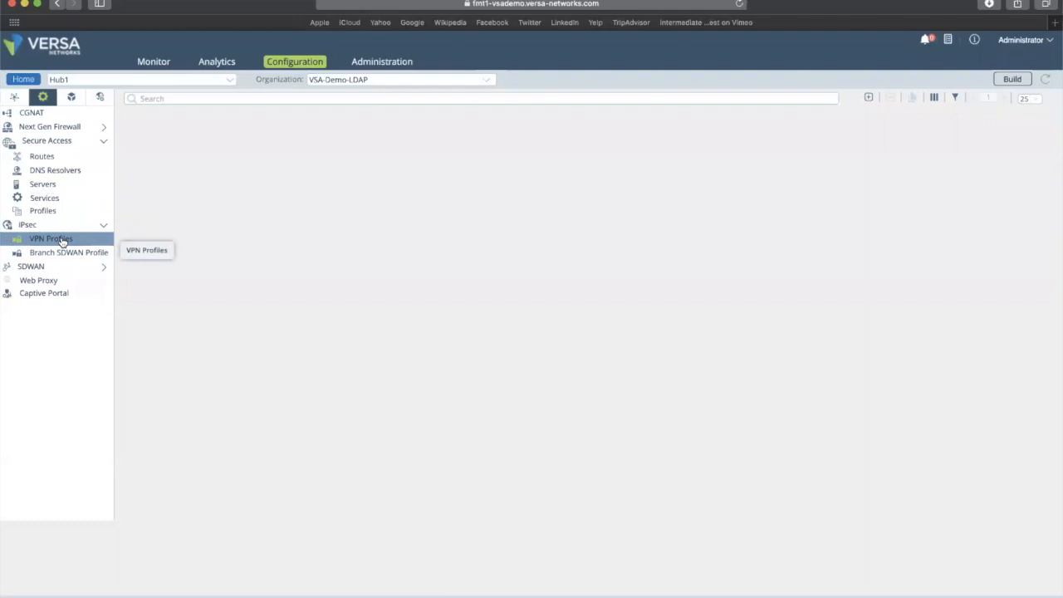
pyautogui.click(62, 240)
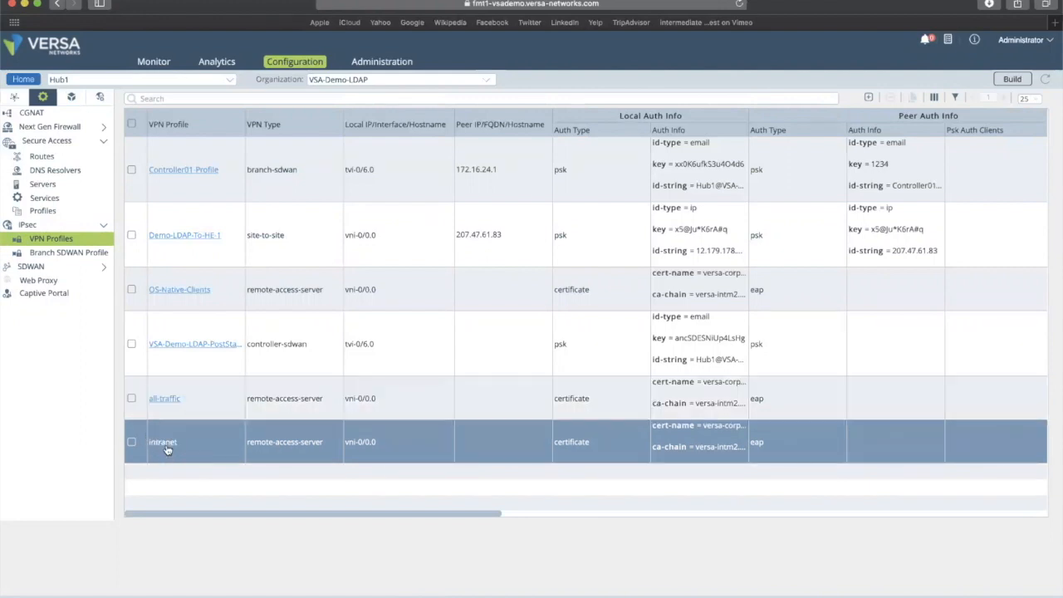
pyautogui.click(165, 445)
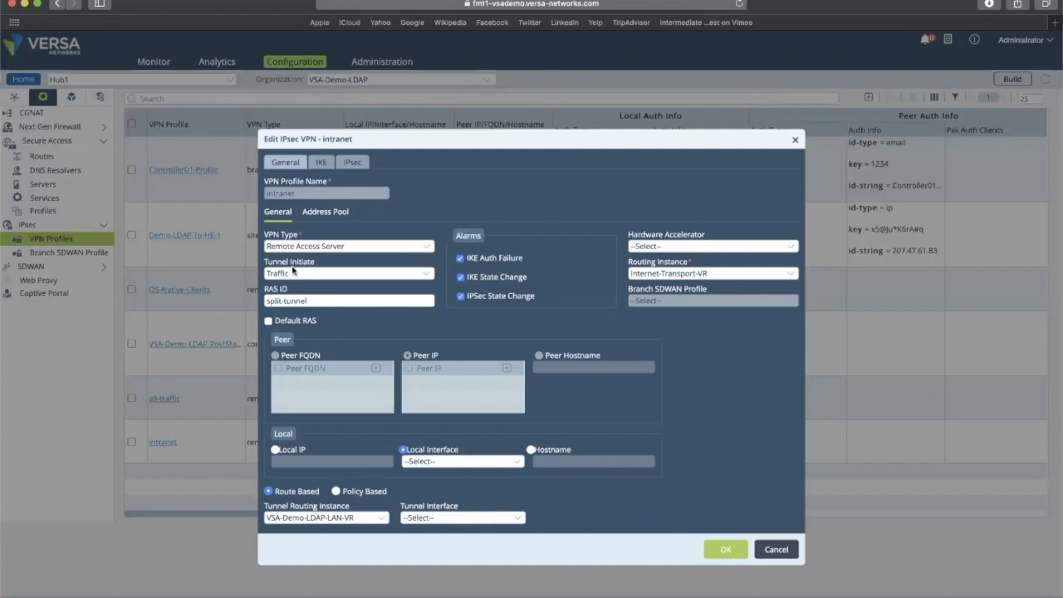
pyautogui.click(350, 248)
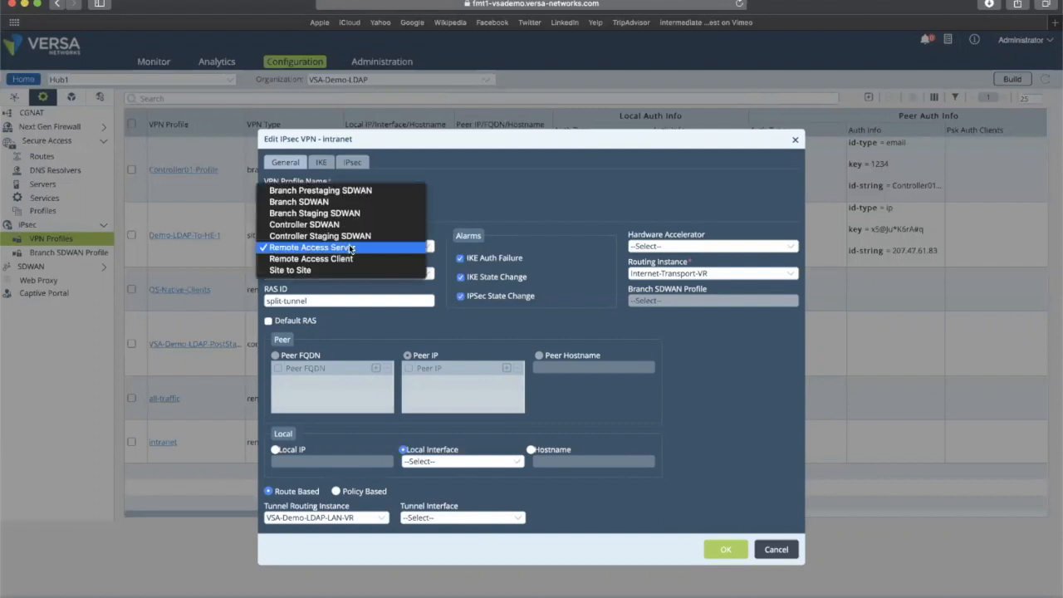
pyautogui.click(350, 248)
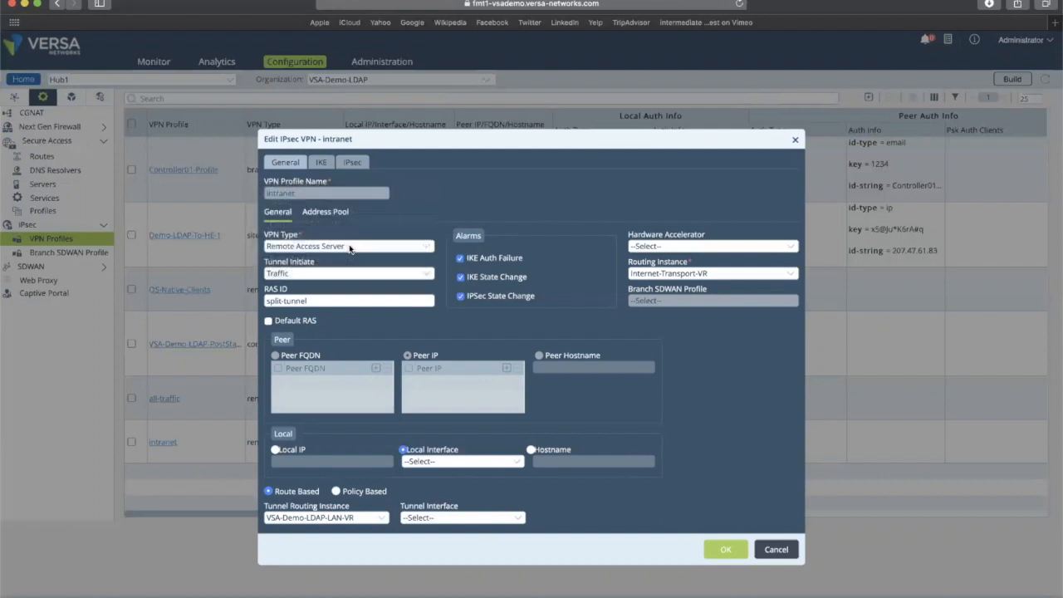
# - Review the intranet profile's tunnel initiation, RAS ID and tunnel routing instance options, keeping VSA-Demo-LDAP-LAN-VR
pyautogui.click(304, 271)
pyautogui.click(303, 275)
pyautogui.moveTo(318, 301); pyautogui.dragTo(260, 299)
pyautogui.click(295, 537)
pyautogui.click(313, 522)
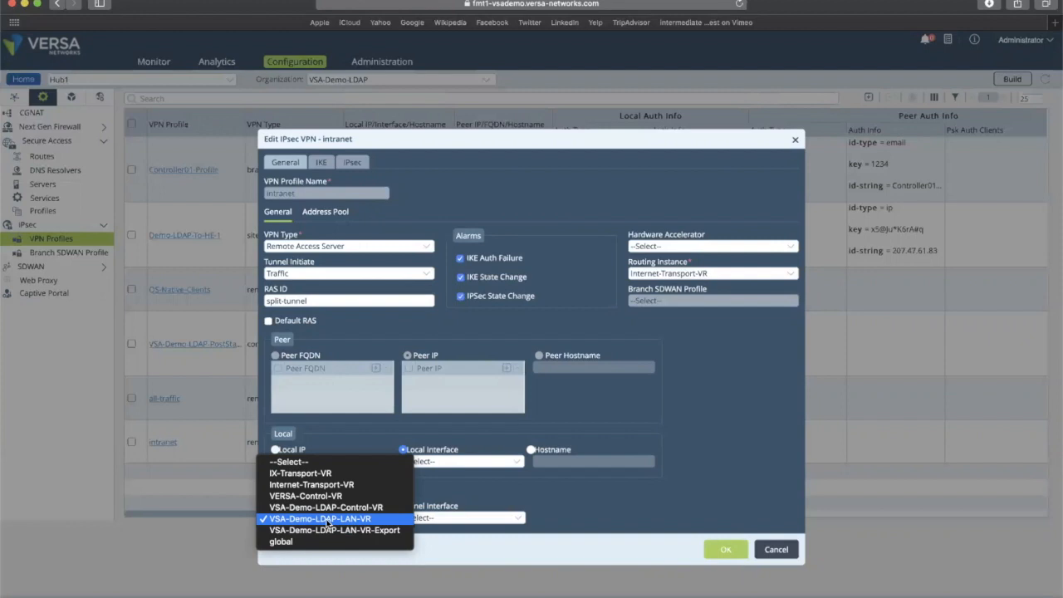
pyautogui.click(327, 520)
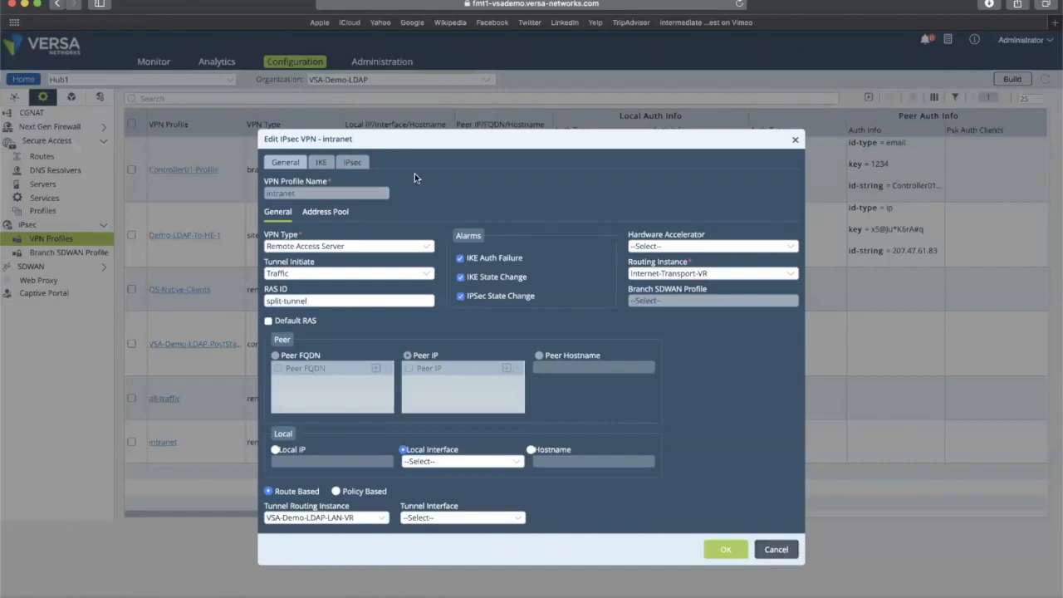
# - Examine the intranet profile's address pool, including the address range, mask, accessible subnets and DNS settings
pyautogui.click(323, 162)
pyautogui.click(283, 162)
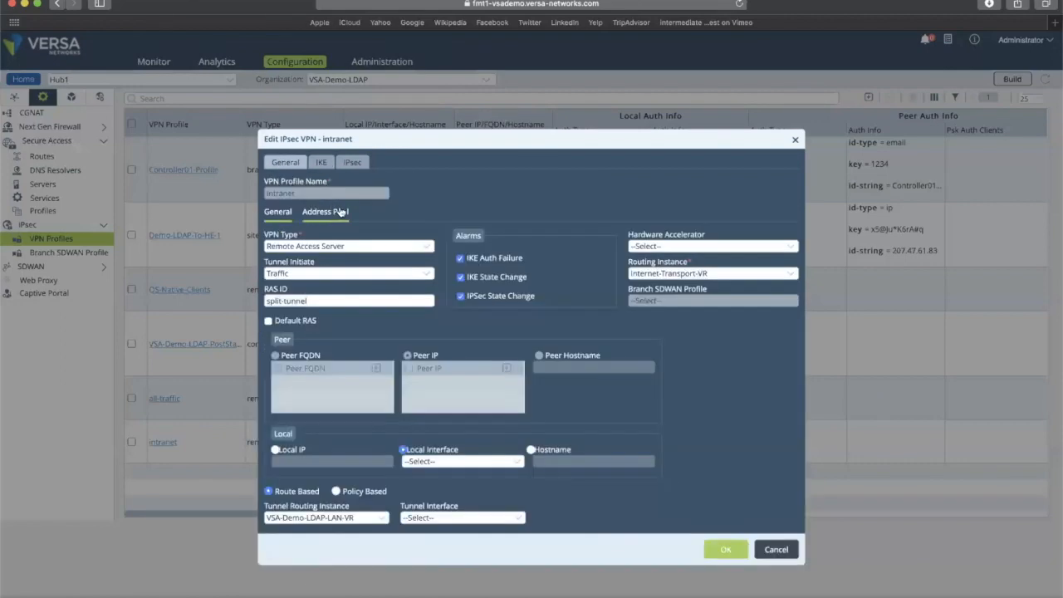
pyautogui.click(326, 212)
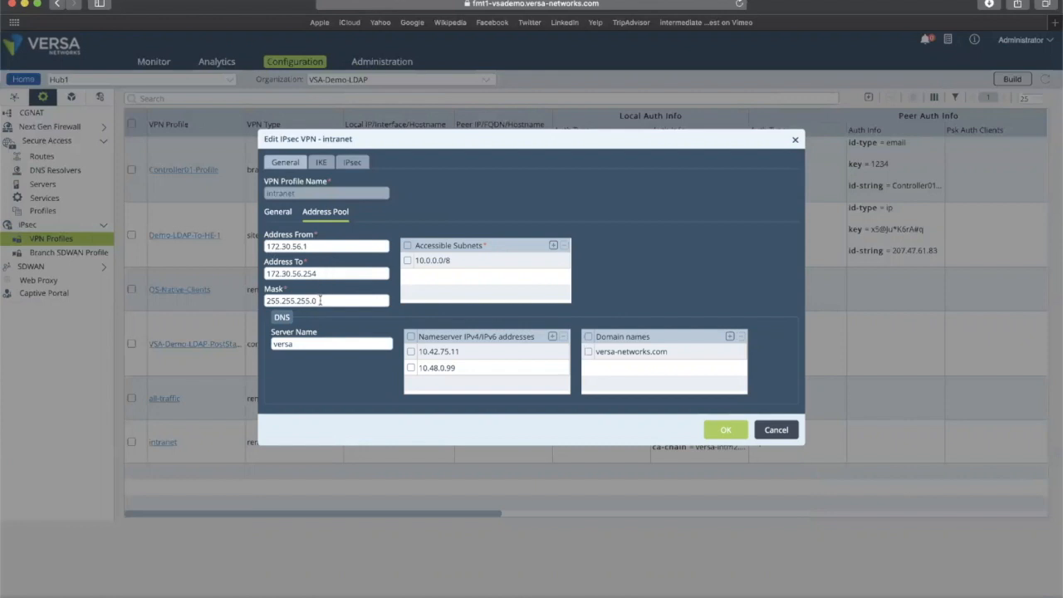
pyautogui.click(460, 260)
pyautogui.moveTo(299, 345); pyautogui.dragTo(271, 347)
pyautogui.doubleClick(299, 344)
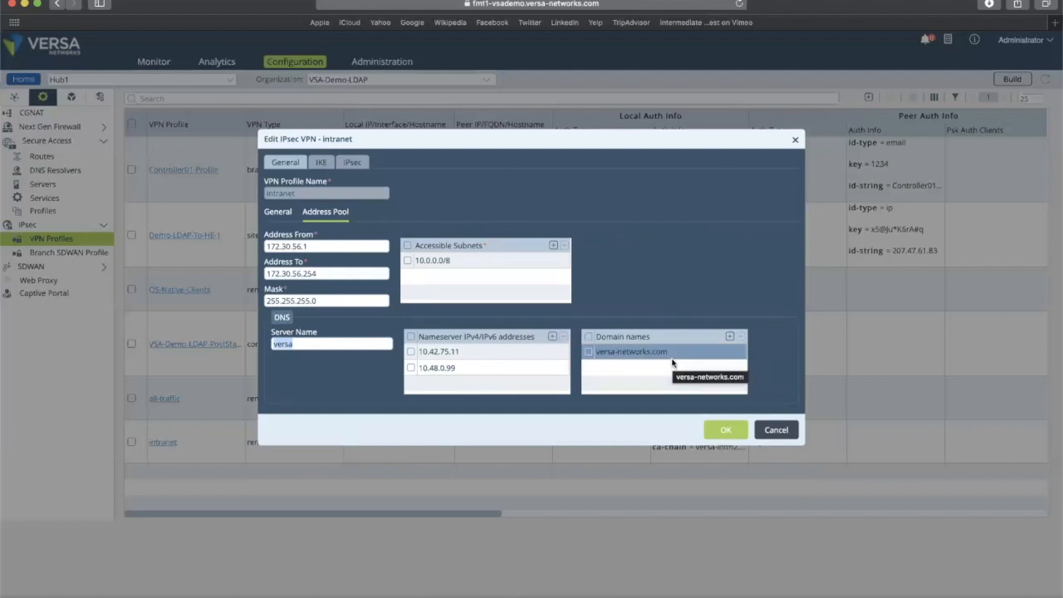
pyautogui.click(783, 438)
# - Review the IKE hash algorithms, encryption algorithms and Diffie-Hellman groups of the intranet profile
pyautogui.click(322, 164)
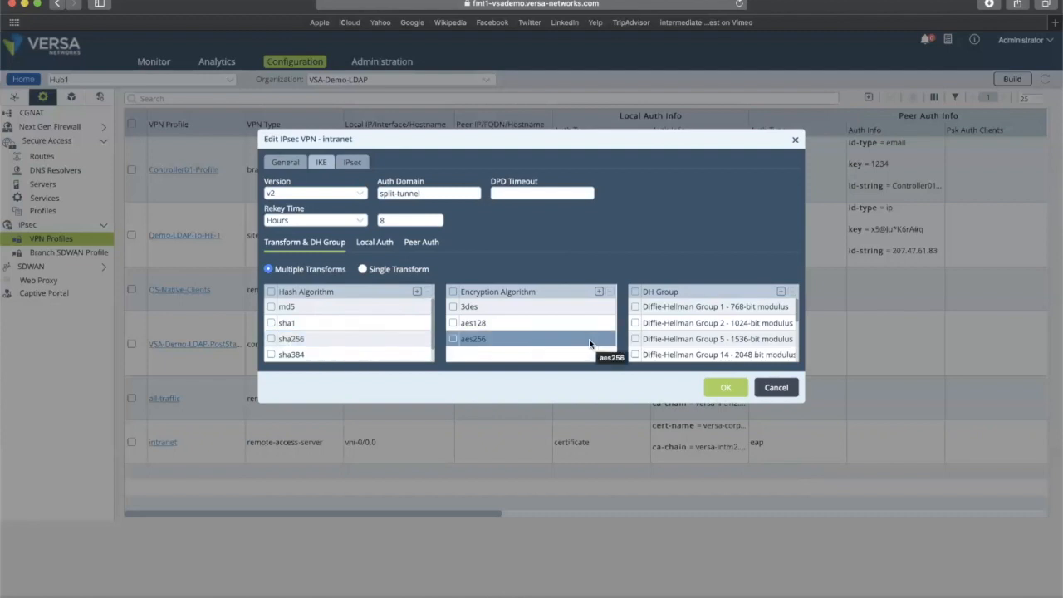
pyautogui.scroll(-1, 388, 341)
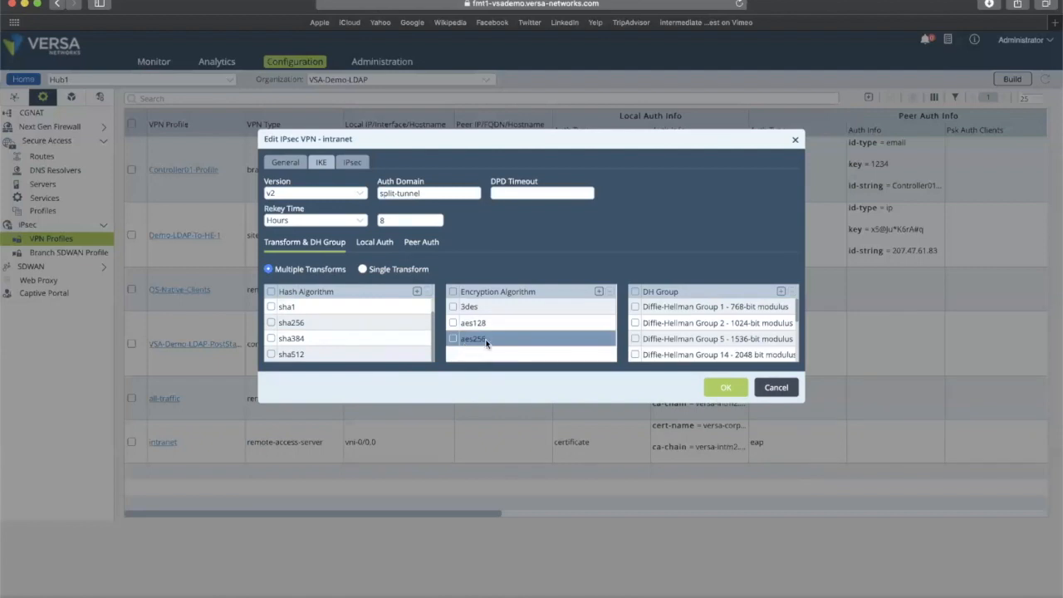
pyautogui.scroll(-5, 715, 335)
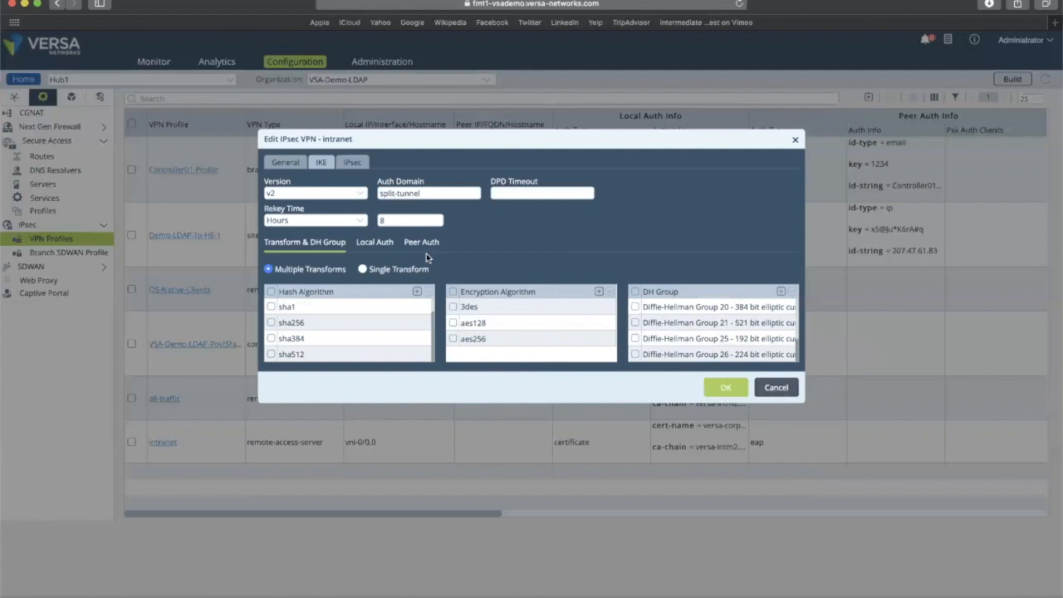
# - Review the intranet profile's IKE local authentication, checking the certificate name and CA chain options and keeping the profile open
pyautogui.click(371, 242)
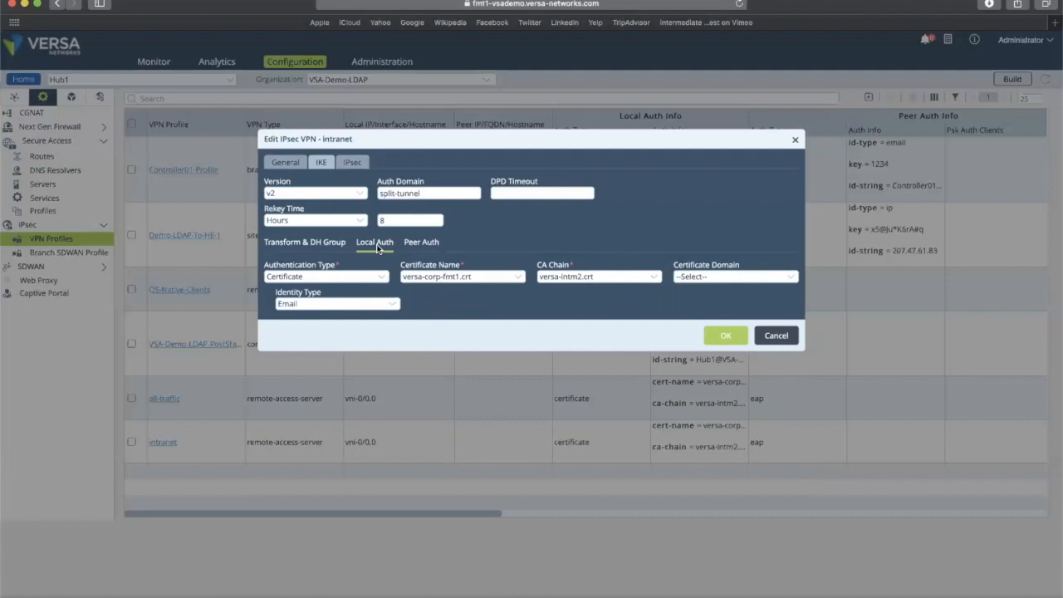
pyautogui.click(479, 279)
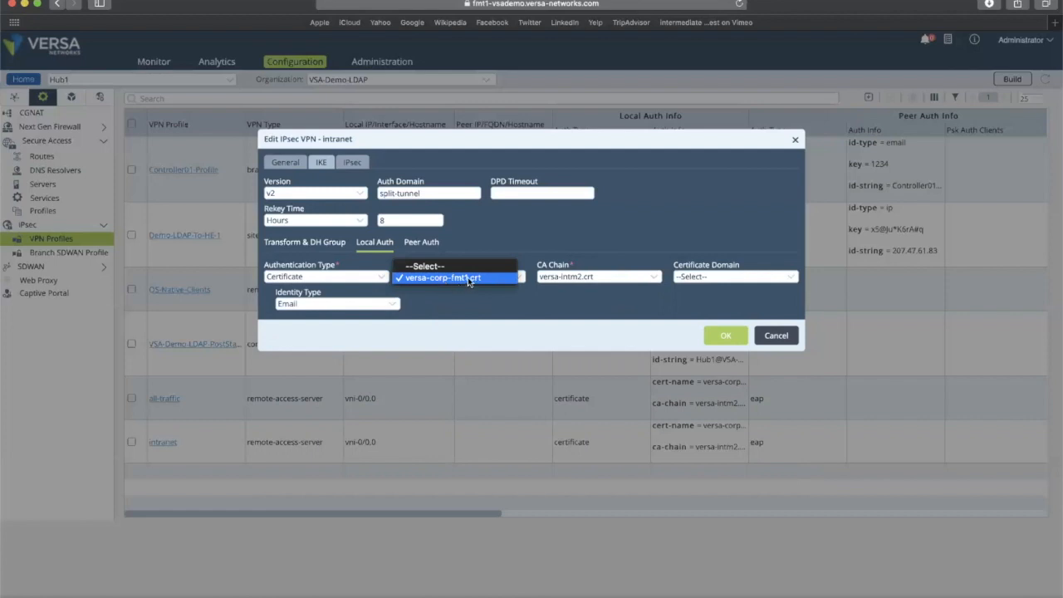
pyautogui.click(501, 301)
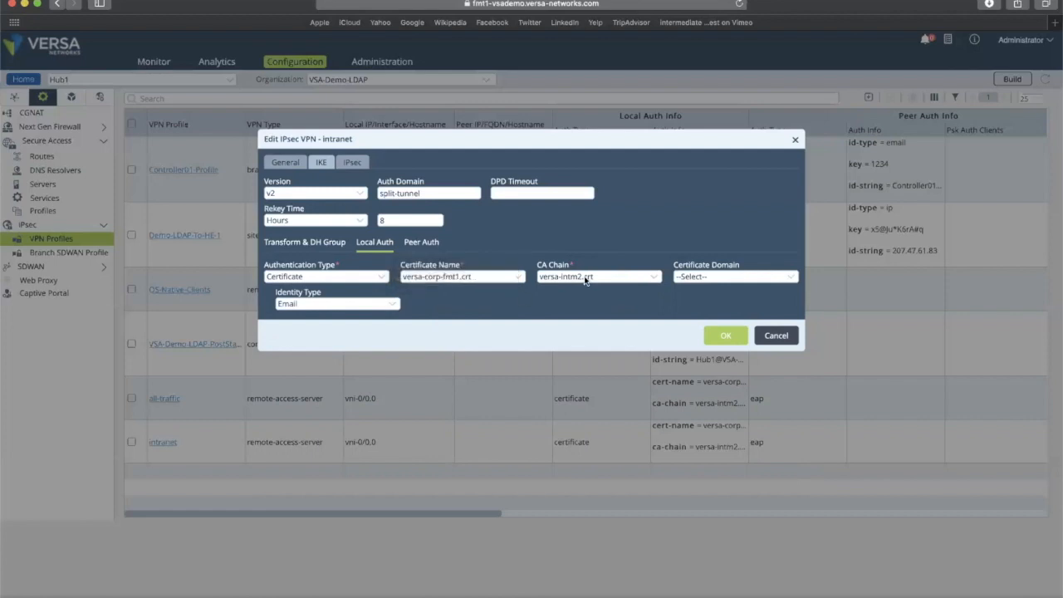
pyautogui.click(586, 277)
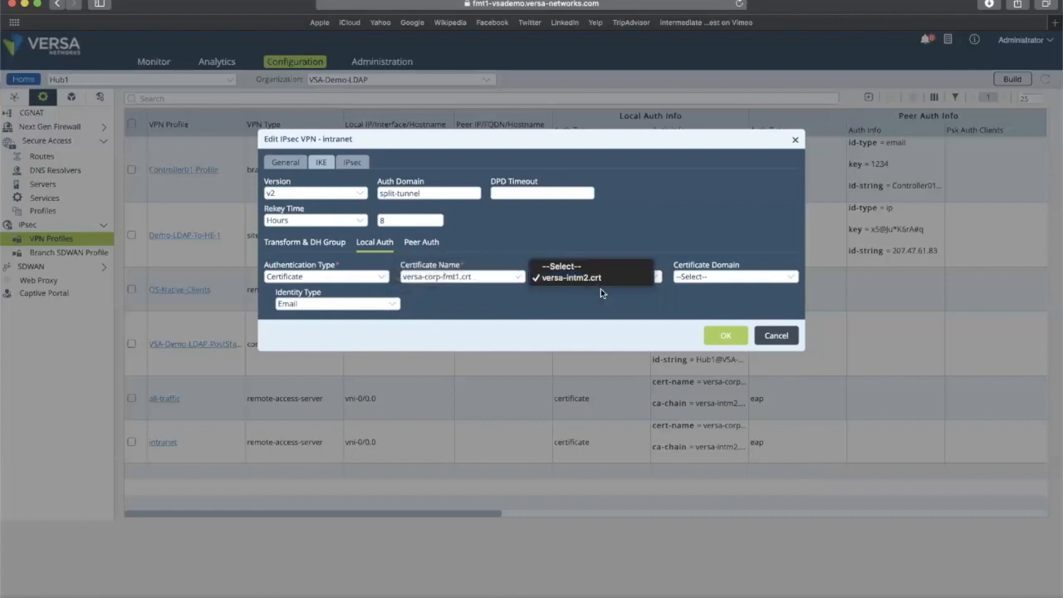
pyautogui.click(610, 306)
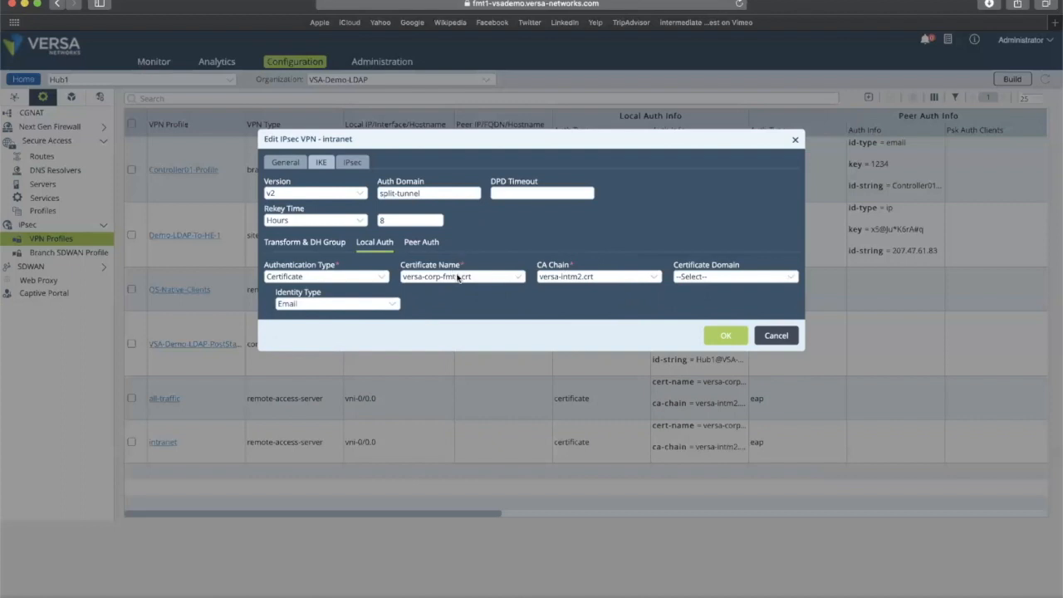
pyautogui.click(777, 336)
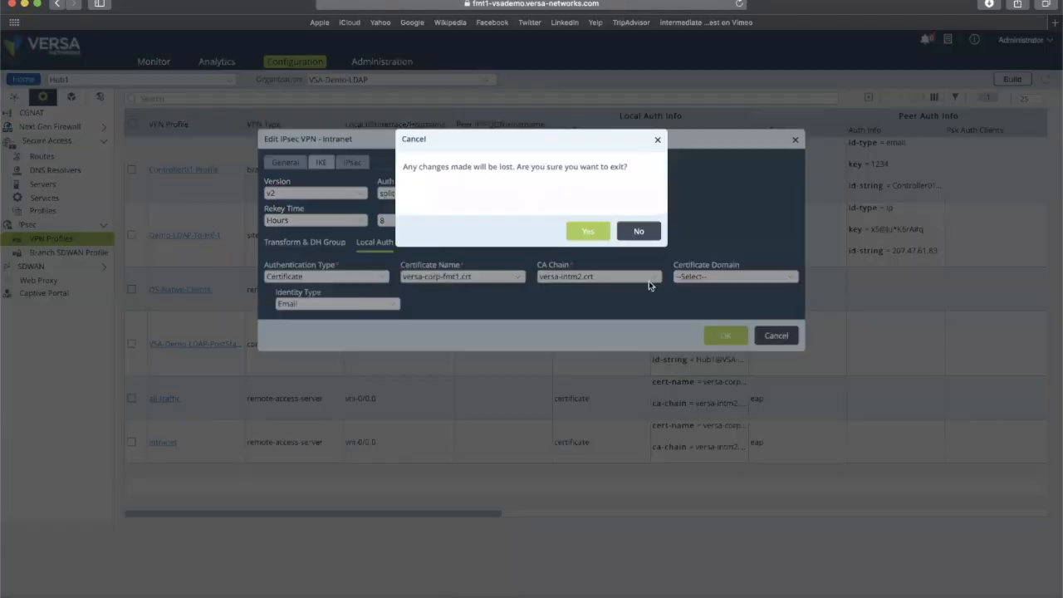
pyautogui.click(643, 233)
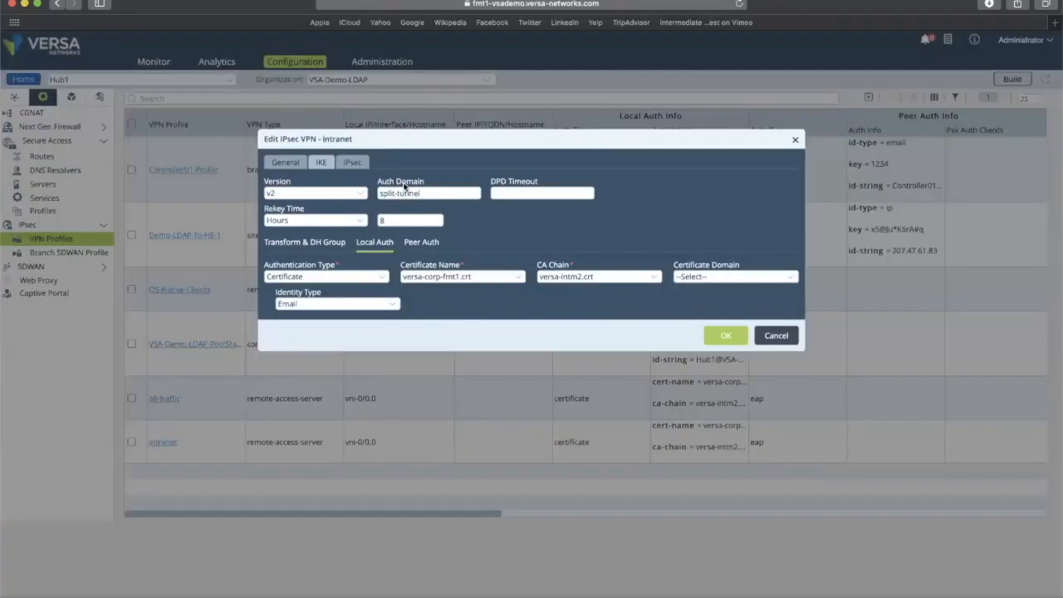
# - Review the intranet profile's IPsec mode options and transform settings, keeping Tunnel mode, and exit the profile without saving
pyautogui.click(353, 162)
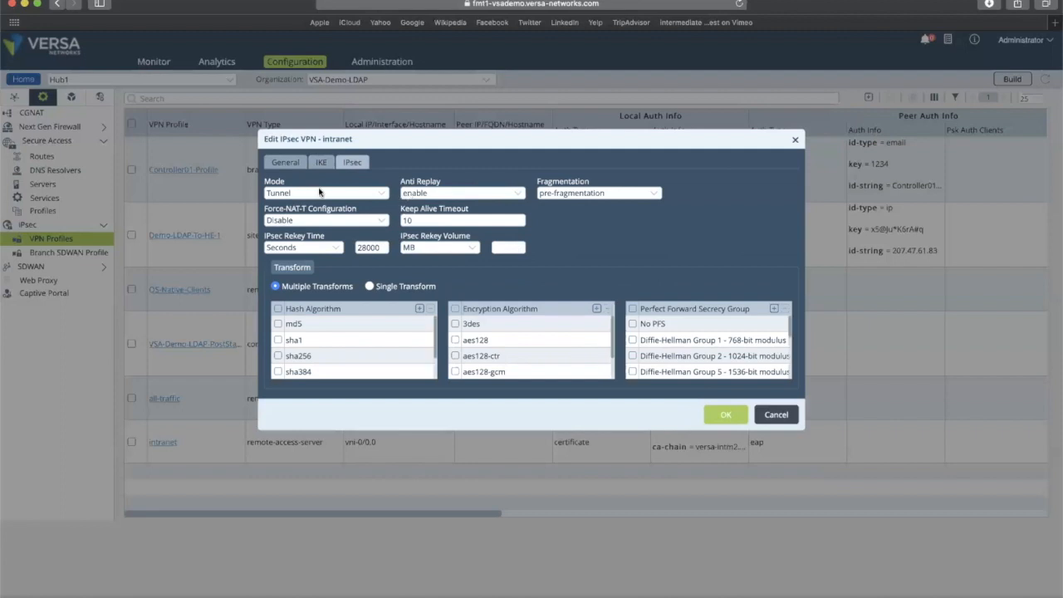
pyautogui.click(318, 190)
pyautogui.click(342, 174)
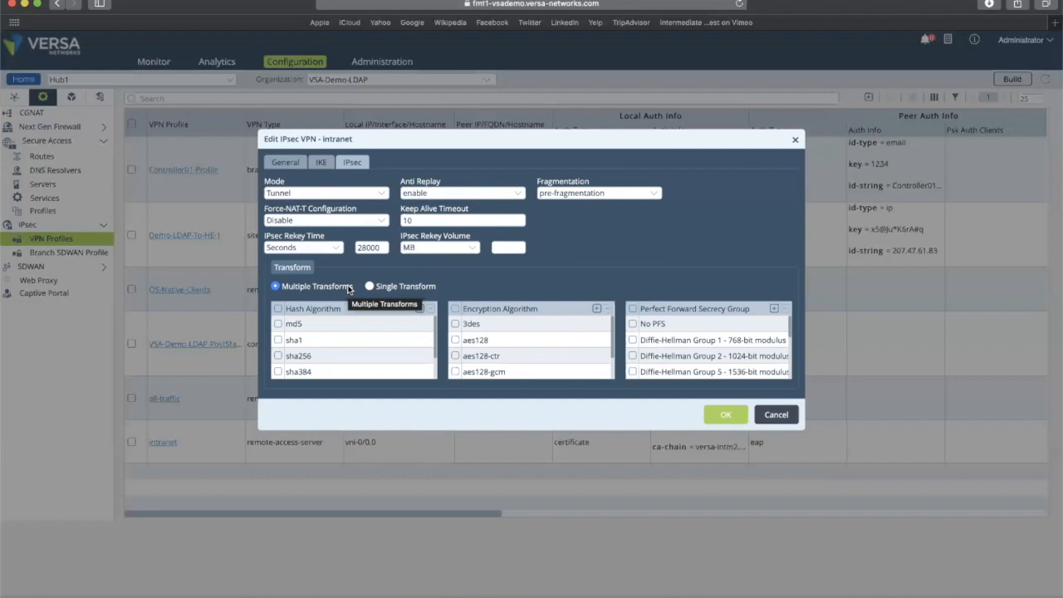
pyautogui.click(776, 415)
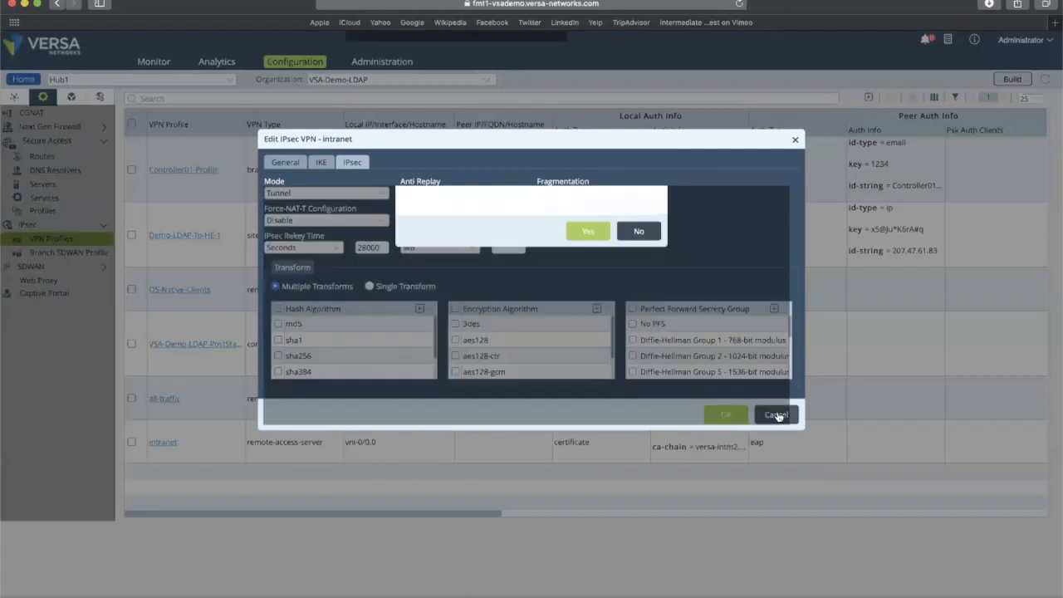
pyautogui.click(588, 233)
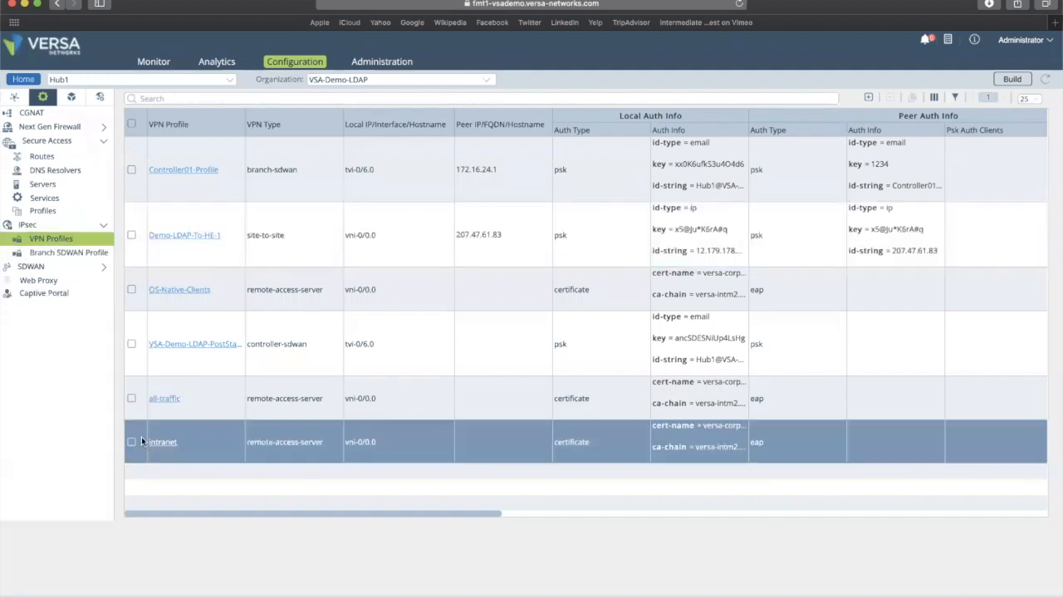
# - Reopen the intranet profile, check its IKE settings and address pool, and exit without saving
pyautogui.click(165, 447)
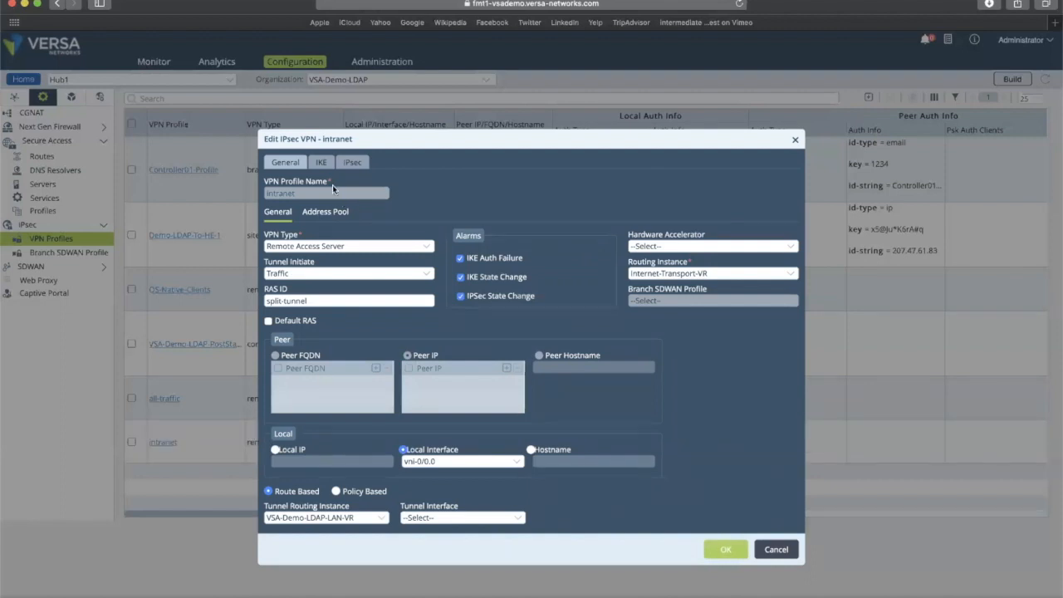
pyautogui.click(321, 163)
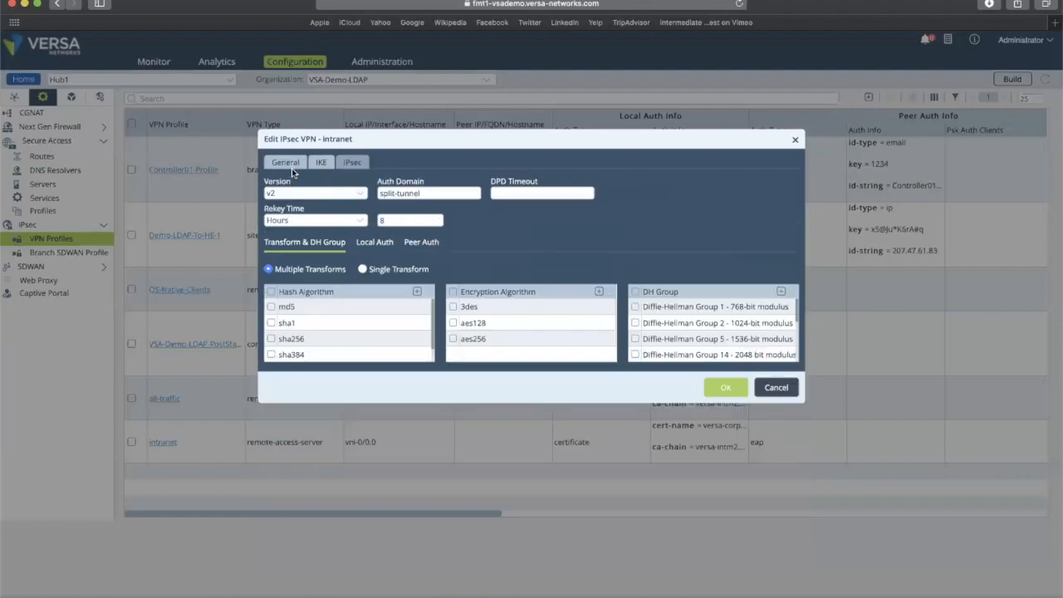
pyautogui.click(290, 164)
pyautogui.click(332, 213)
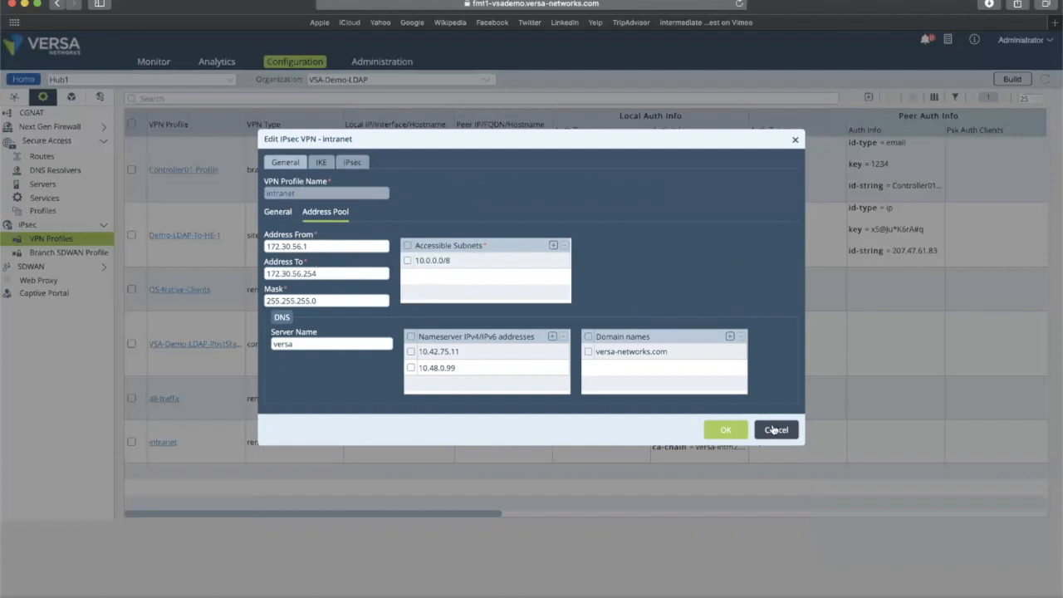
pyautogui.click(776, 430)
pyautogui.click(588, 232)
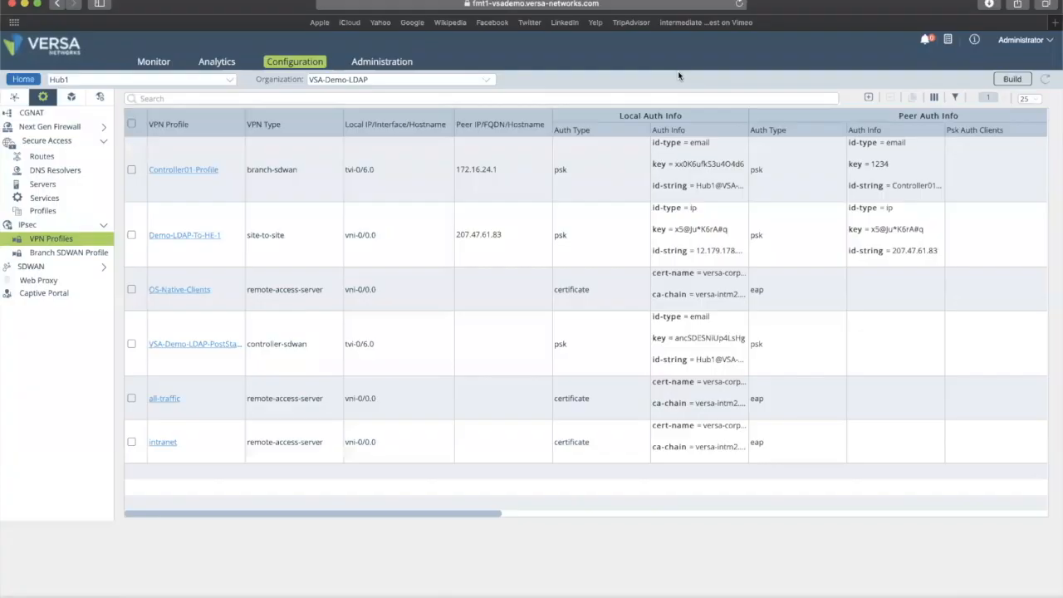
pyautogui.click(417, 223)
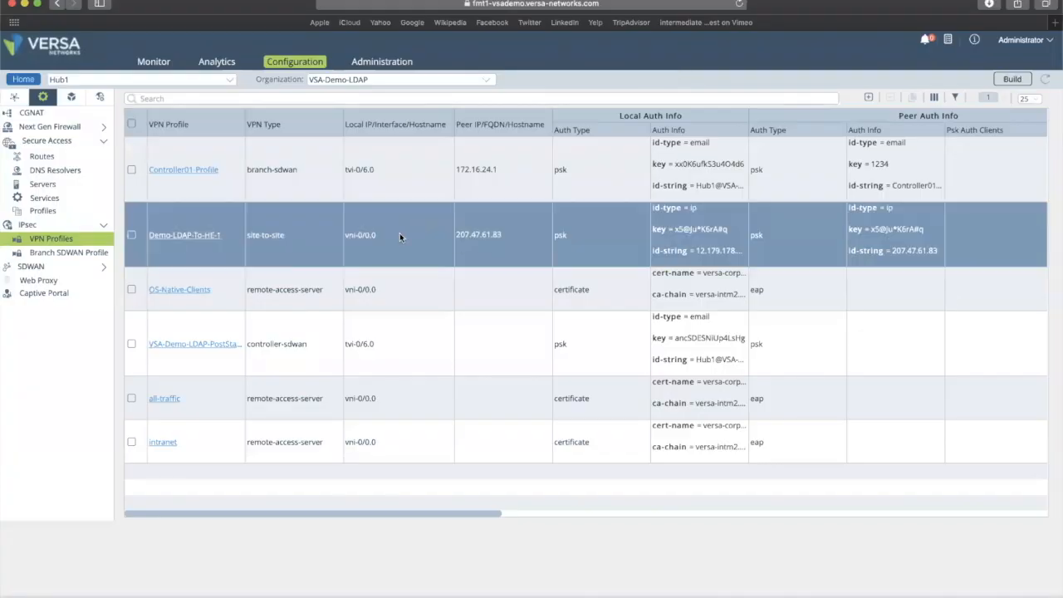
pyautogui.click(163, 445)
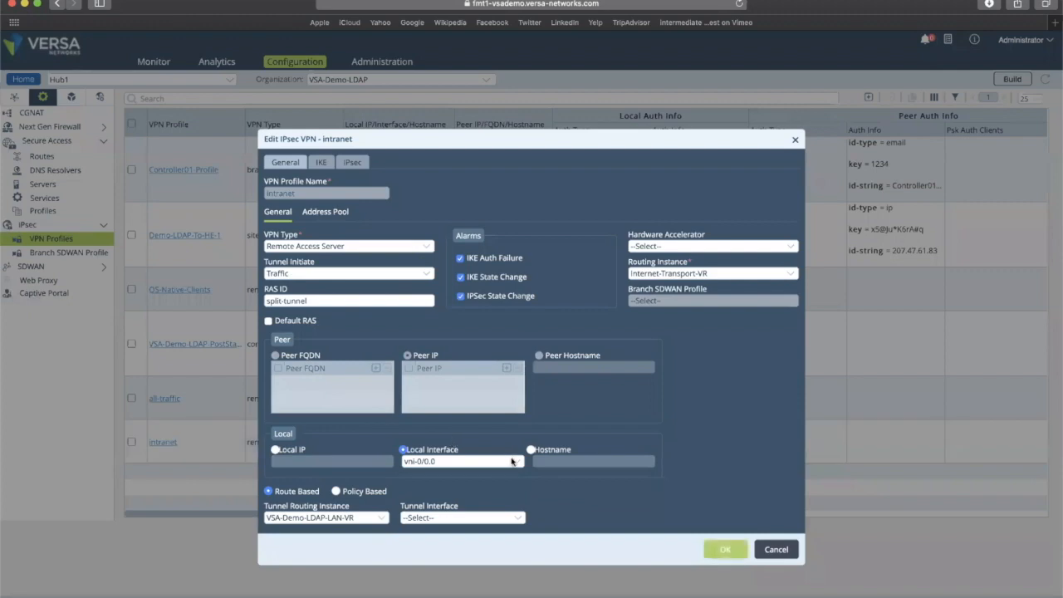
pyautogui.click(776, 549)
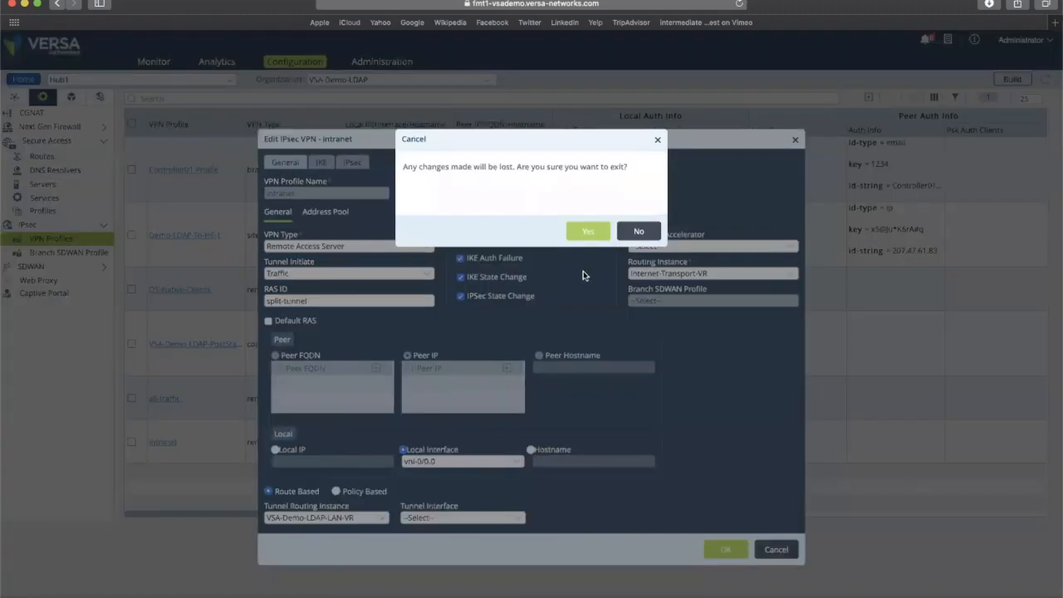
pyautogui.click(586, 232)
# - Examine the all-traffic VPN profile's RAS ID and the accessible subnets in its address pool, and exit without saving
pyautogui.click(163, 400)
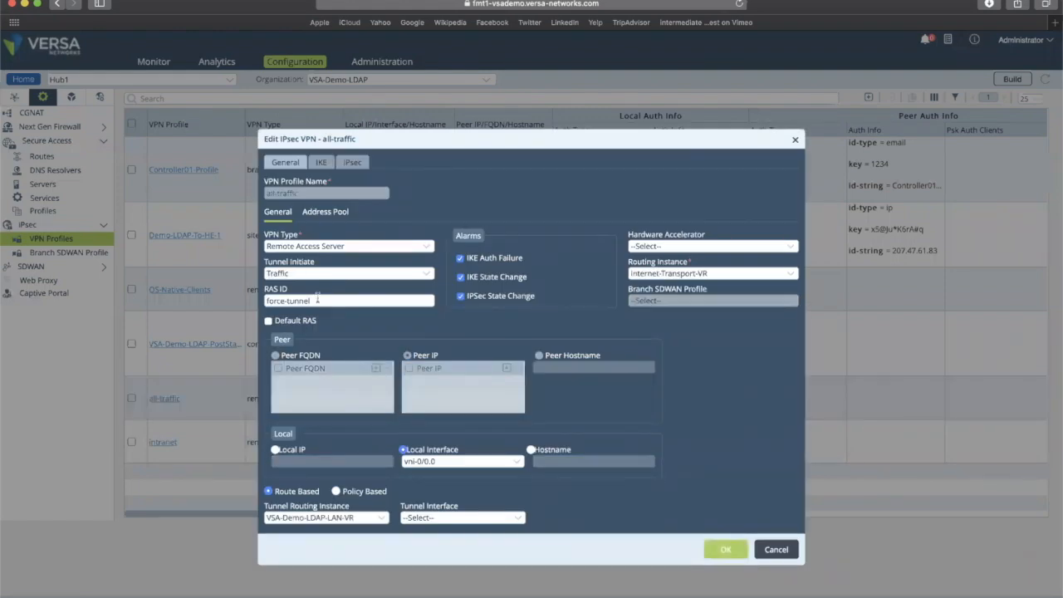
pyautogui.moveTo(311, 301); pyautogui.dragTo(267, 301)
pyautogui.click(331, 214)
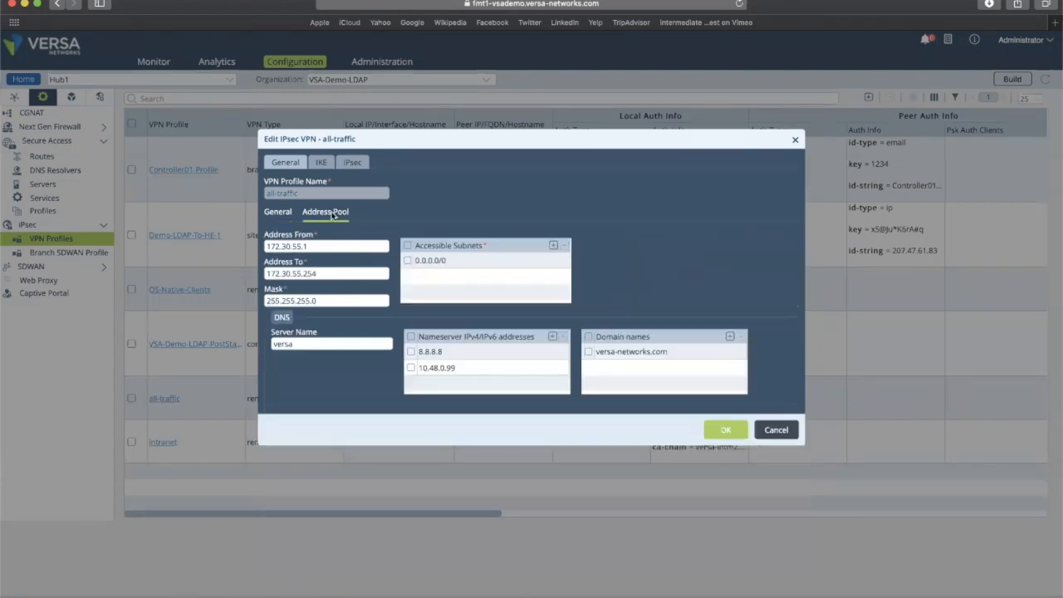
pyautogui.click(432, 264)
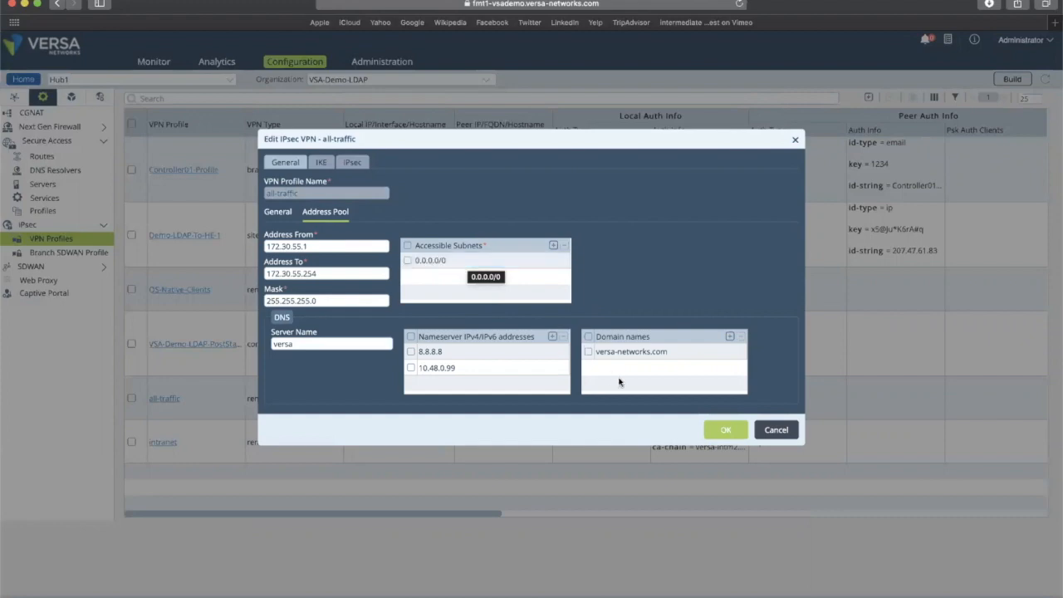
pyautogui.click(781, 430)
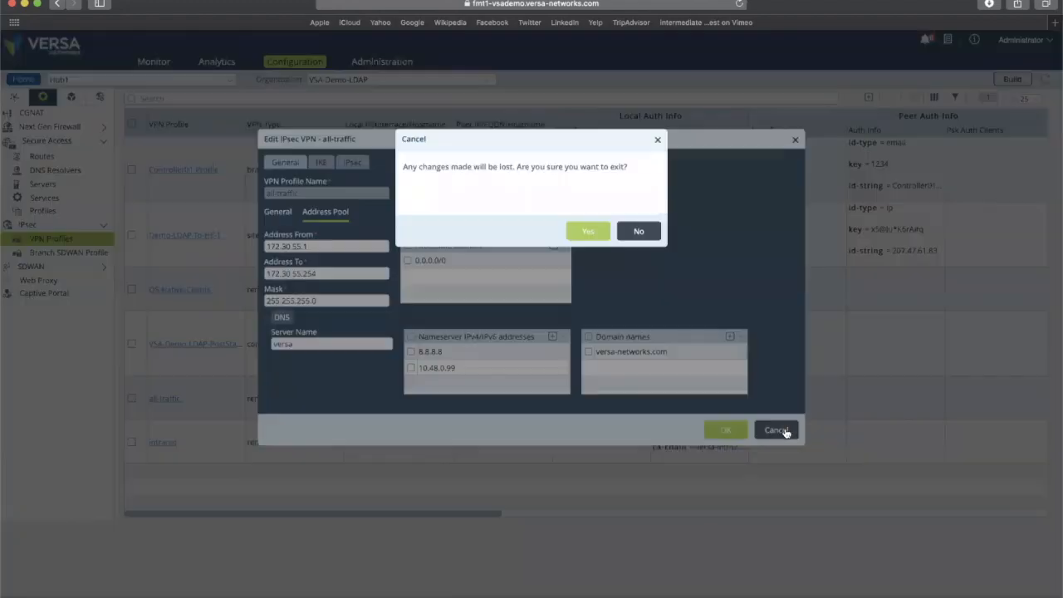
pyautogui.click(586, 231)
# - Check the intranet profile's address pool again for comparison with the all-traffic profile, and exit without saving
pyautogui.click(159, 444)
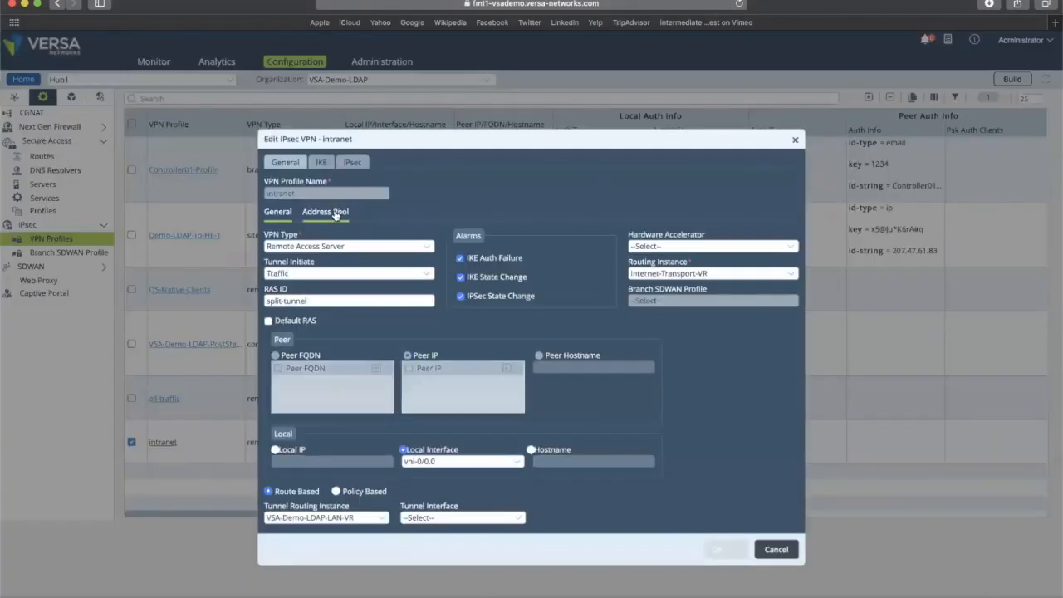
pyautogui.click(334, 214)
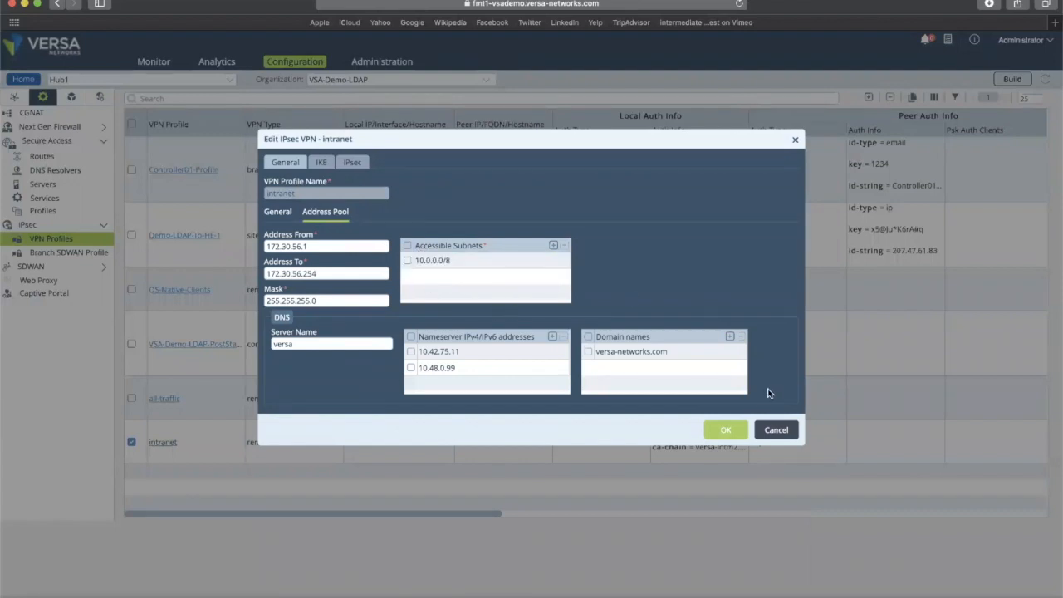
pyautogui.click(777, 430)
pyautogui.click(588, 231)
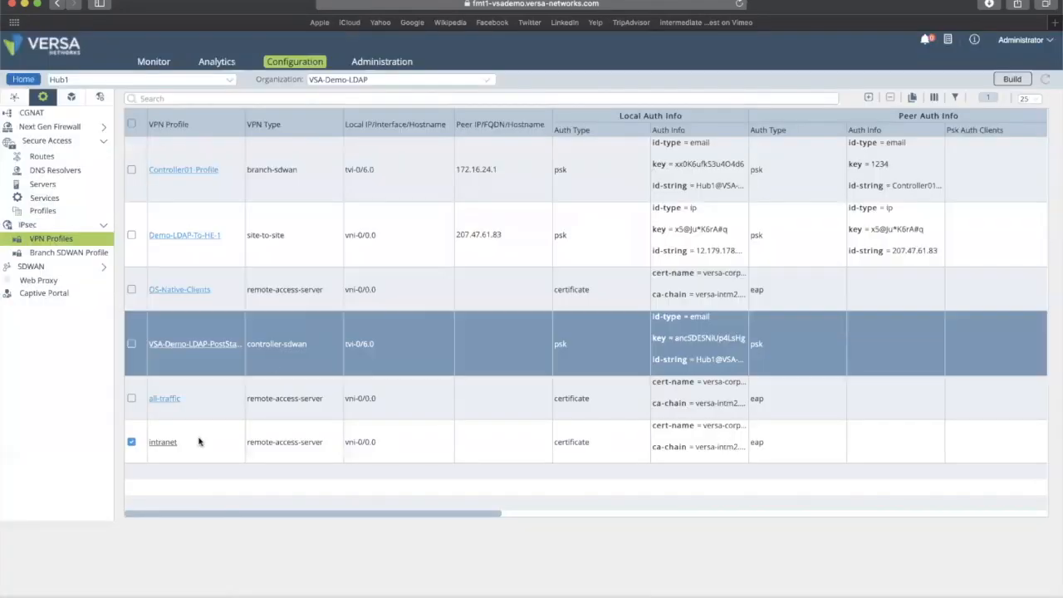
# - Check the start and end addresses of the all-traffic profile's address pool, and exit without saving
pyautogui.click(164, 399)
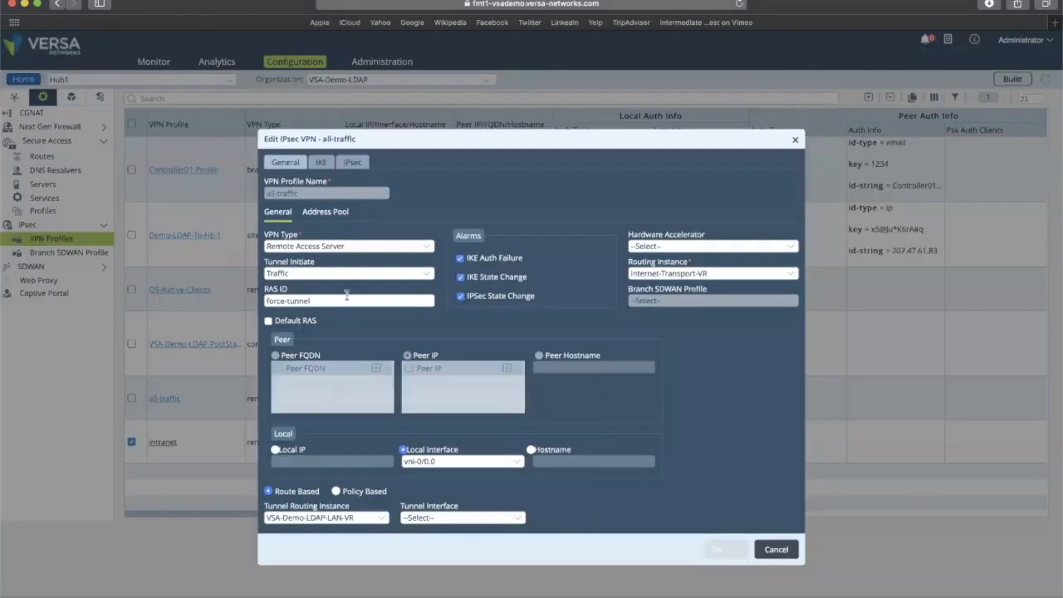
pyautogui.click(330, 211)
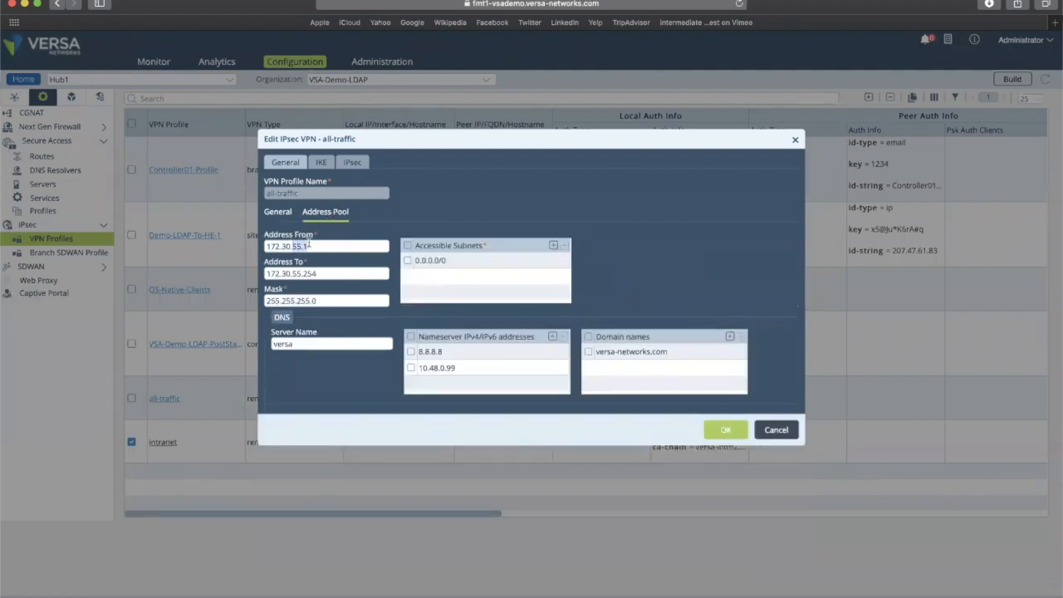
pyautogui.moveTo(293, 273); pyautogui.dragTo(319, 273)
pyautogui.click(776, 430)
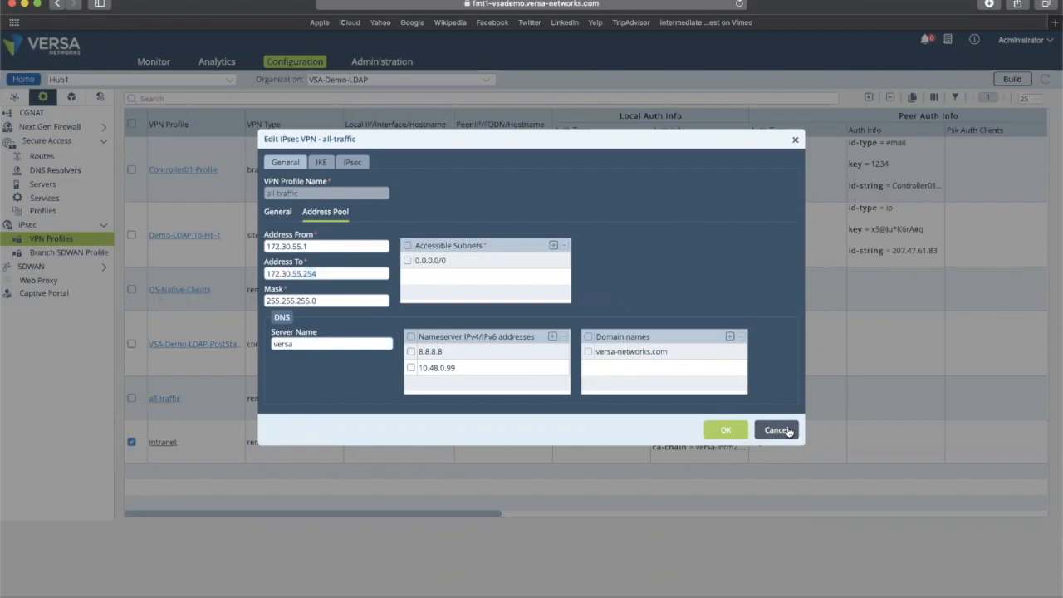
pyautogui.click(585, 231)
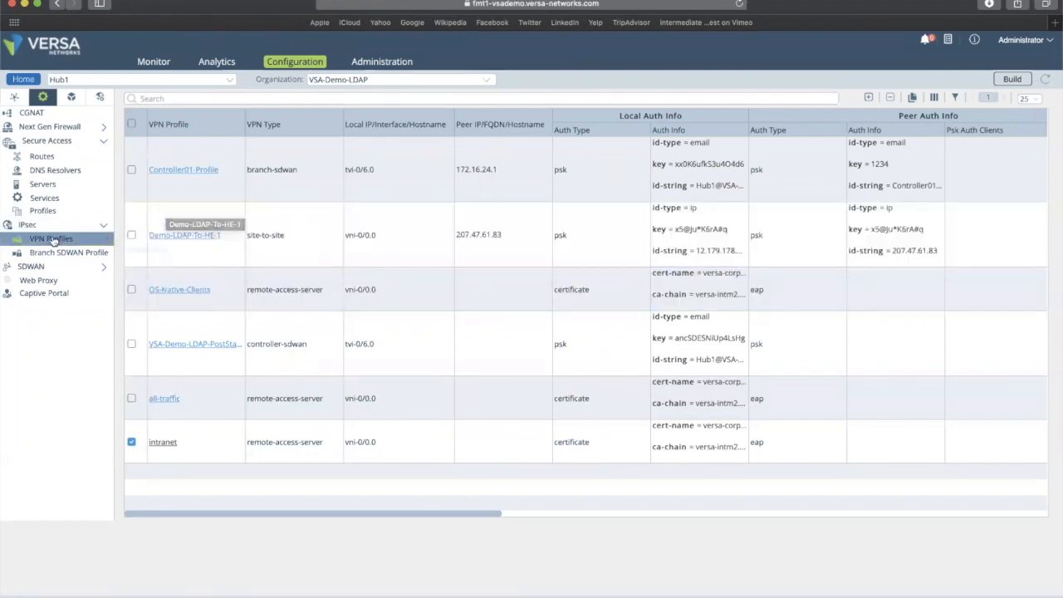
# - Review the secure access routes and the name servers and domain of the versa-networks.com DNS resolver, leaving the resolver unsaved
pyautogui.click(56, 162)
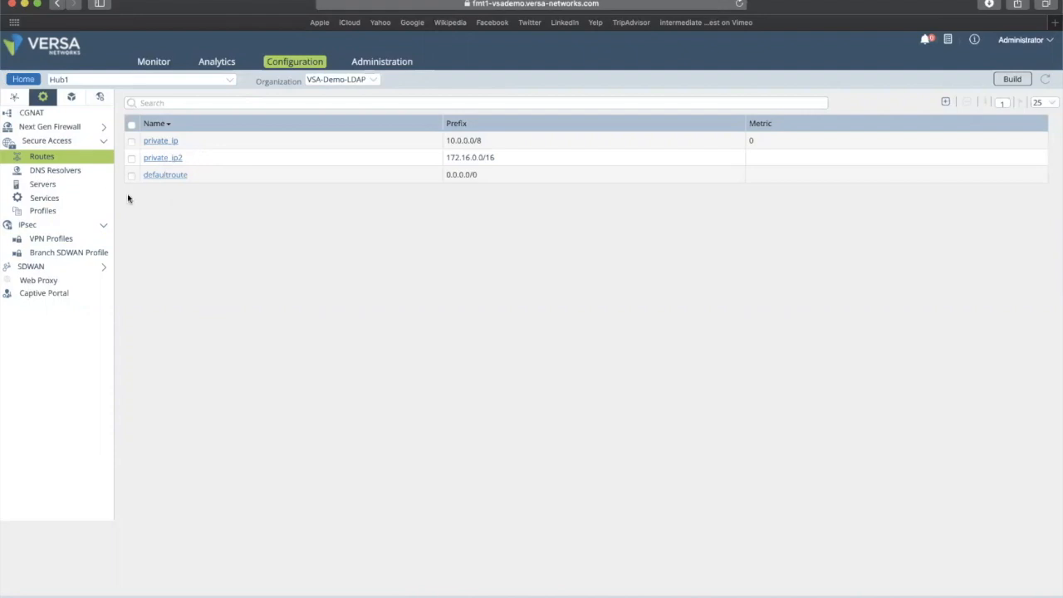
pyautogui.click(69, 172)
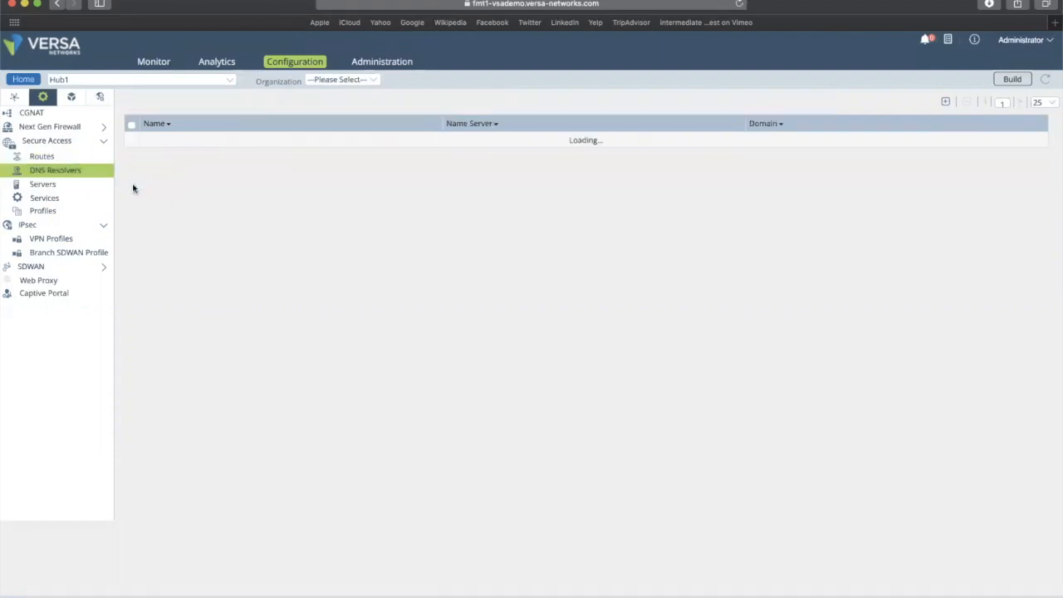
pyautogui.click(182, 142)
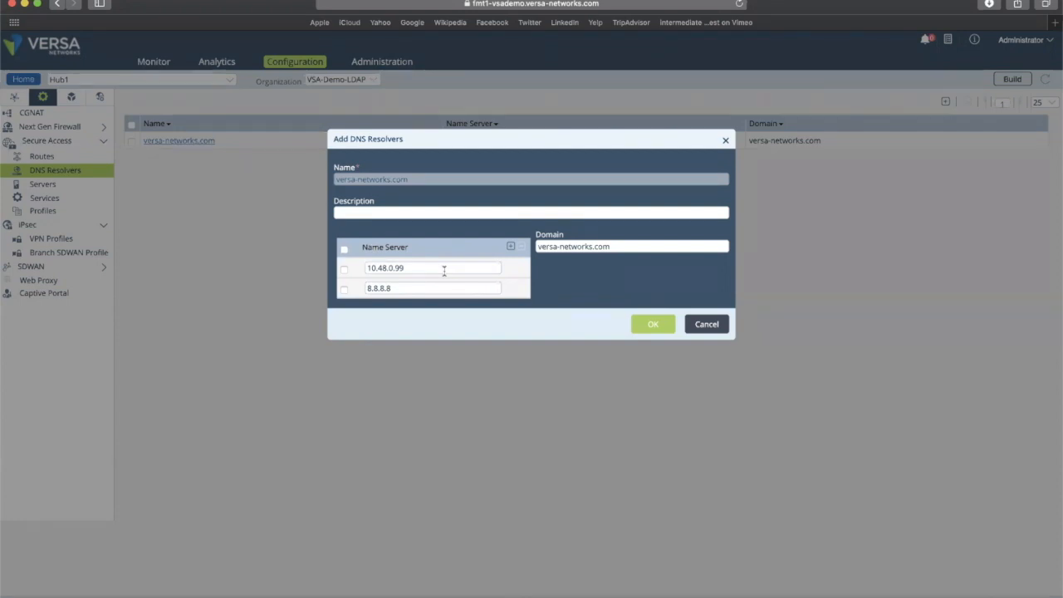
pyautogui.click(720, 327)
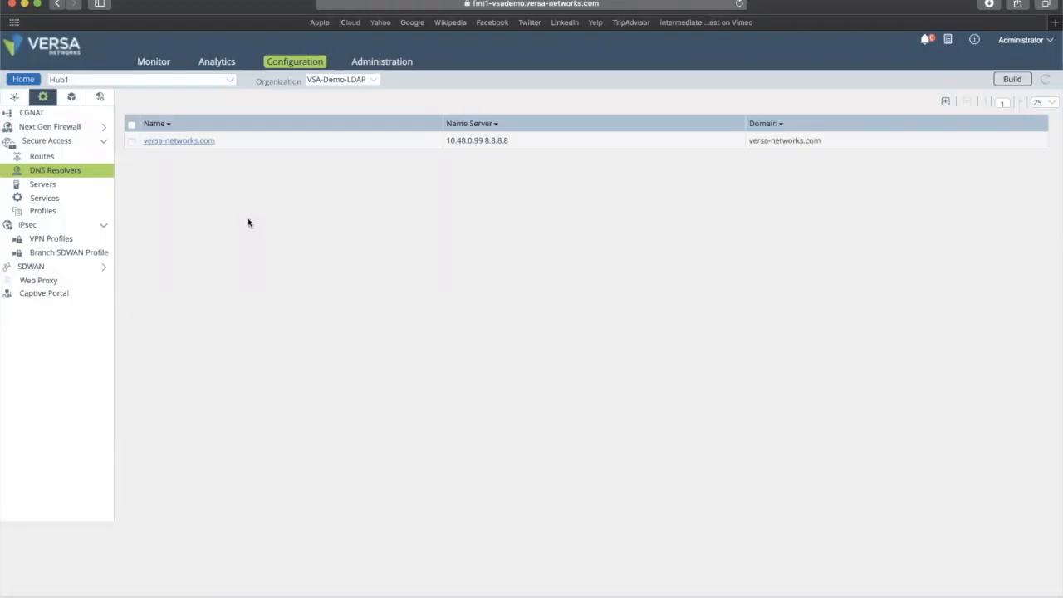
# - Open the portal entry in the secure access services and examine its URI
pyautogui.click(58, 183)
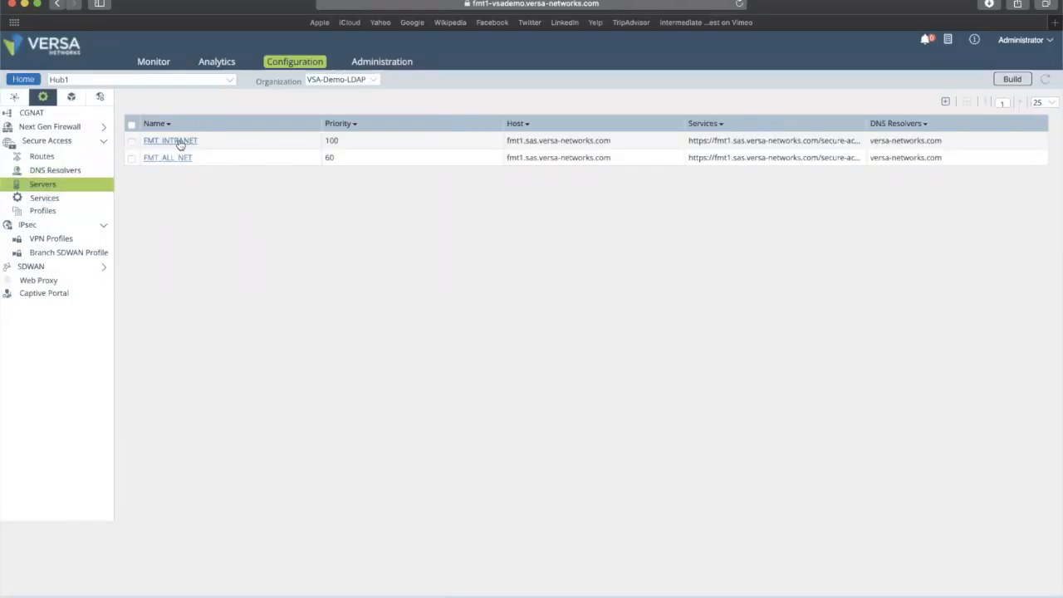
pyautogui.click(44, 197)
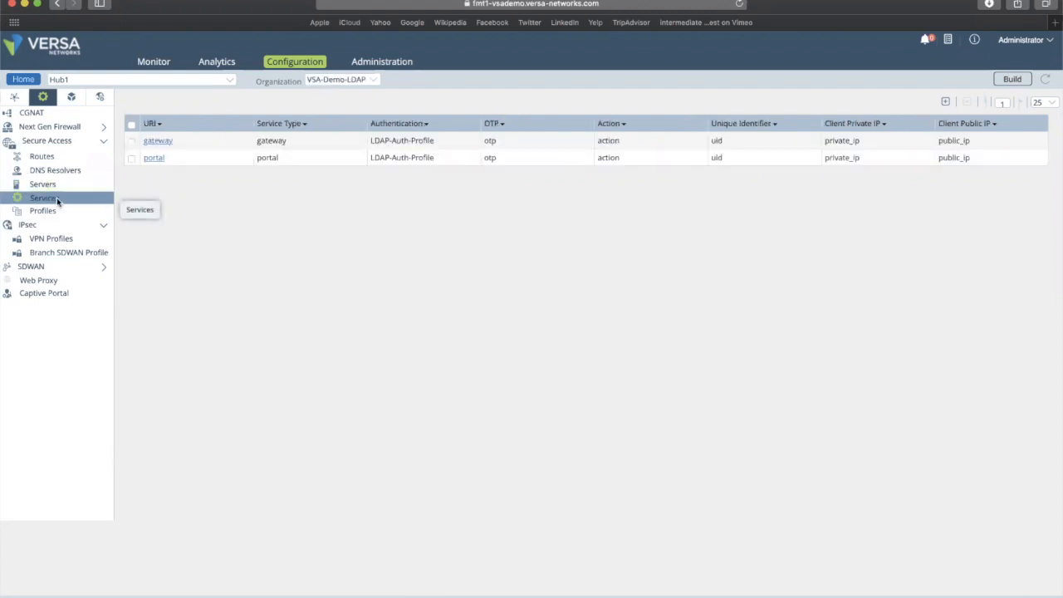
pyautogui.click(157, 158)
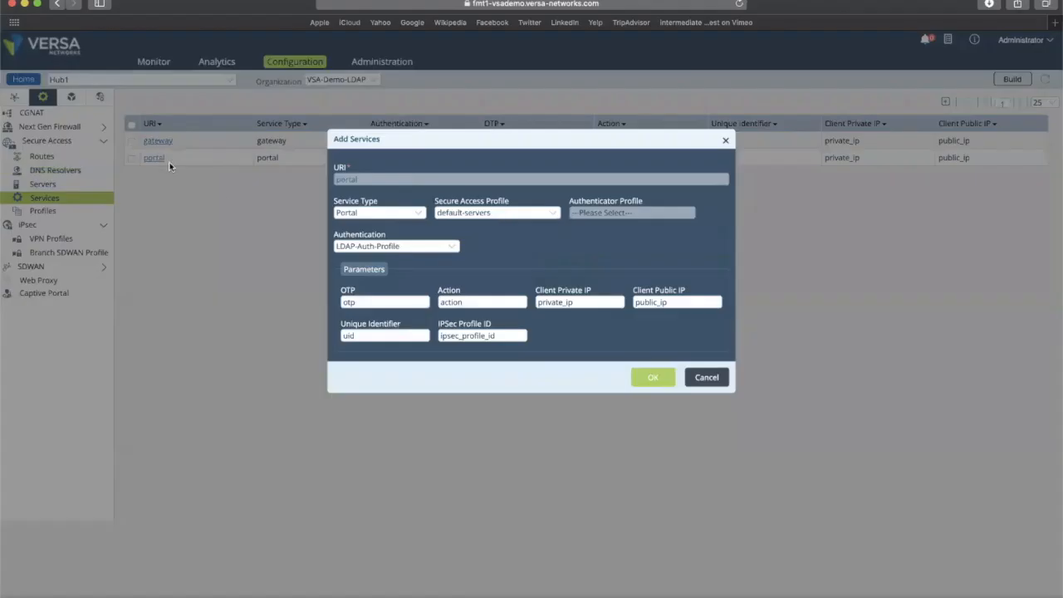
pyautogui.doubleClick(361, 180)
pyautogui.click(358, 179)
pyautogui.moveTo(361, 182); pyautogui.dragTo(344, 181)
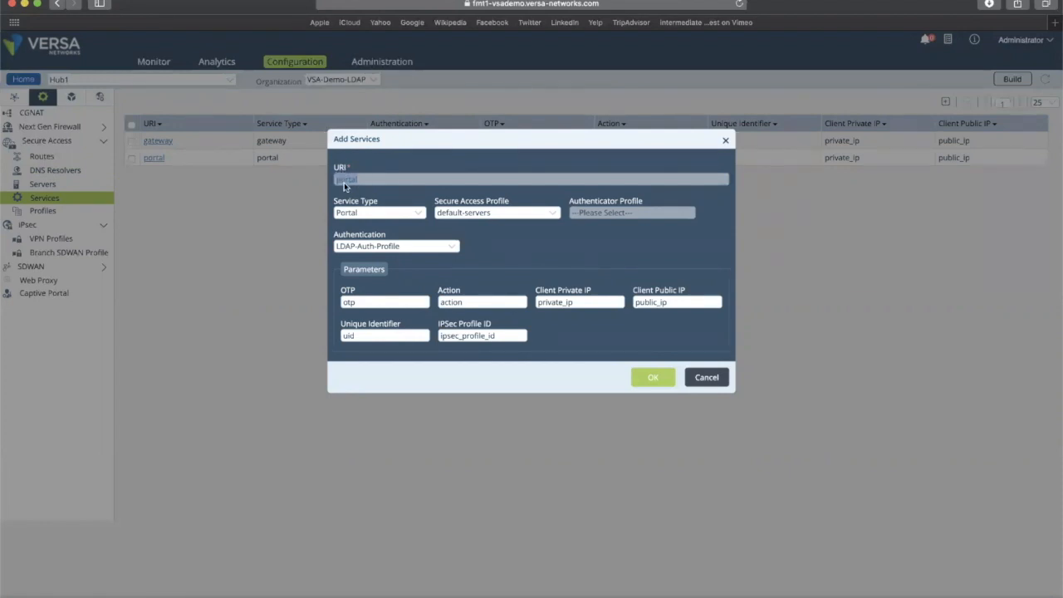
# - Check the portal service's service type, secure access profile and authentication options, and exit without saving
pyautogui.click(374, 214)
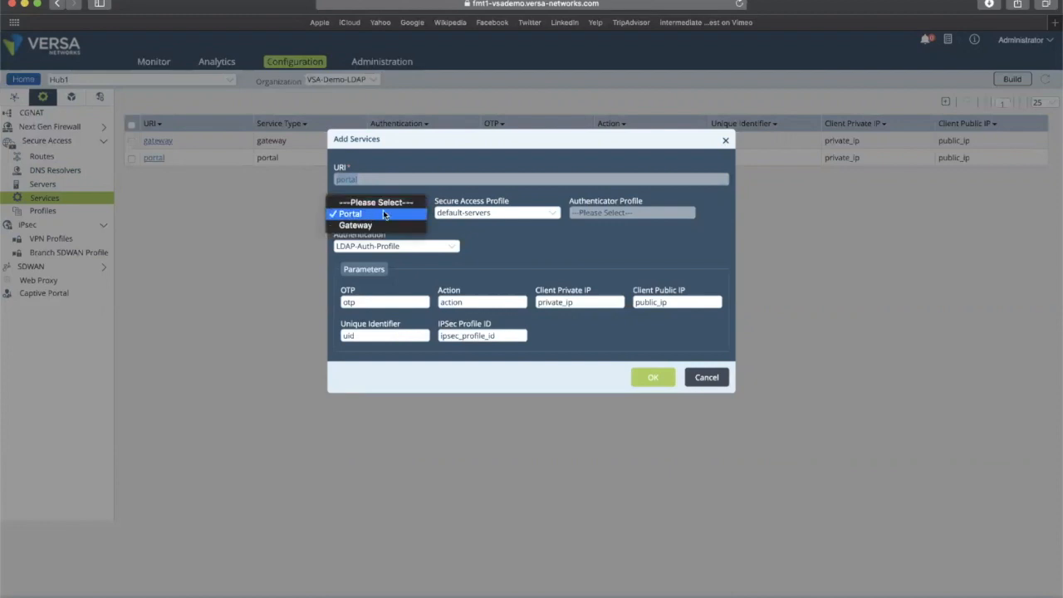
pyautogui.click(383, 218)
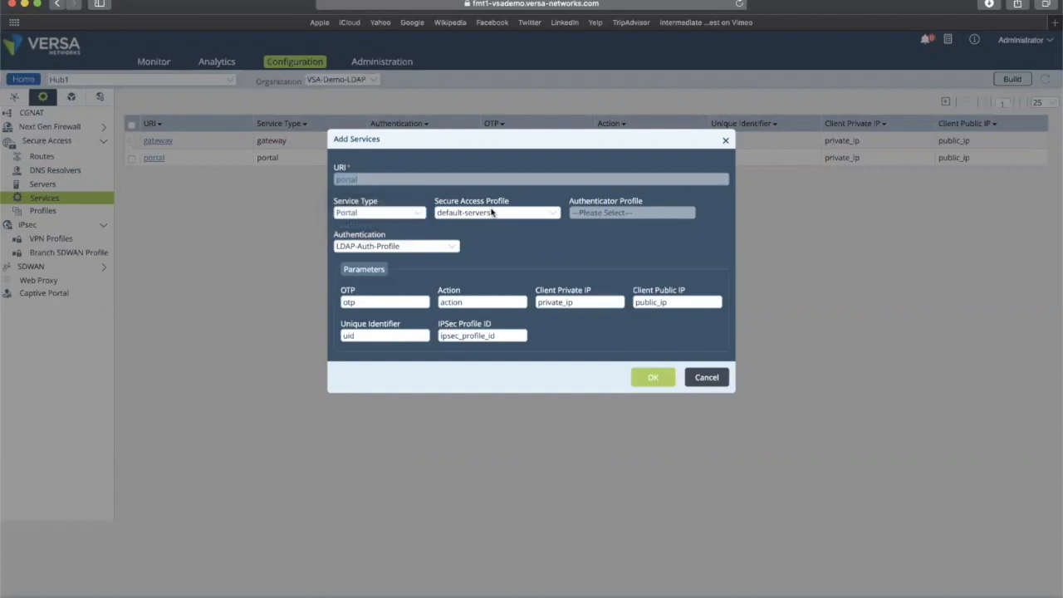
pyautogui.click(492, 212)
pyautogui.click(495, 218)
pyautogui.click(409, 247)
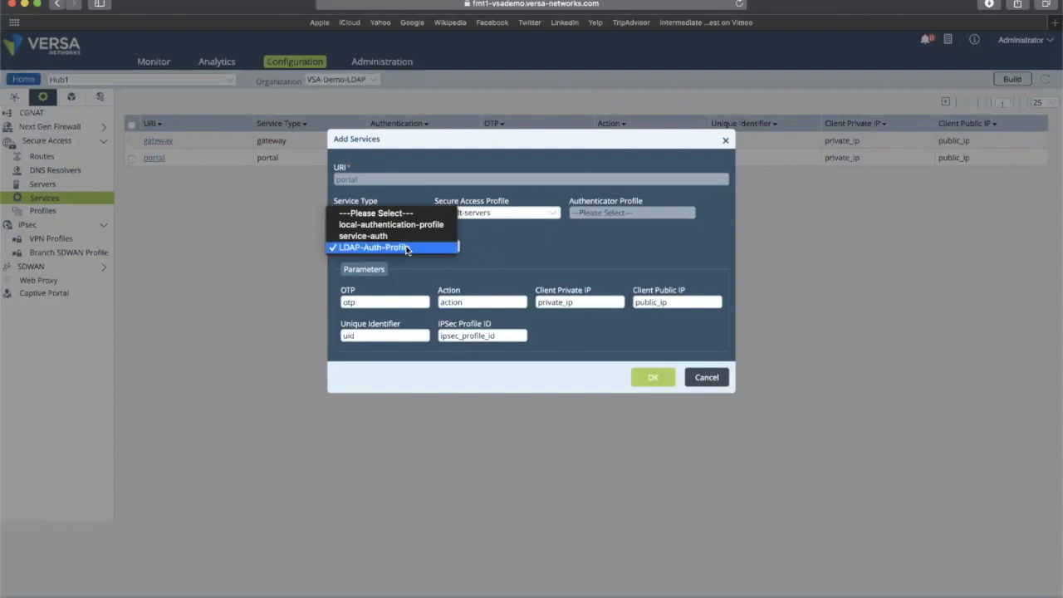
pyautogui.click(421, 246)
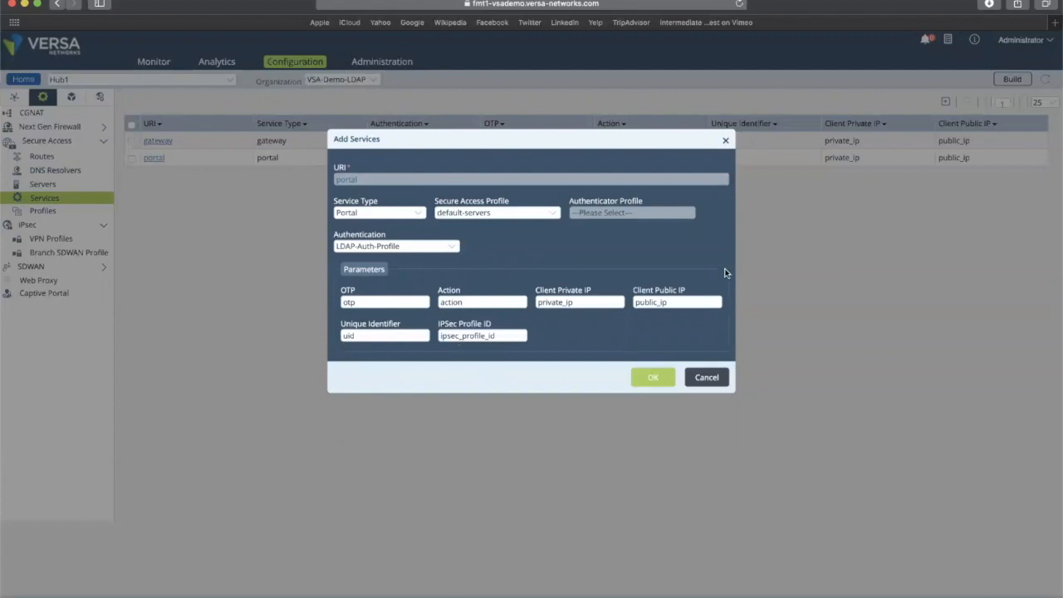
pyautogui.click(703, 380)
# - Examine the gateway service's URI, service type, authentication and authenticator profile options, and exit without saving
pyautogui.click(157, 142)
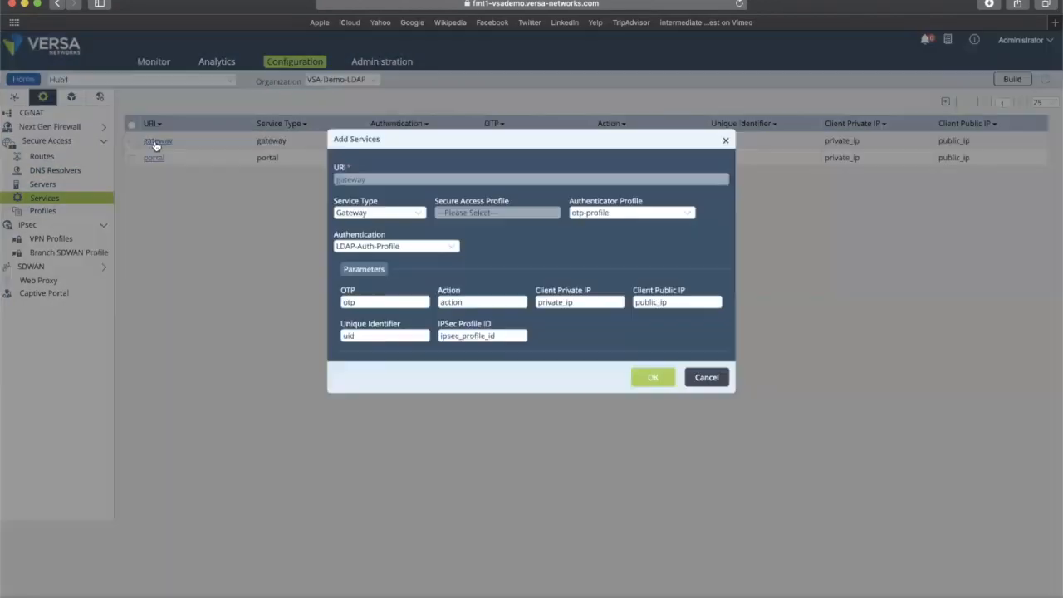
pyautogui.doubleClick(374, 182)
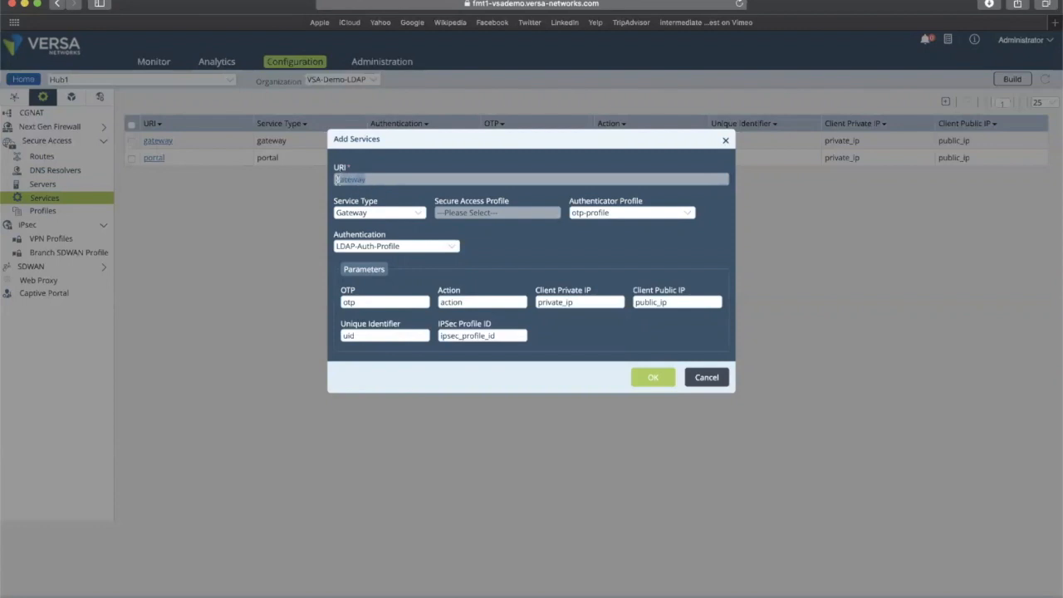
pyautogui.click(383, 214)
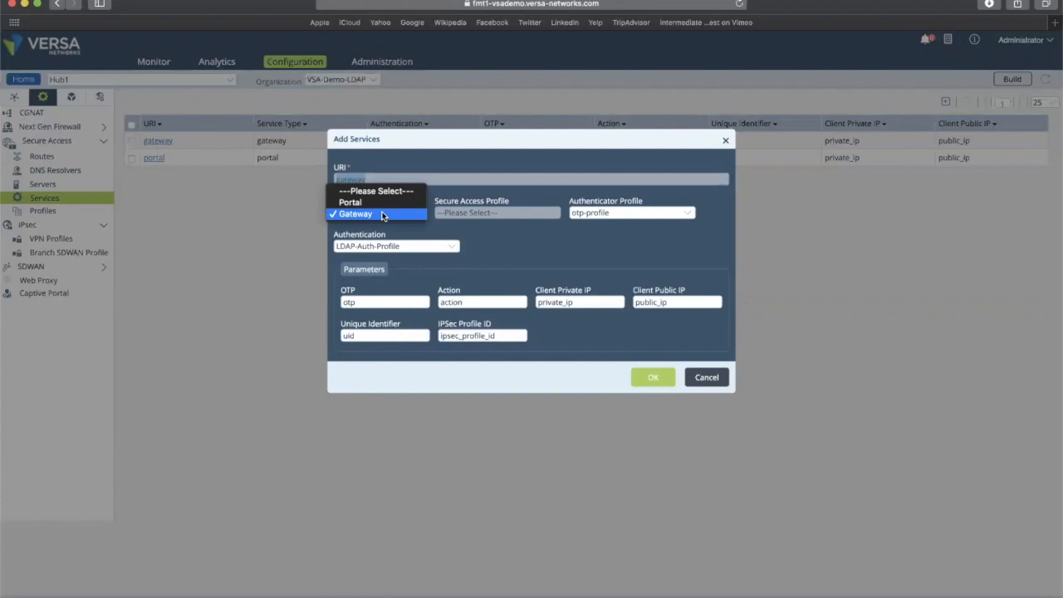
pyautogui.click(383, 215)
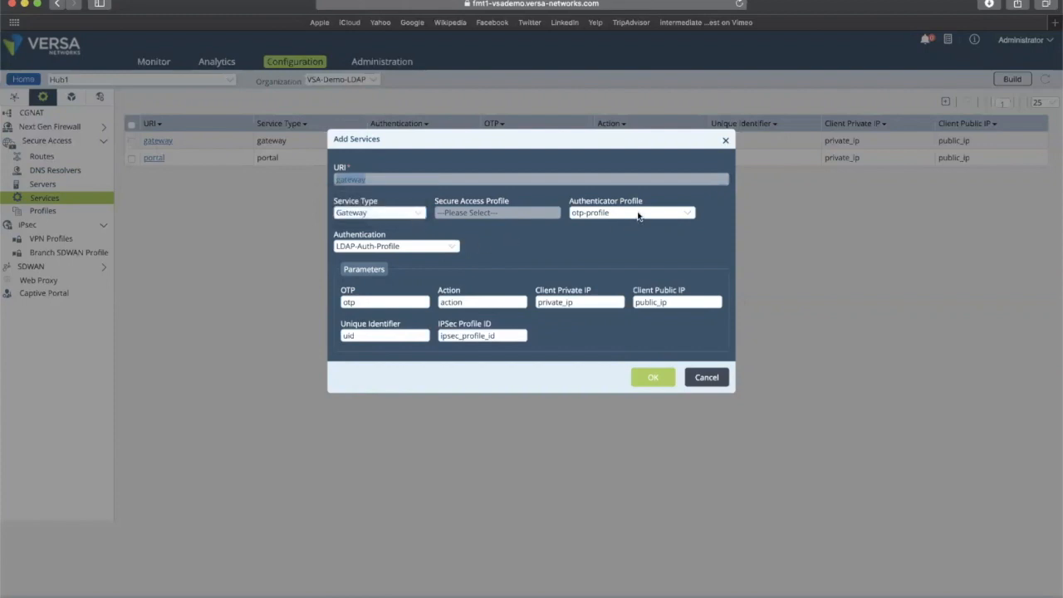
pyautogui.click(440, 247)
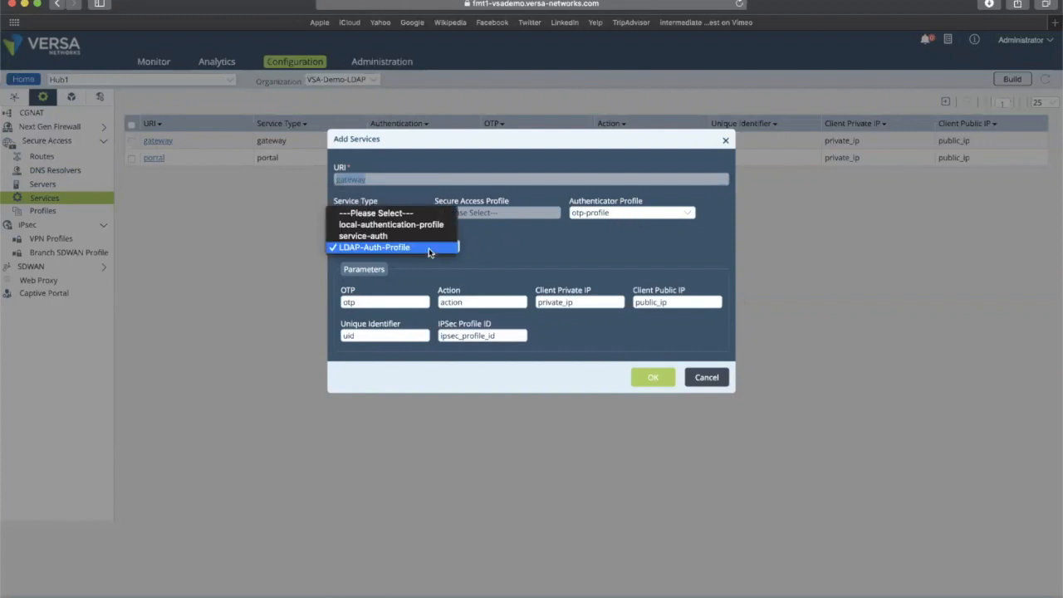
pyautogui.click(483, 258)
pyautogui.click(620, 213)
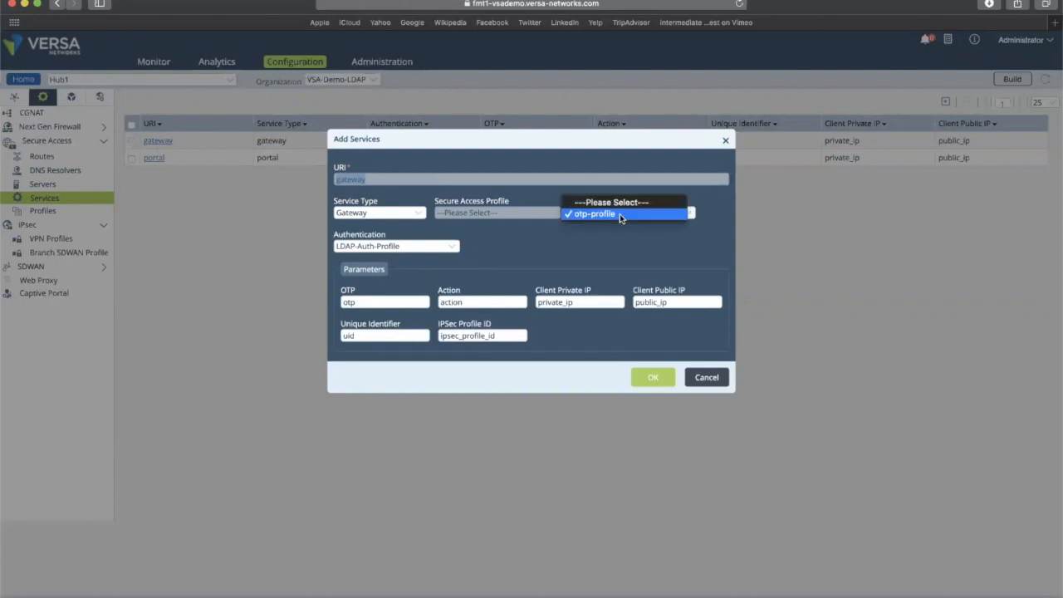
pyautogui.click(618, 246)
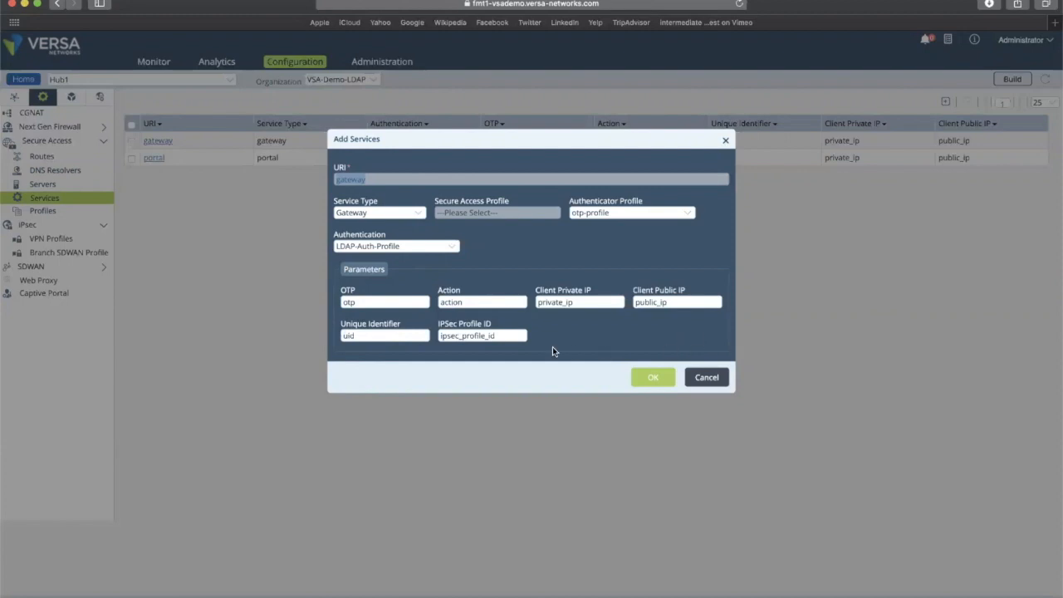
pyautogui.click(707, 377)
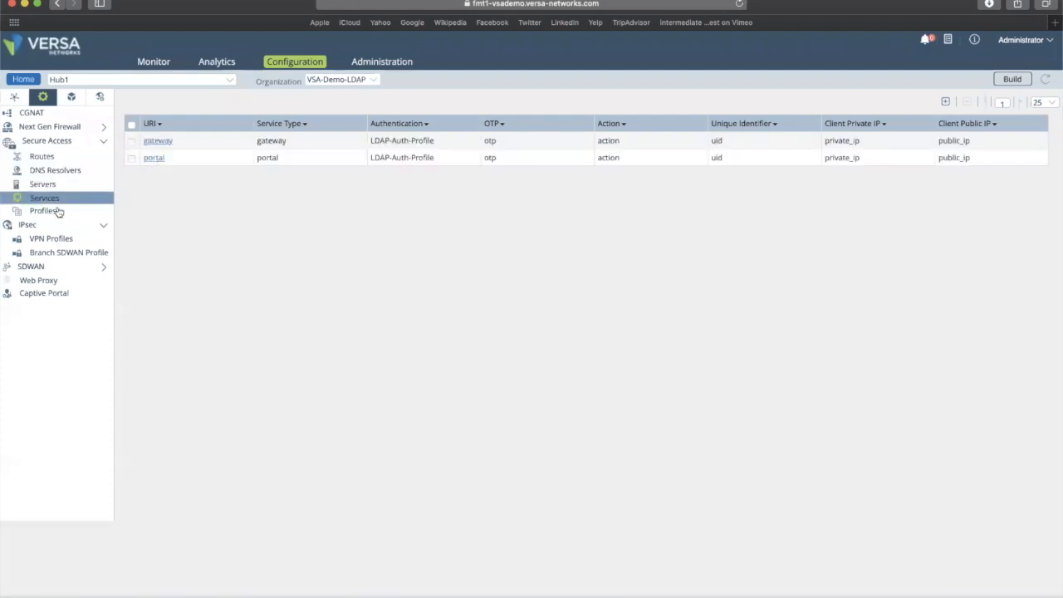
# - Open the FMT_INTRANET secure access server and review its general settings, including the IPSec profile ID and host
pyautogui.click(104, 184)
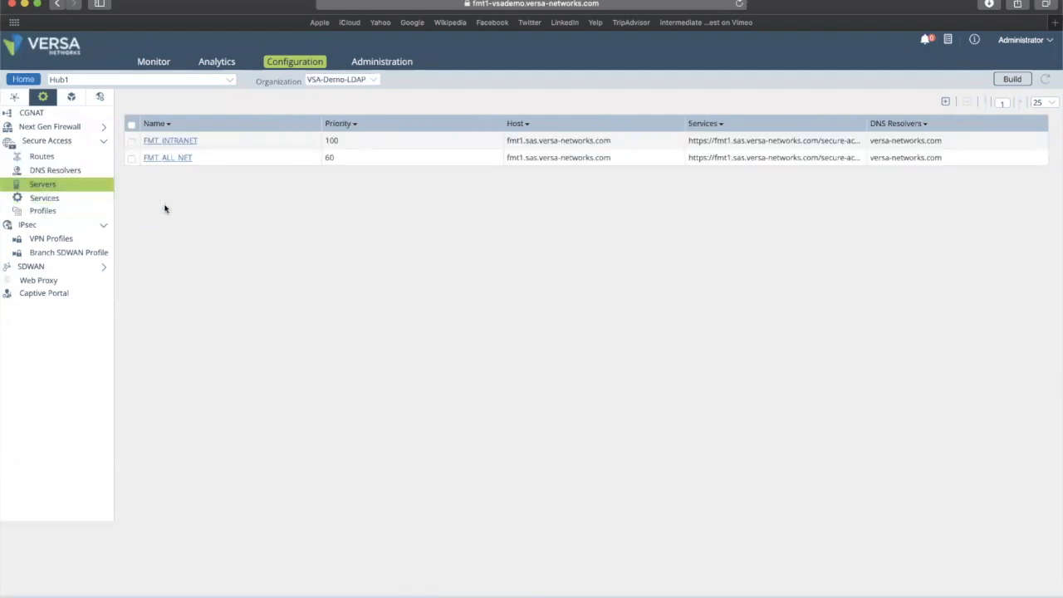
pyautogui.click(184, 142)
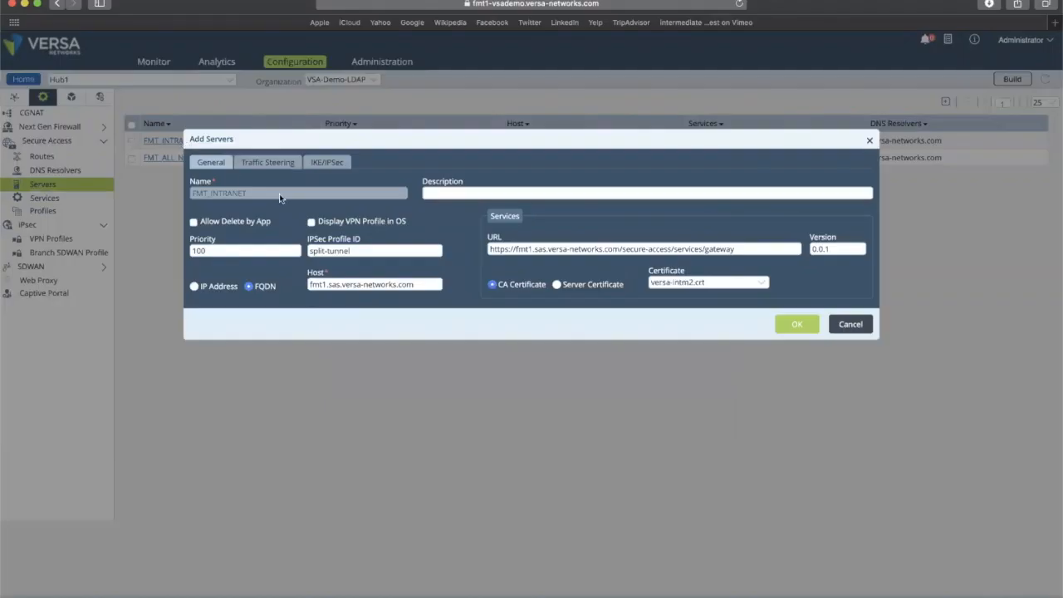
pyautogui.moveTo(356, 143); pyautogui.dragTo(366, 205)
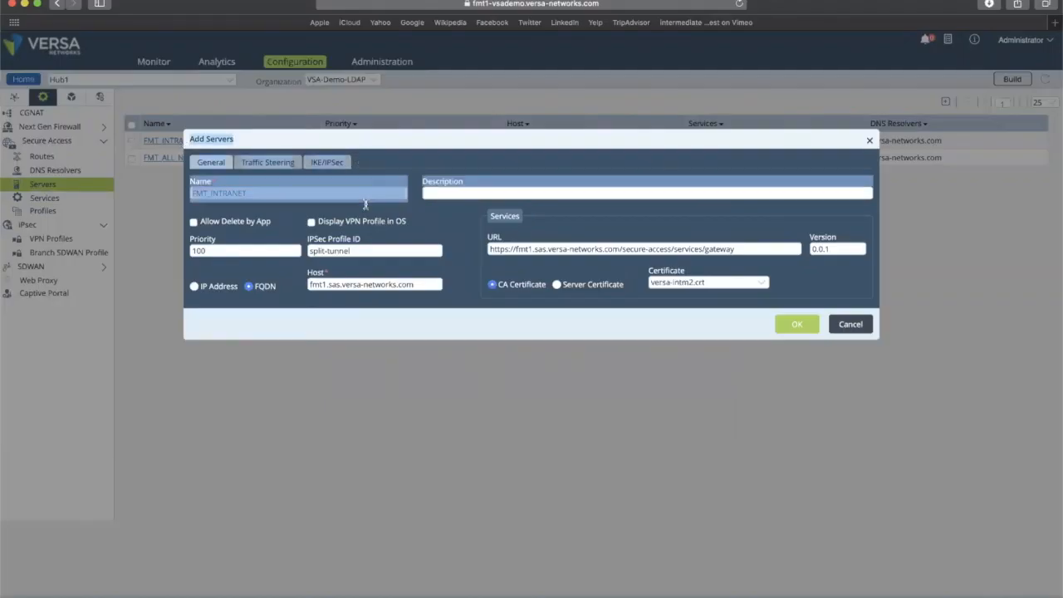
pyautogui.click(404, 165)
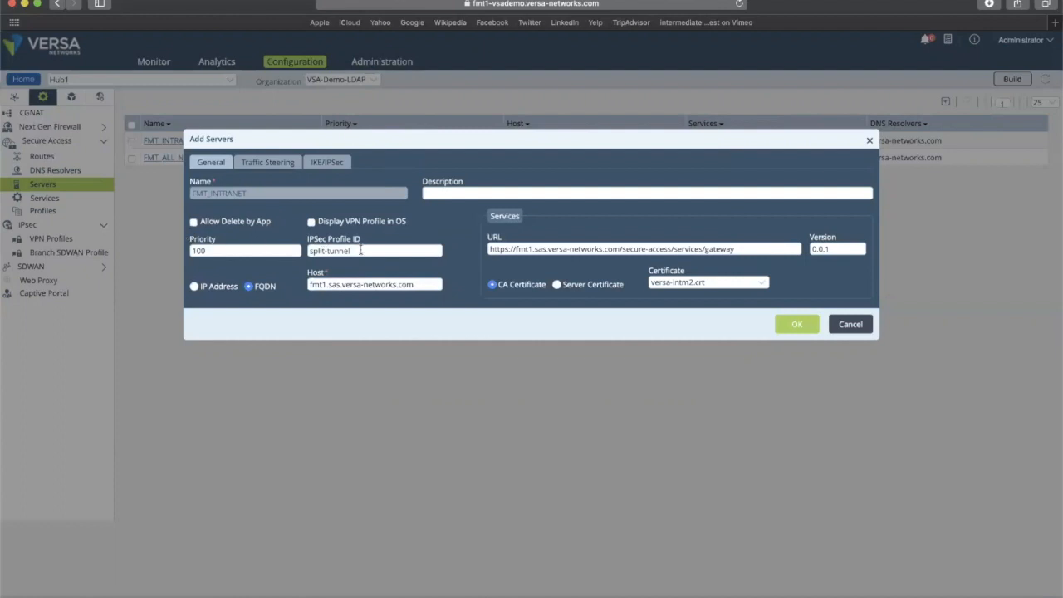
pyautogui.moveTo(360, 250); pyautogui.dragTo(306, 251)
pyautogui.moveTo(415, 284); pyautogui.dragTo(301, 286)
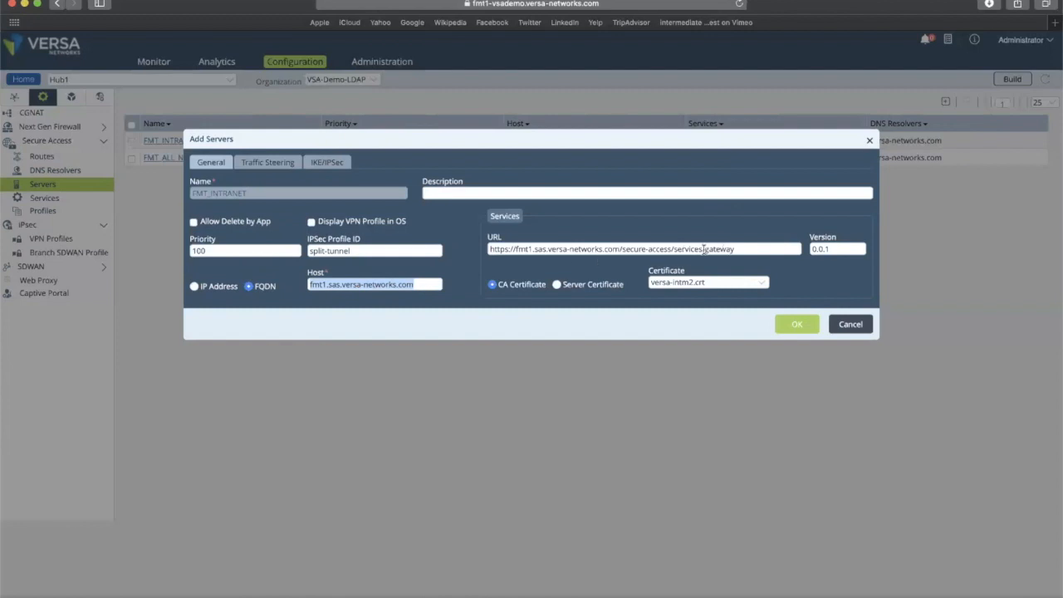
# - Examine the services URL of the FMT_INTRANET server, including its gateway ending
pyautogui.moveTo(705, 249); pyautogui.dragTo(483, 247)
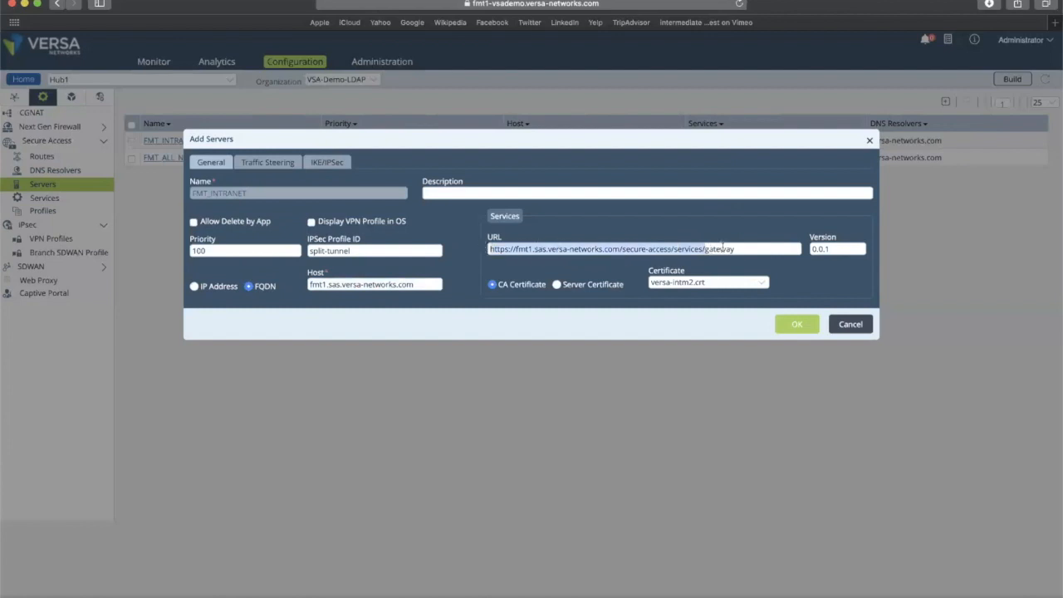
pyautogui.moveTo(705, 249); pyautogui.dragTo(723, 247)
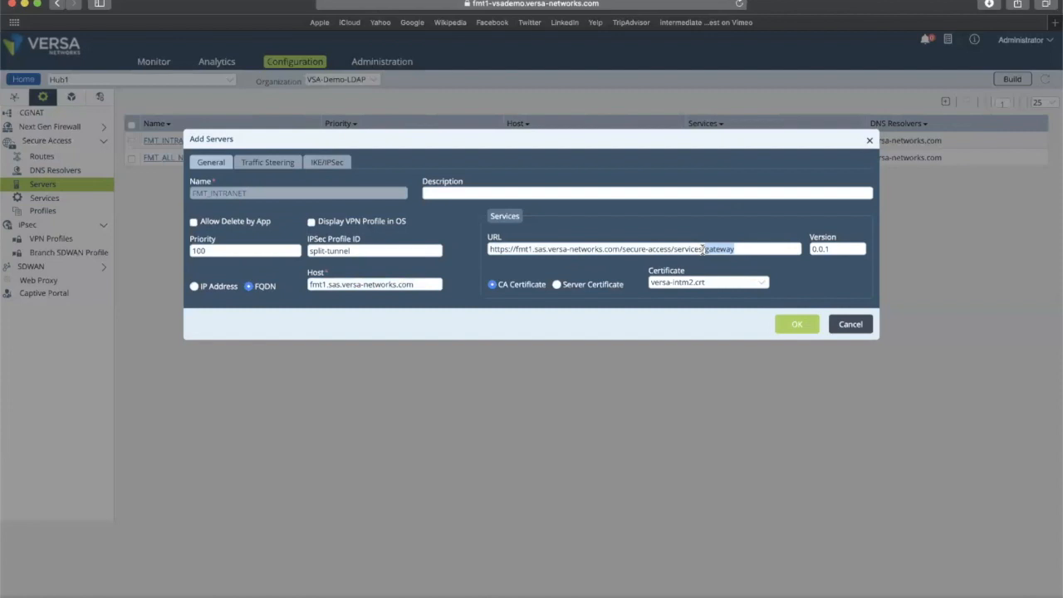
pyautogui.click(713, 248)
pyautogui.doubleClick(713, 249)
# - Review the FMT_INTRANET server's traffic steering and IKE/IPSec settings, and exit without saving
pyautogui.click(264, 167)
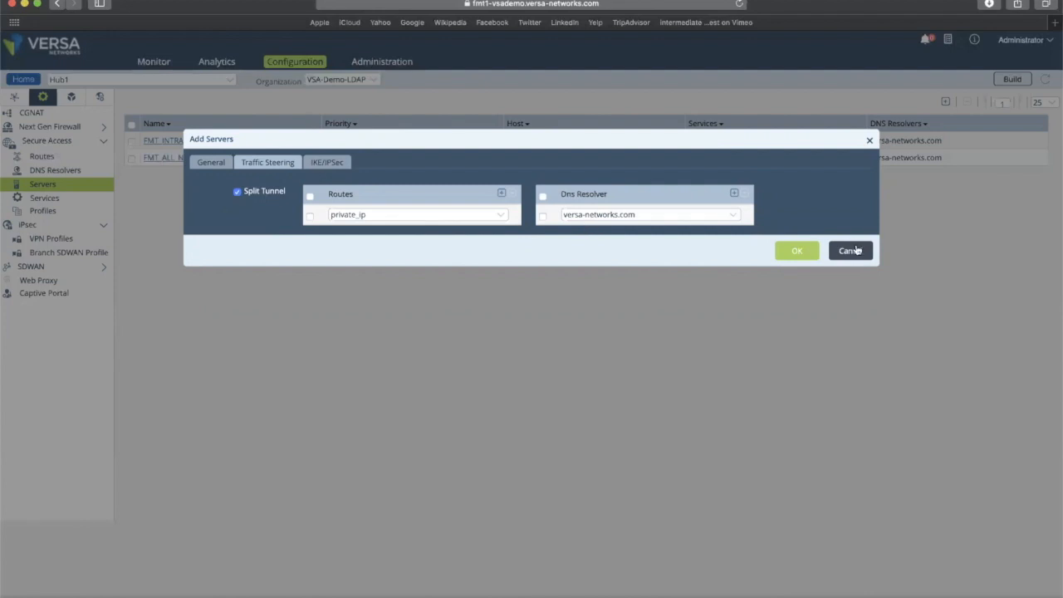
pyautogui.click(331, 165)
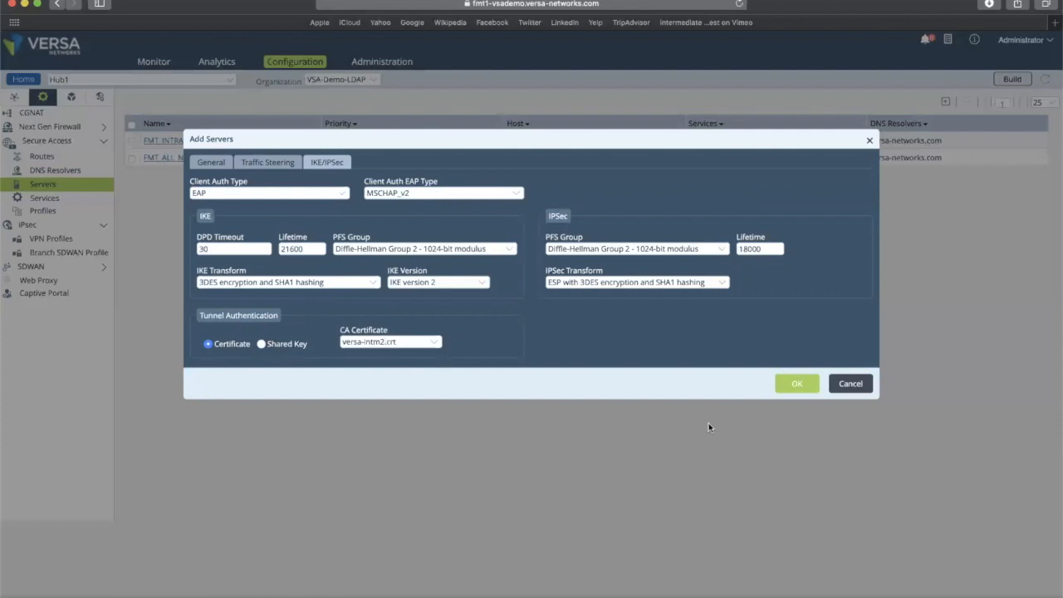
pyautogui.click(850, 384)
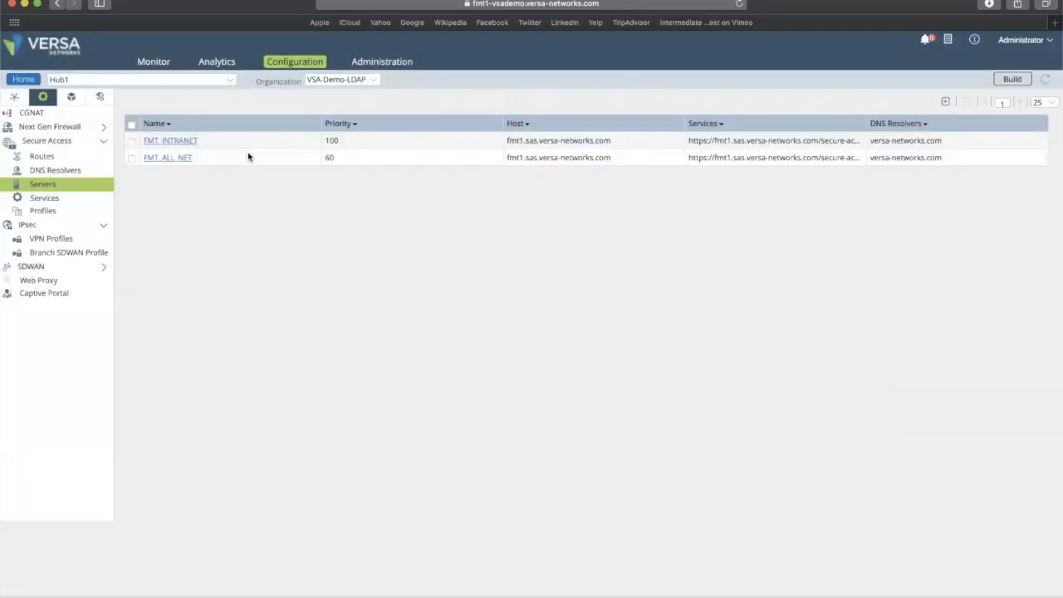
# - Open the FMT_ALL_NET server and review its priority, IPSec profile ID, services URL and host
pyautogui.click(168, 158)
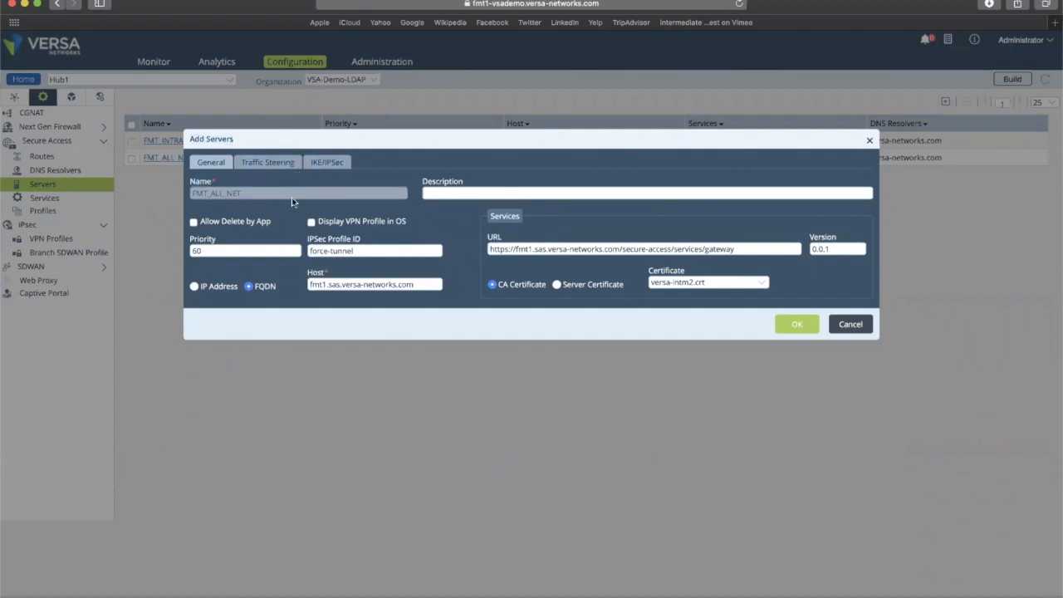
pyautogui.moveTo(206, 251); pyautogui.dragTo(189, 253)
pyautogui.moveTo(366, 251); pyautogui.dragTo(304, 248)
pyautogui.moveTo(745, 249); pyautogui.dragTo(509, 231)
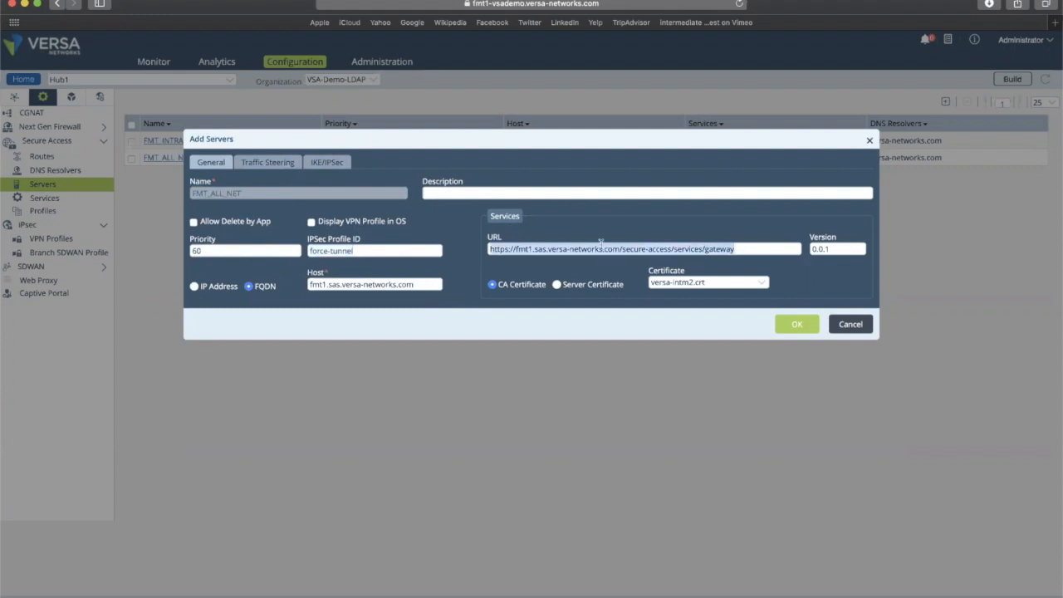
pyautogui.click(424, 283)
pyautogui.moveTo(423, 284); pyautogui.dragTo(259, 268)
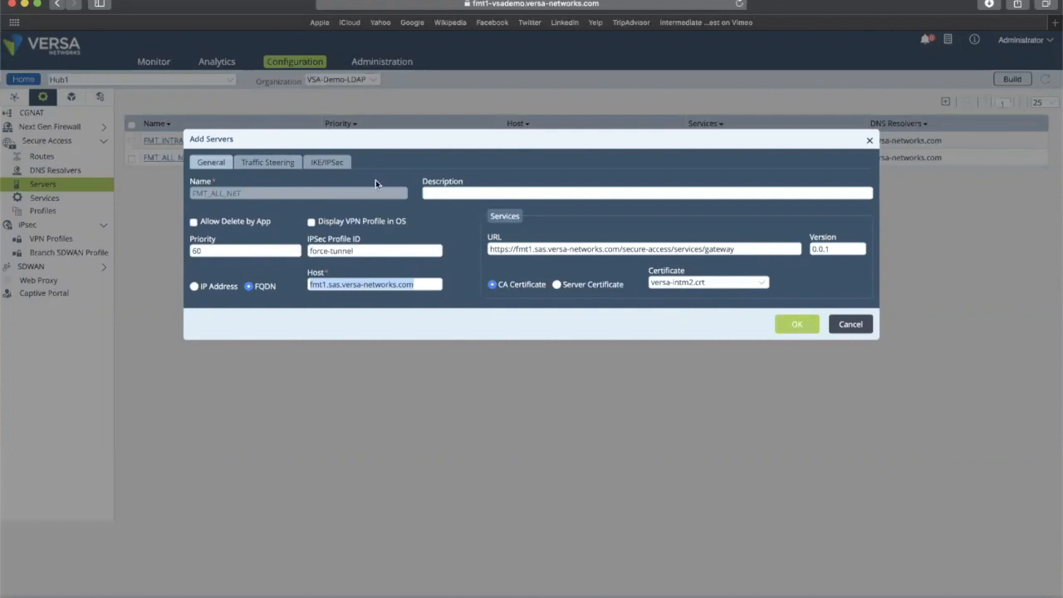
# - Check the FMT_ALL_NET server's split tunnel option, route choices and IKE/IPSec settings, and exit without saving
pyautogui.click(270, 166)
pyautogui.click(237, 193)
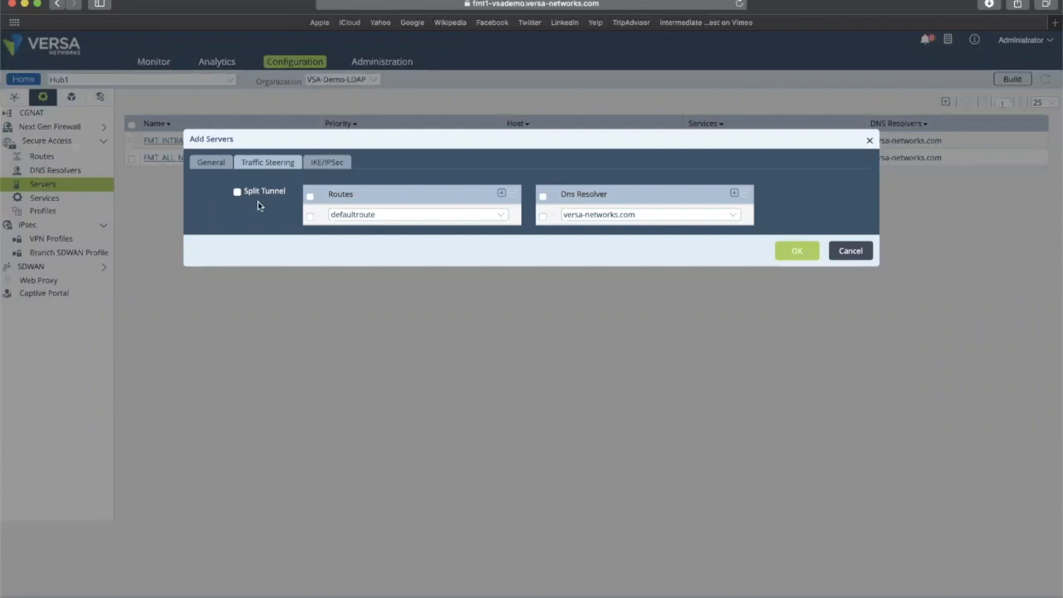
pyautogui.click(387, 215)
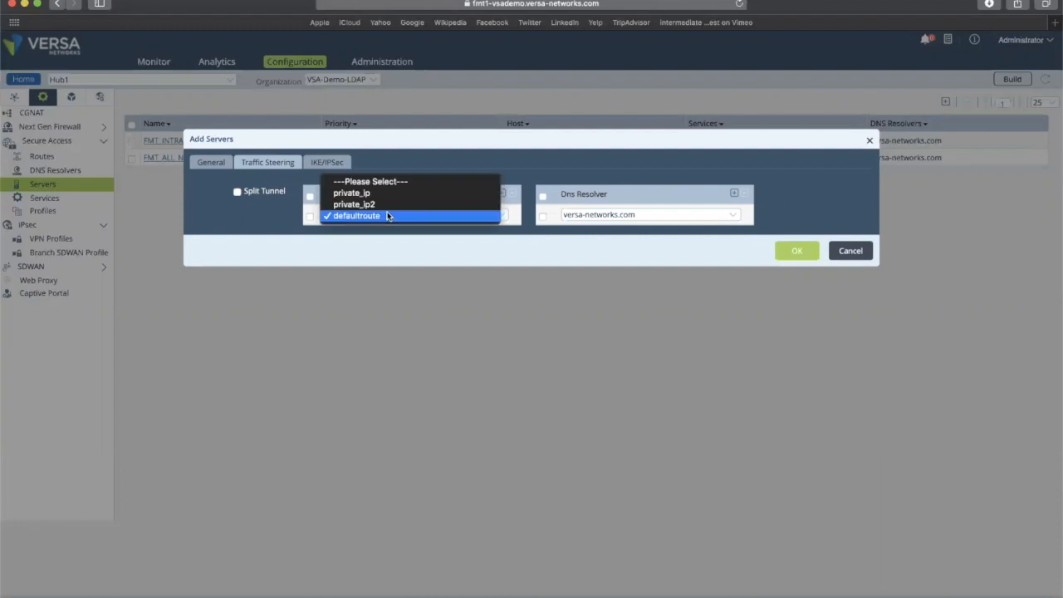
pyautogui.click(375, 234)
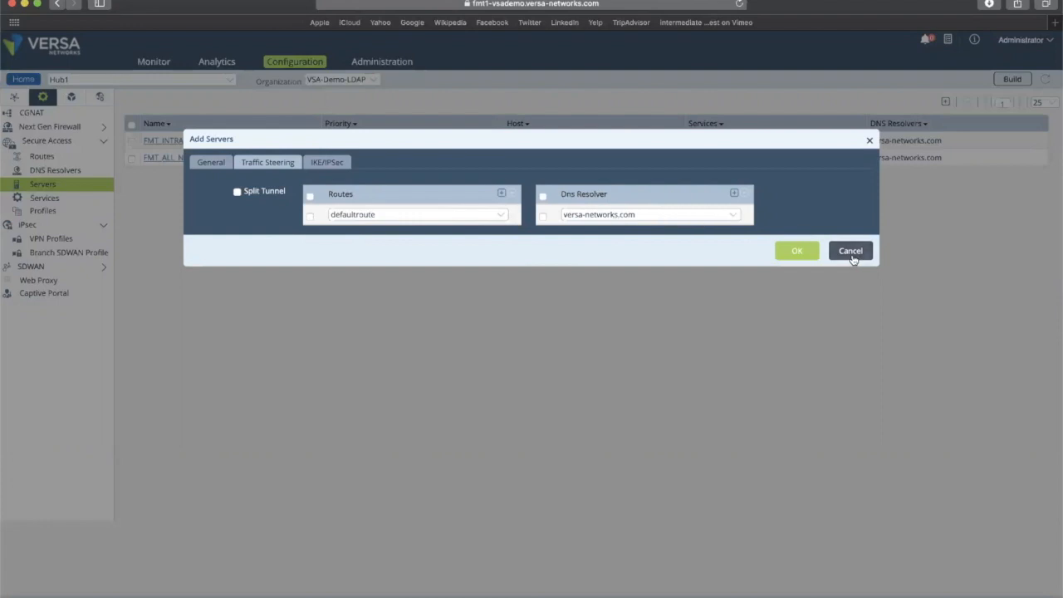
pyautogui.click(328, 163)
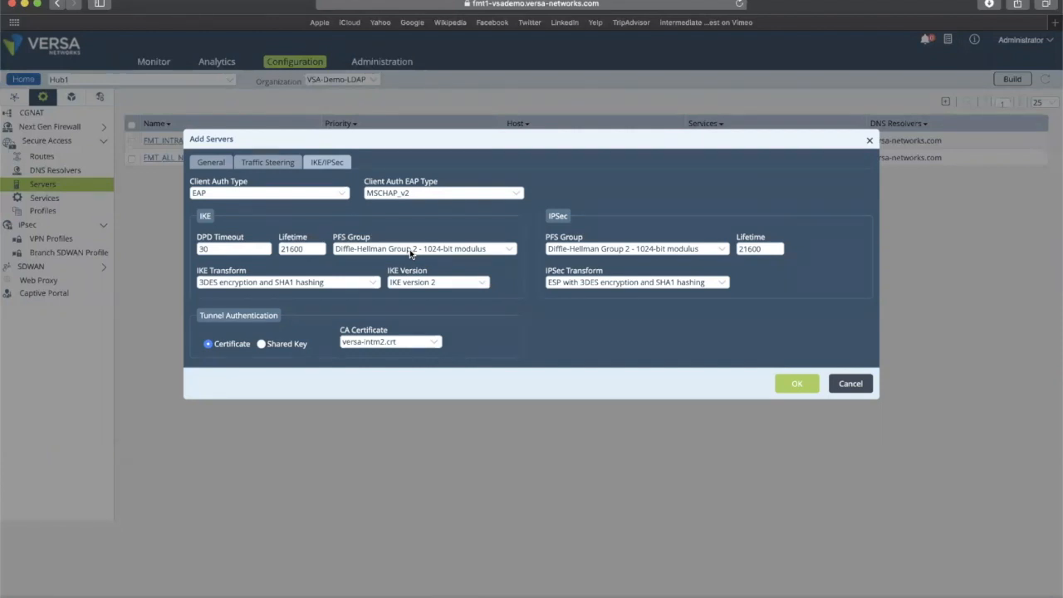
pyautogui.click(858, 388)
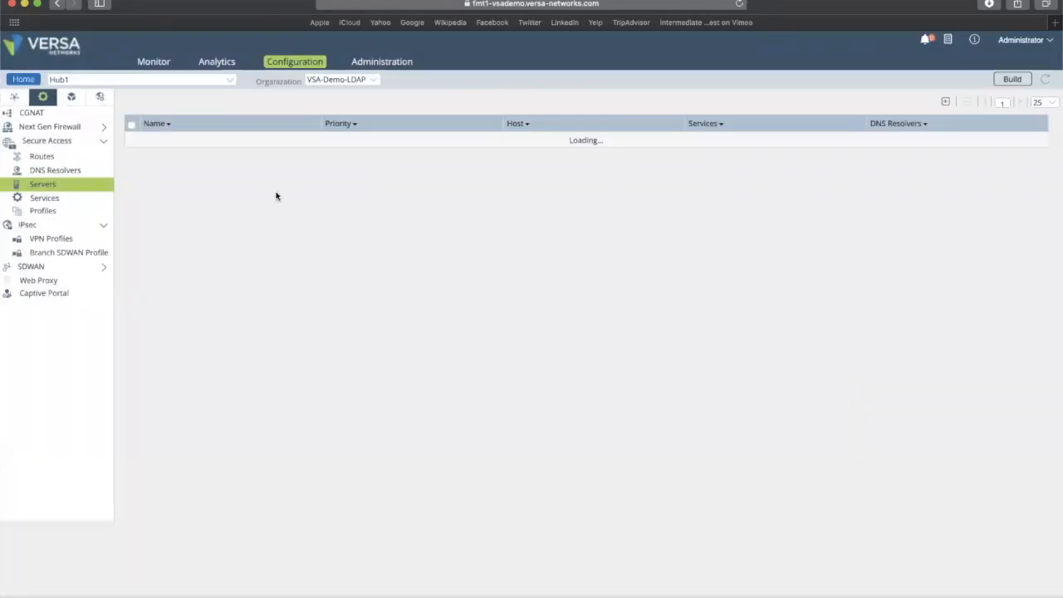
# - Open the default-servers secure access profile and review its traffic steering and IKE/IPSec settings
pyautogui.click(58, 211)
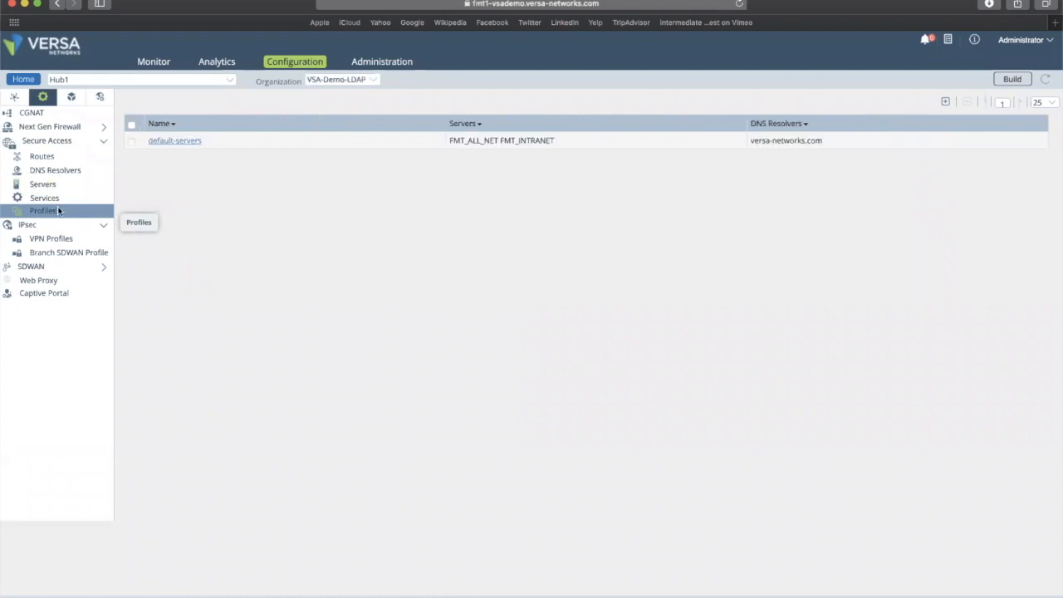
pyautogui.click(174, 141)
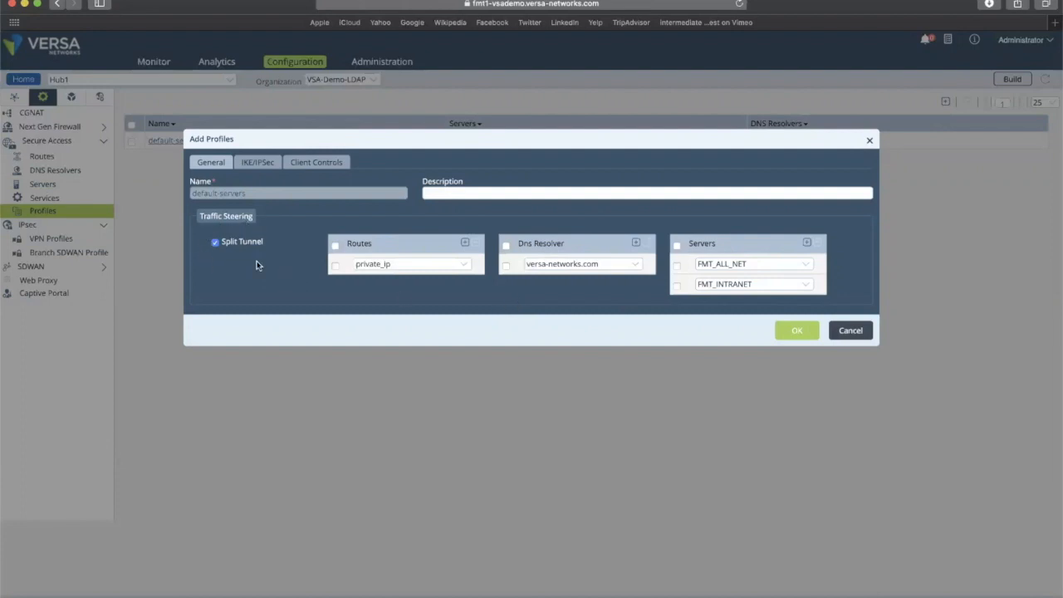
pyautogui.click(259, 163)
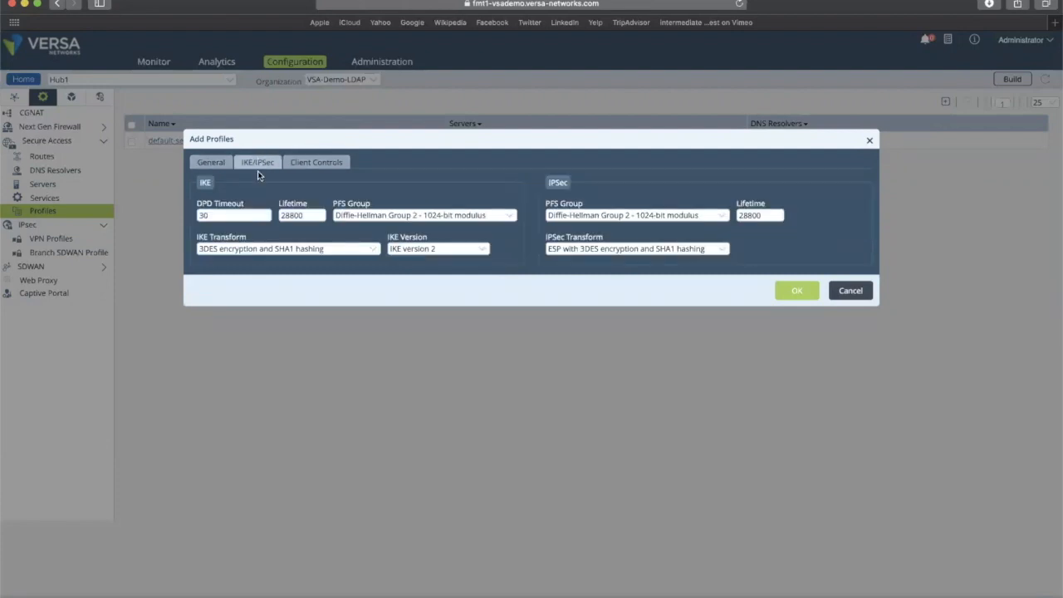
# - Compare the default-servers profile's client controls with its IKE/IPSec settings, check the Edit Gateway option, and exit without saving
pyautogui.click(306, 164)
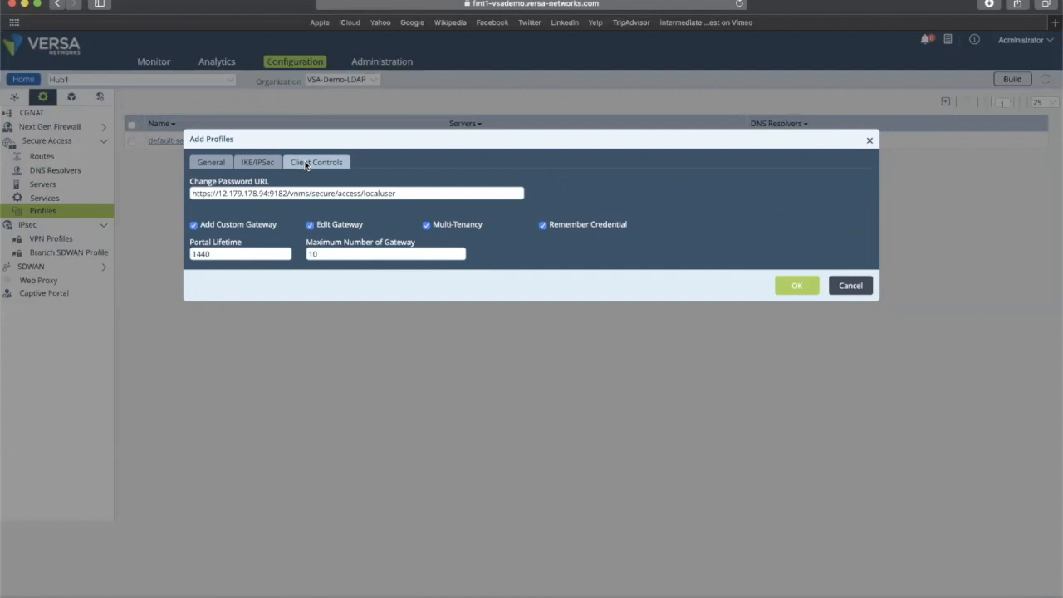
pyautogui.click(266, 164)
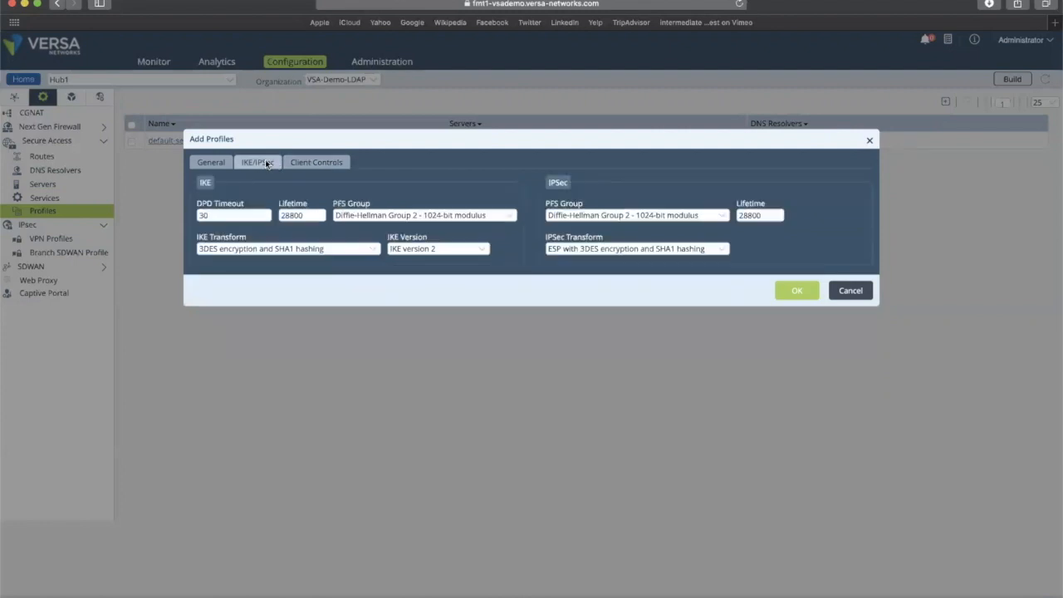
pyautogui.click(304, 163)
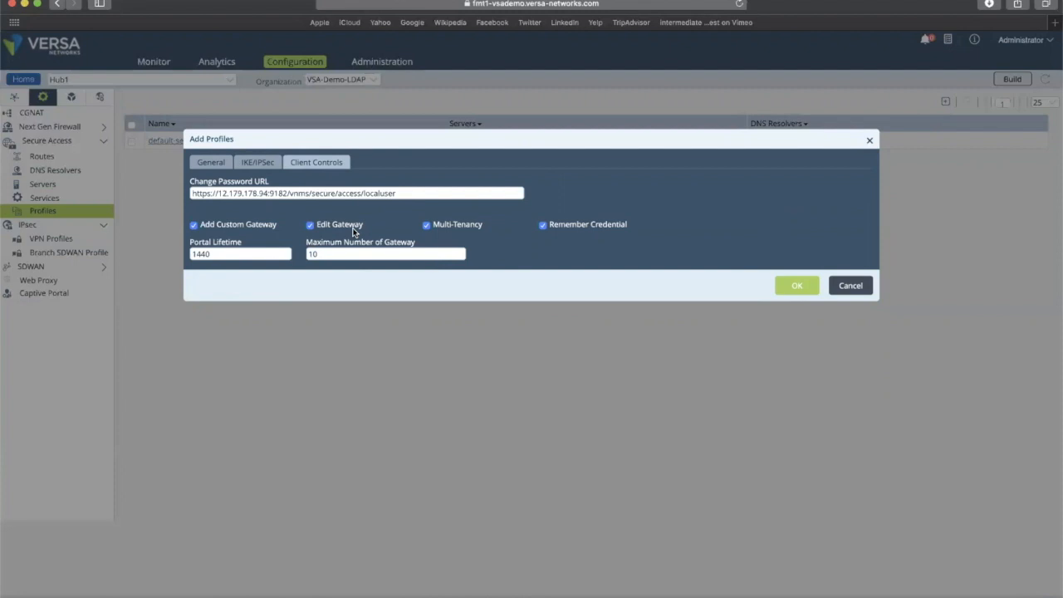
pyautogui.click(311, 226)
pyautogui.click(851, 286)
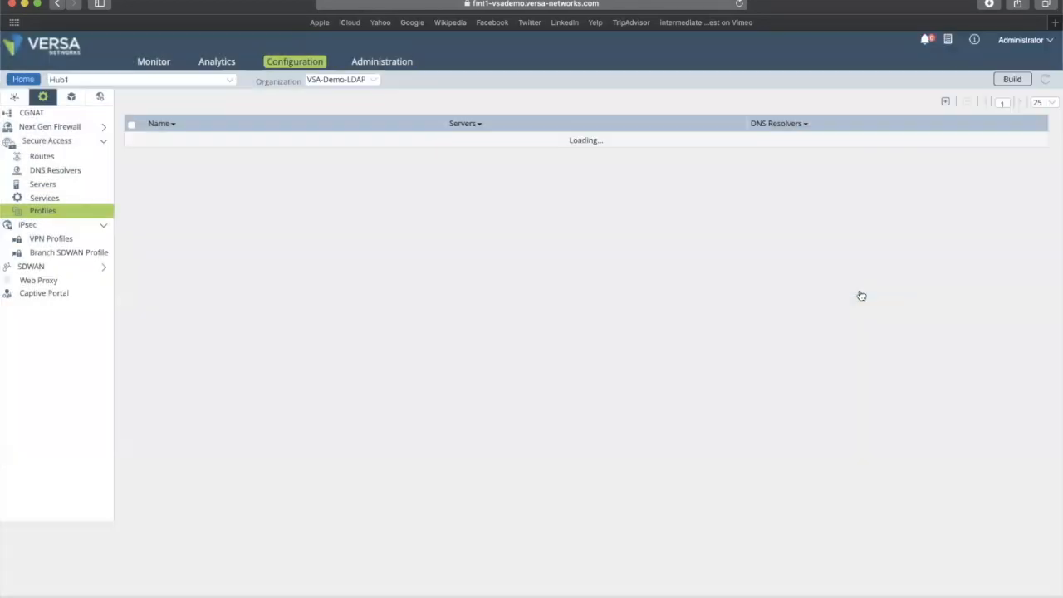